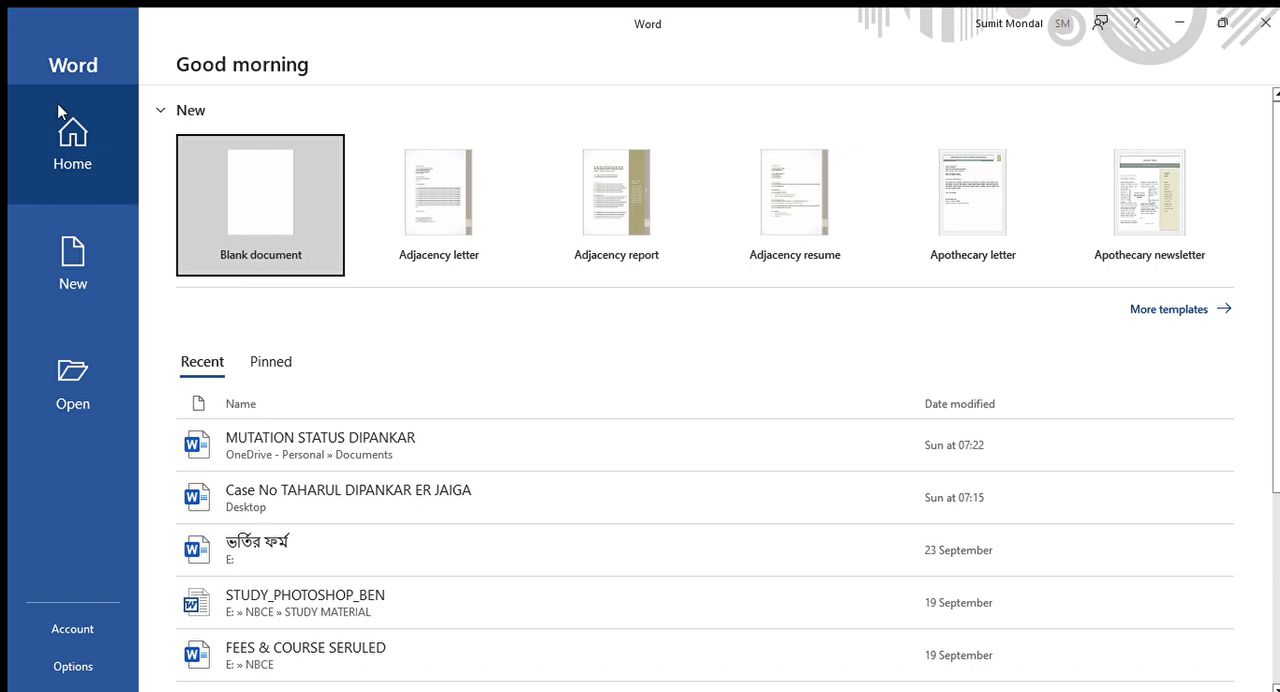
# - Create a new blank document
pyautogui.click(277, 200)
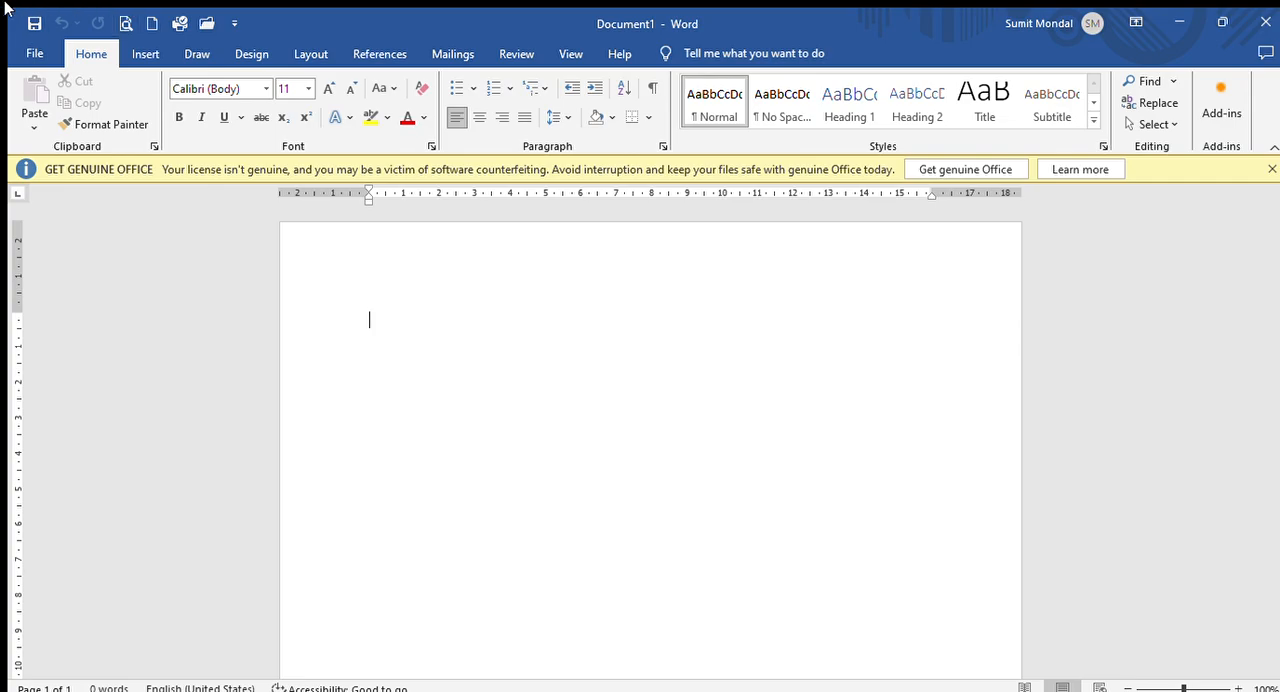
pyautogui.click(30, 54)
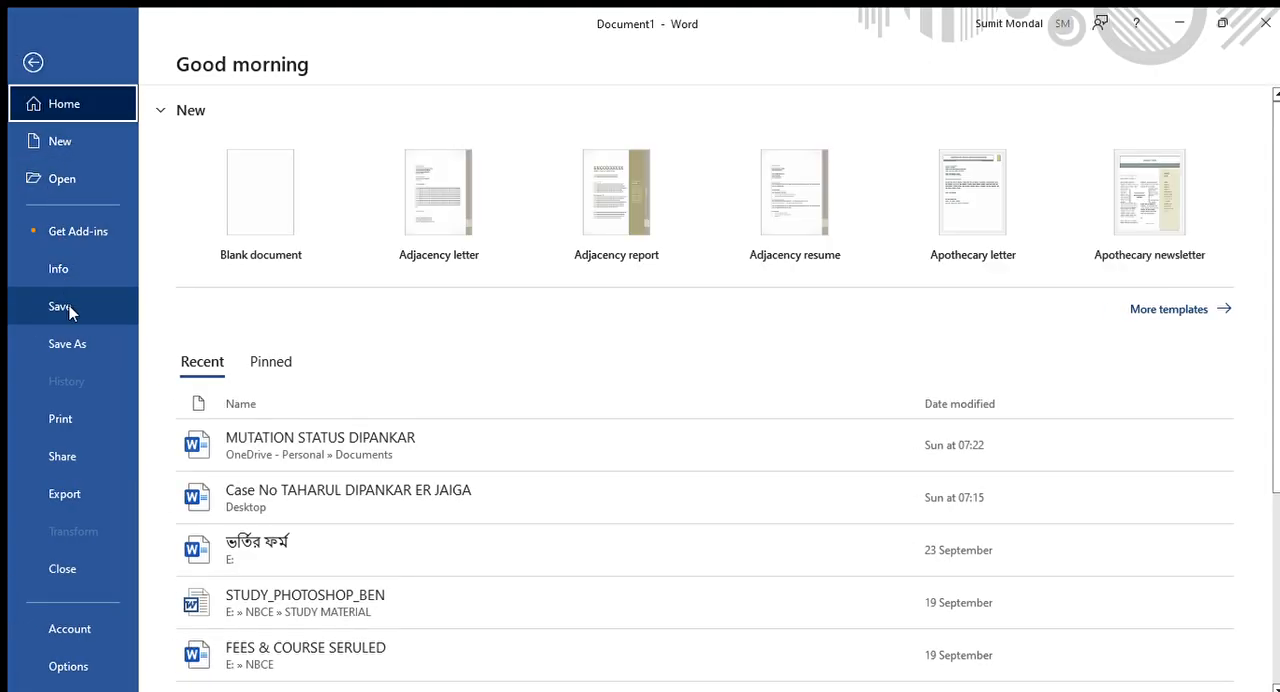
pyautogui.click(33, 62)
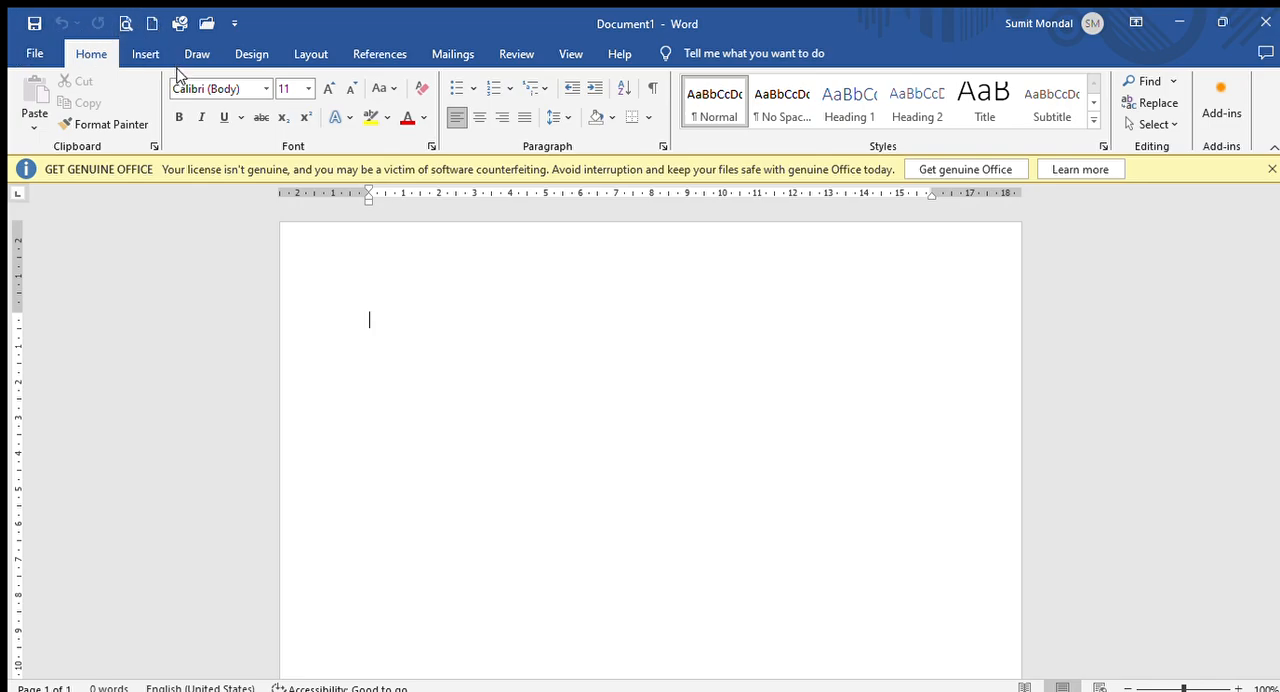
pyautogui.click(177, 24)
# - Reduce the page's left margin to about 1.5 cm and its top margin to about 1.2 cm
pyautogui.moveTo(369, 187); pyautogui.dragTo(330, 188)
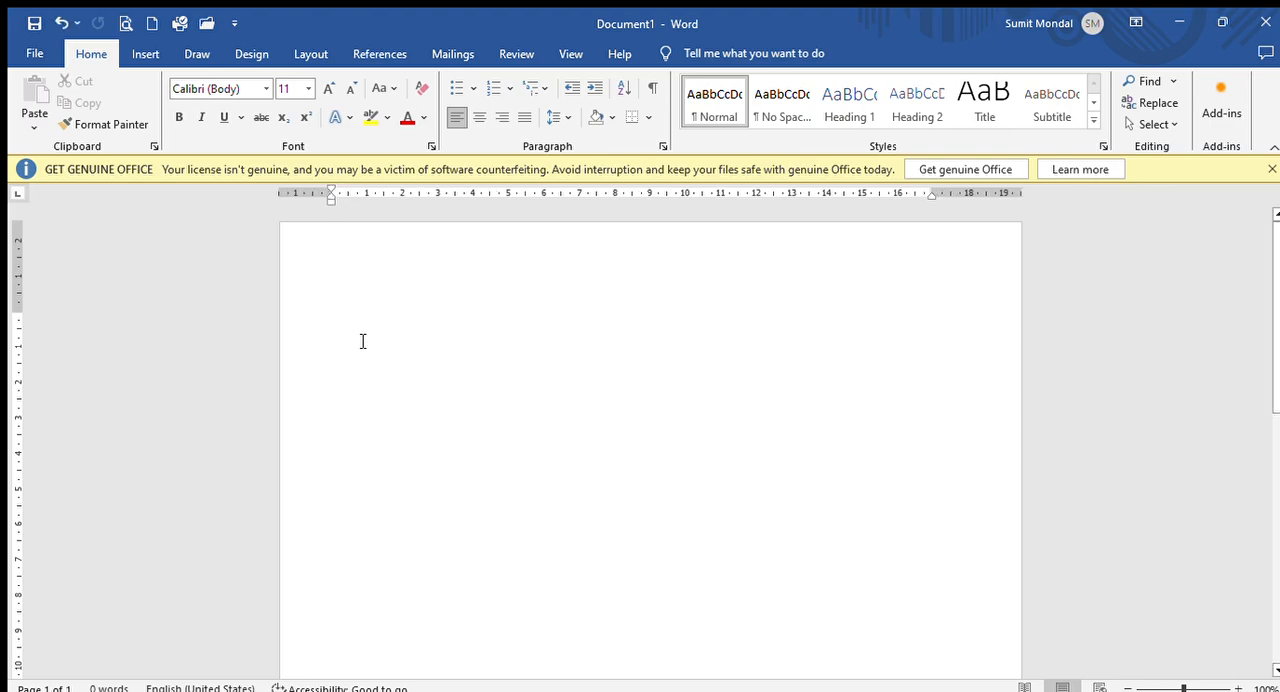
pyautogui.moveTo(16, 312); pyautogui.dragTo(16, 269)
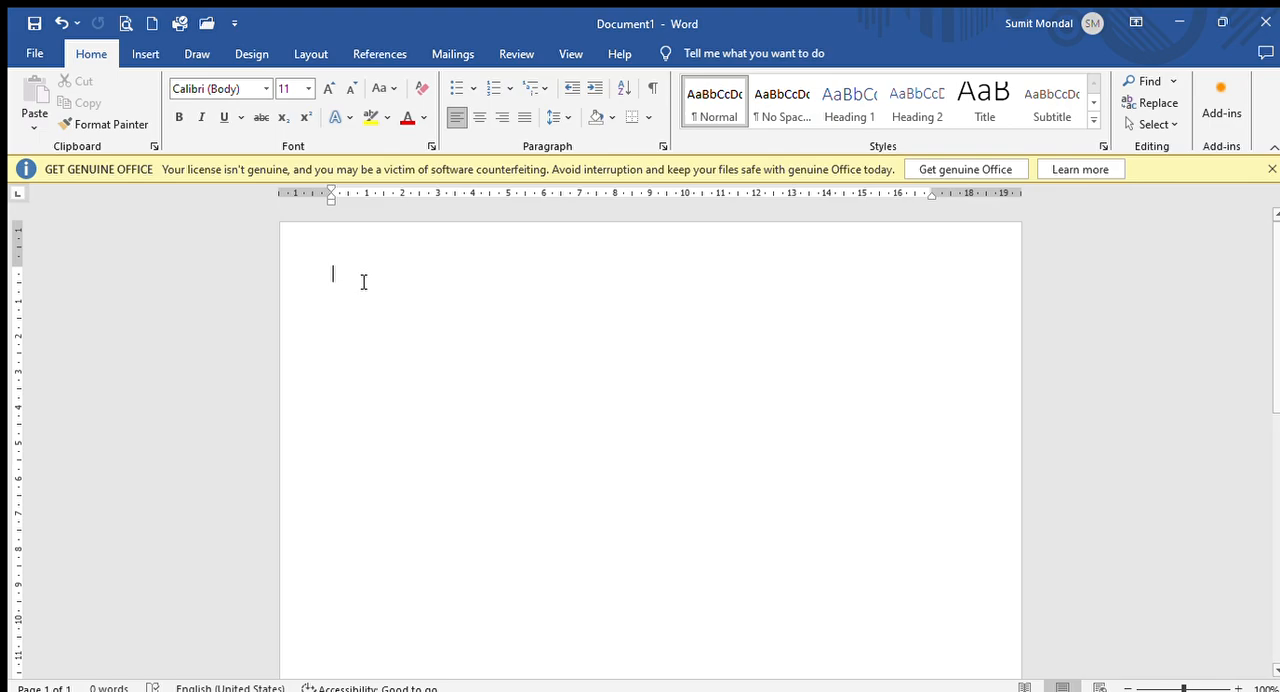
# - Enter "world technology institute" as the first line of the page, with correct spelling and word spacing
pyautogui.write('eorld technology')
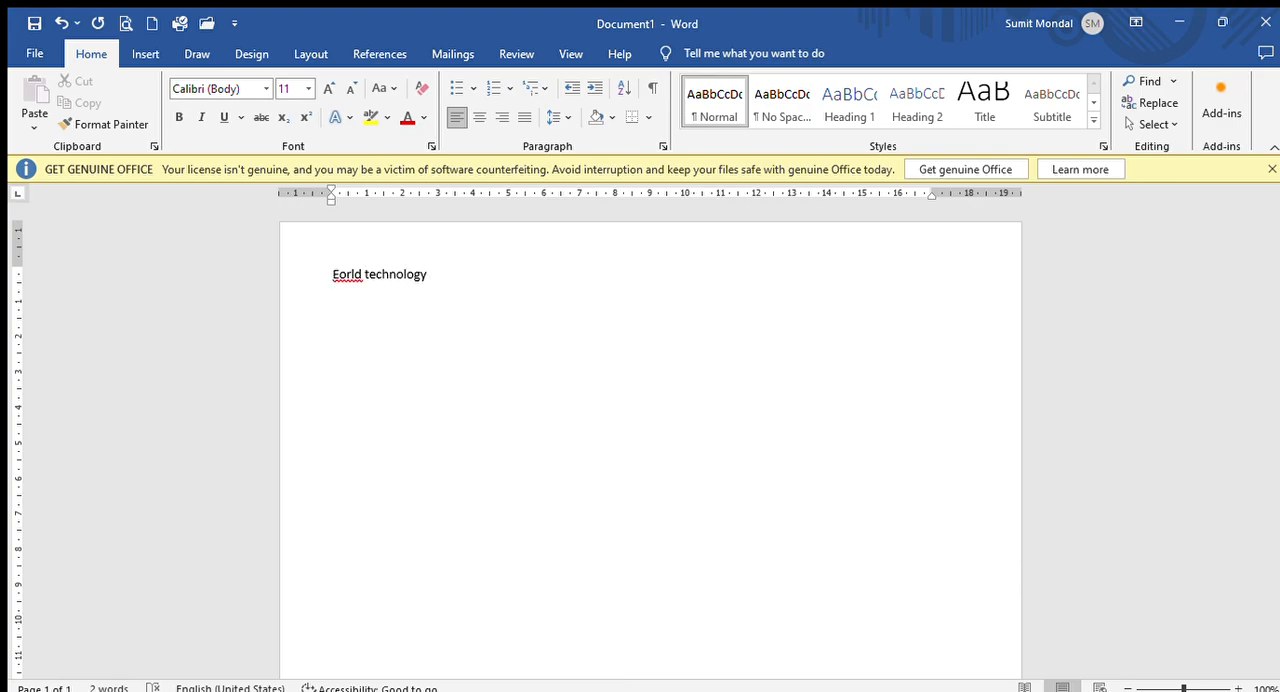
pyautogui.write('institute')
pyautogui.click(334, 274)
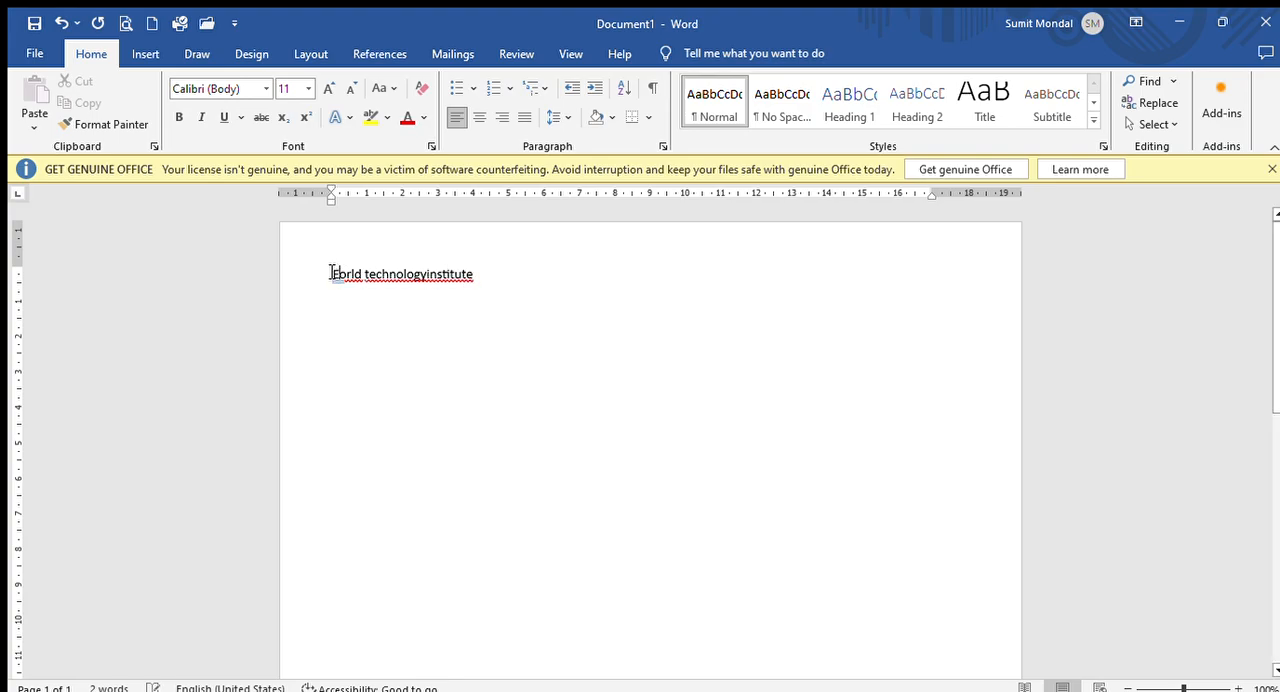
pyautogui.press('Delete')
pyautogui.write('w')
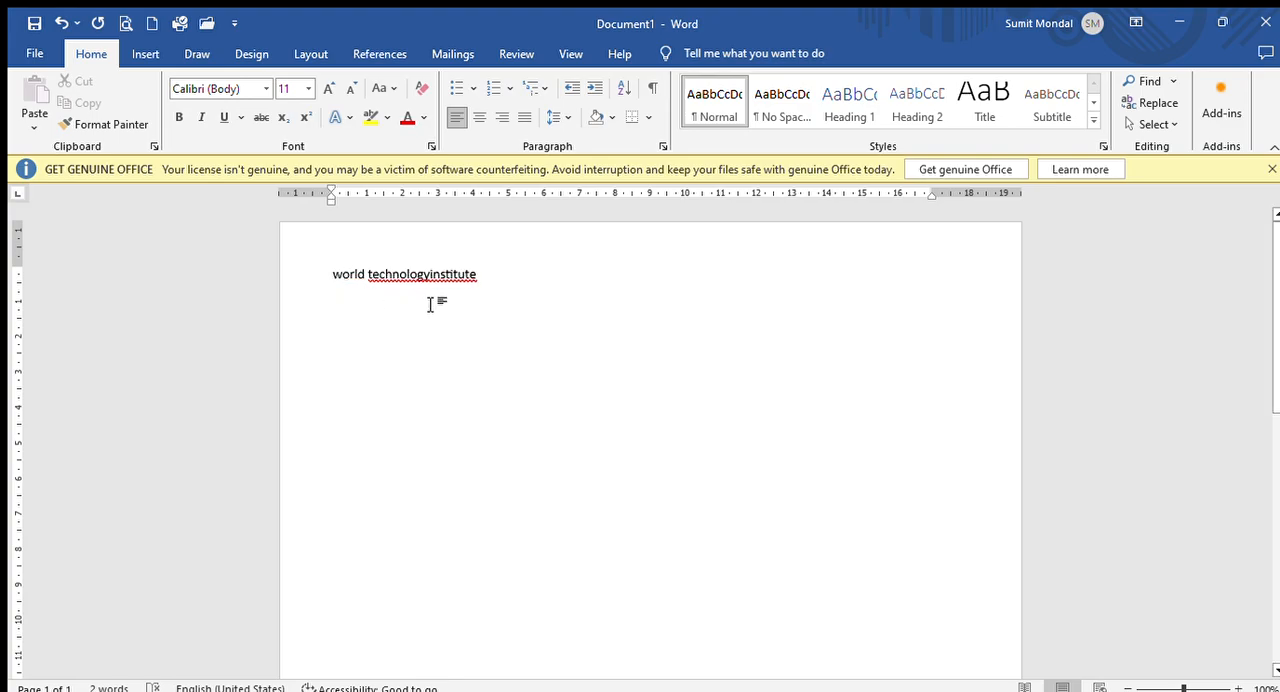
pyautogui.click(431, 274)
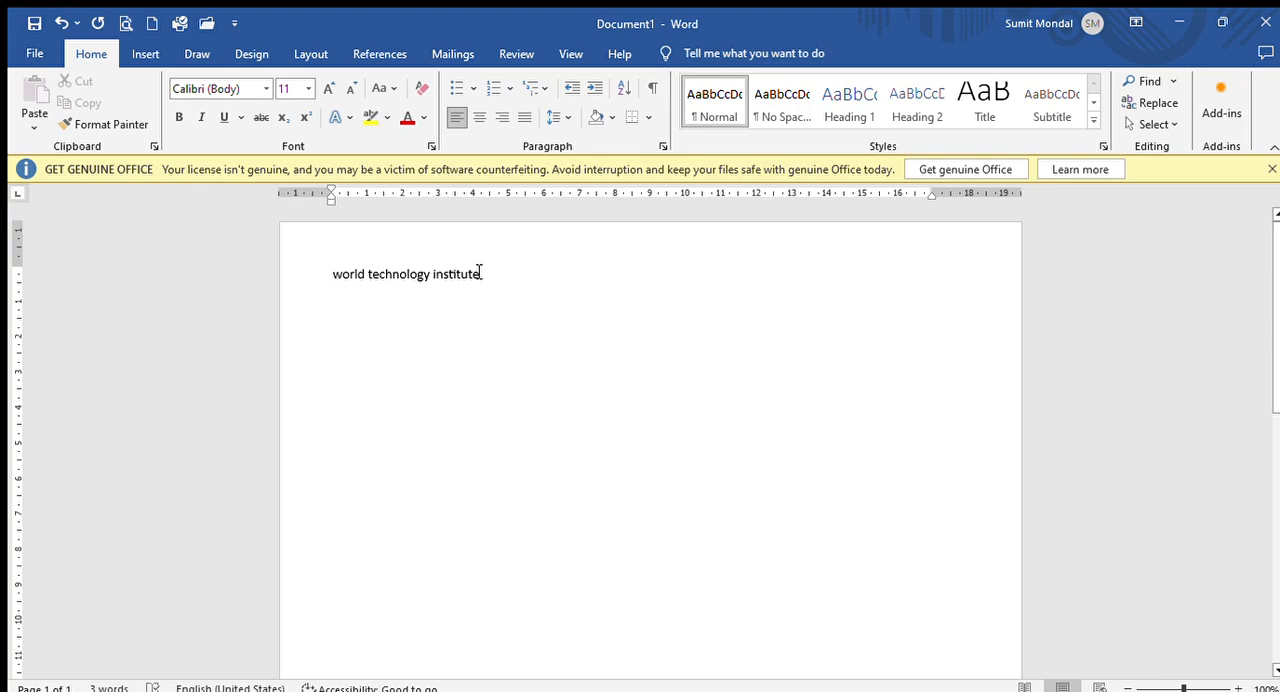
# - Copy the "world technology institute" line and paste it repeatedly to make six identical lines
pyautogui.moveTo(479, 277); pyautogui.dragTo(329, 276)
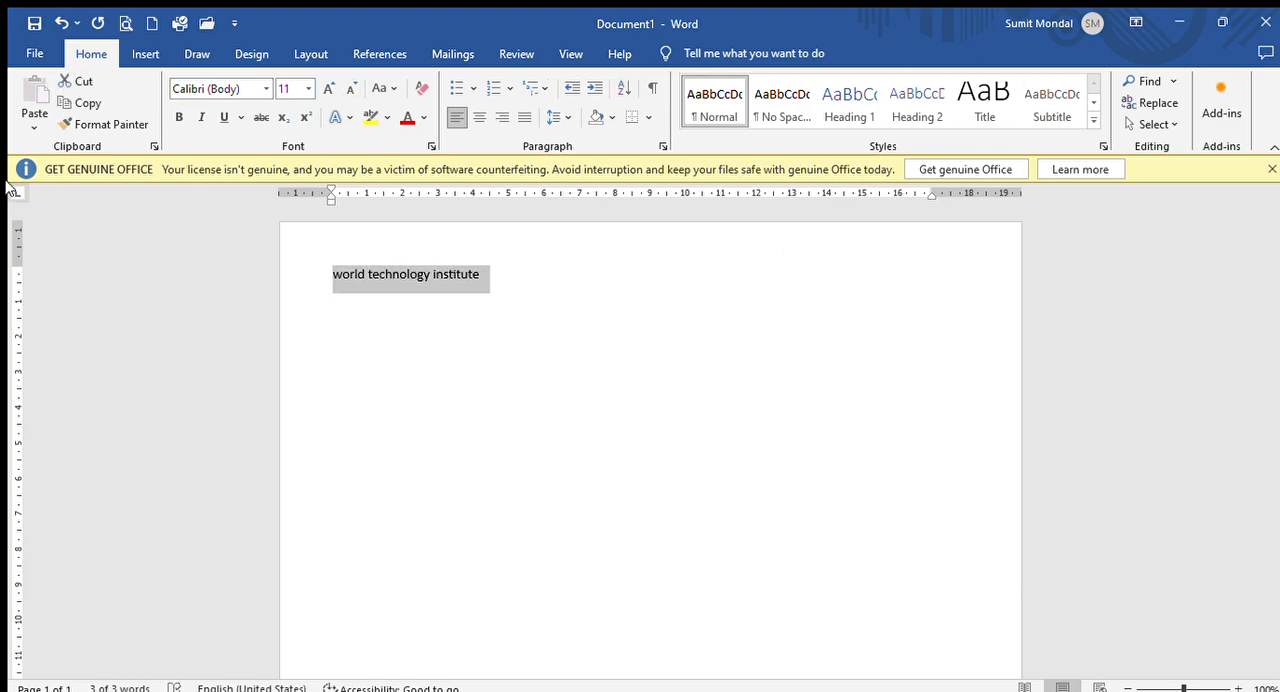
pyautogui.moveTo(473, 277); pyautogui.dragTo(306, 293)
pyautogui.hotkey('ctrl', 'c')
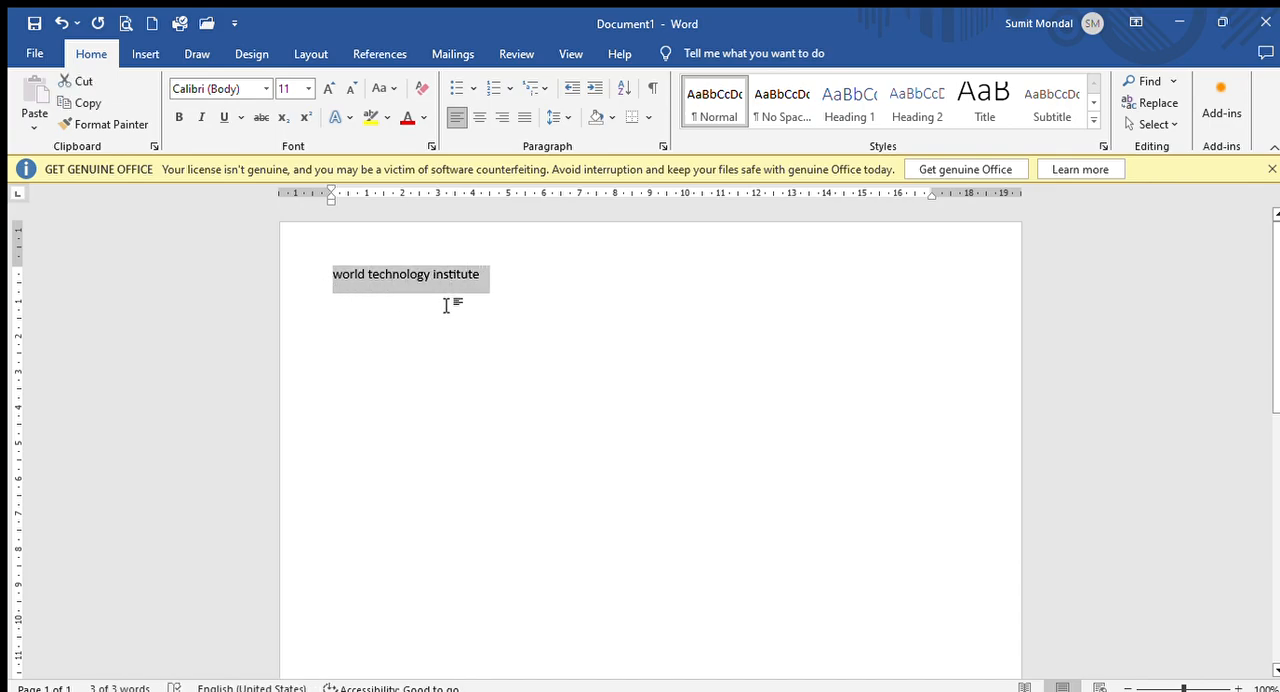
pyautogui.click(80, 104)
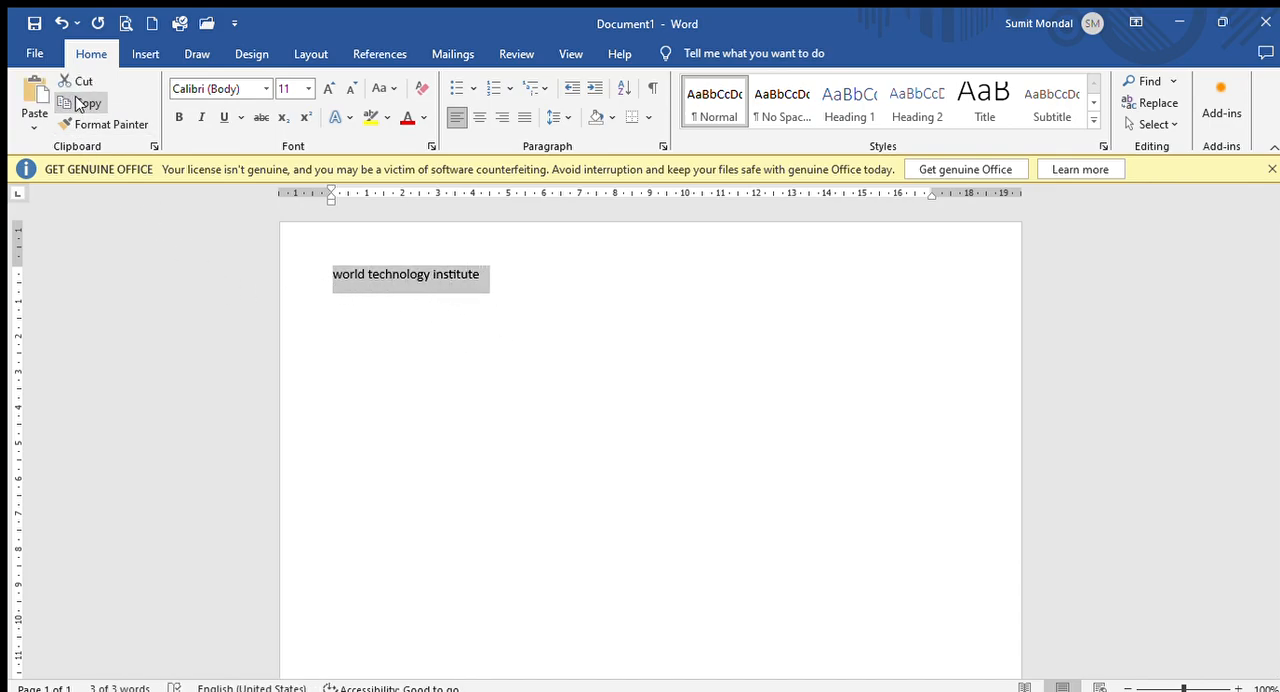
pyautogui.click(34, 90)
pyautogui.click(34, 90)
pyautogui.click(34, 90)
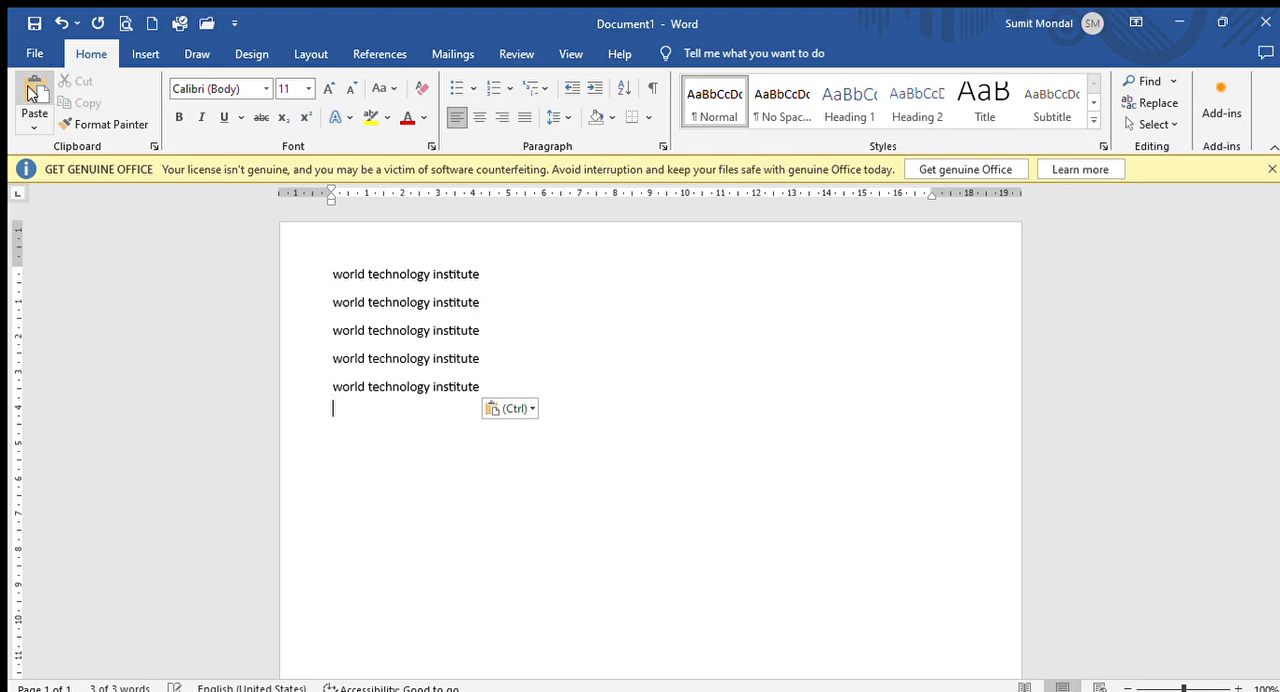
pyautogui.click(34, 90)
pyautogui.click(34, 90)
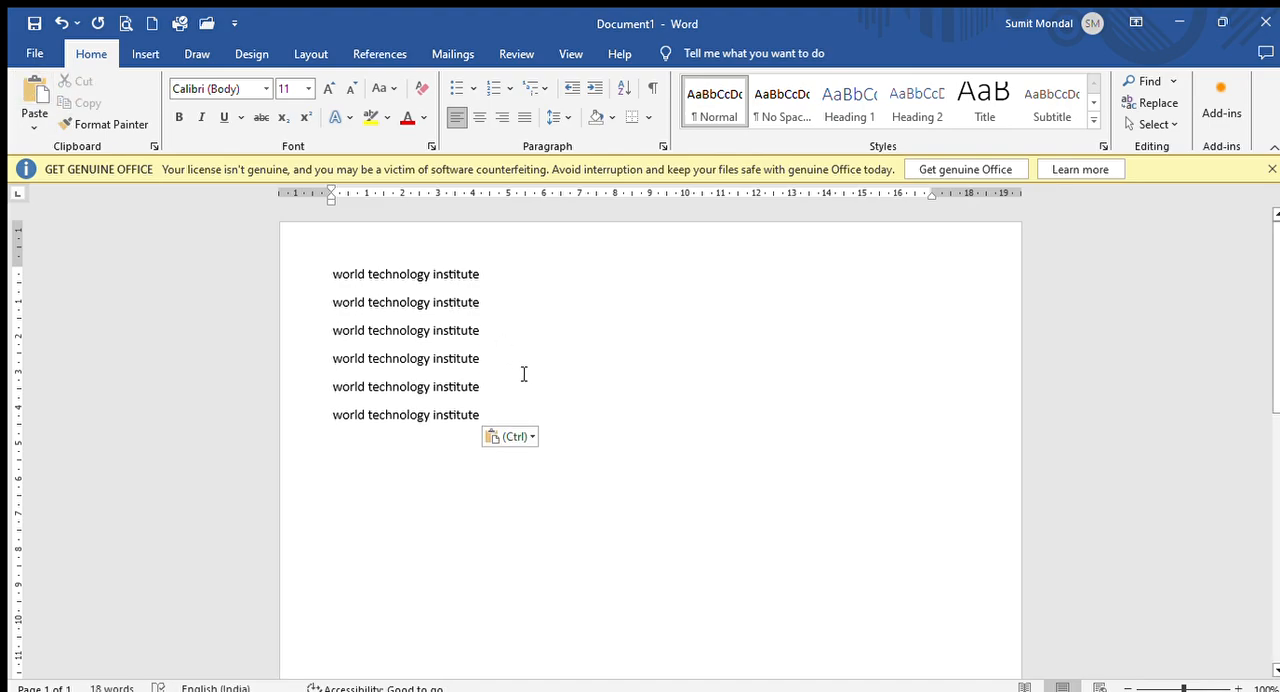
# - Cut the word "technology" from the first line and paste it at the end of the last line
pyautogui.moveTo(479, 279); pyautogui.dragTo(335, 275)
pyautogui.click(386, 330)
pyautogui.moveTo(431, 274); pyautogui.dragTo(367, 273)
pyautogui.hotkey('ctrl', 'c')
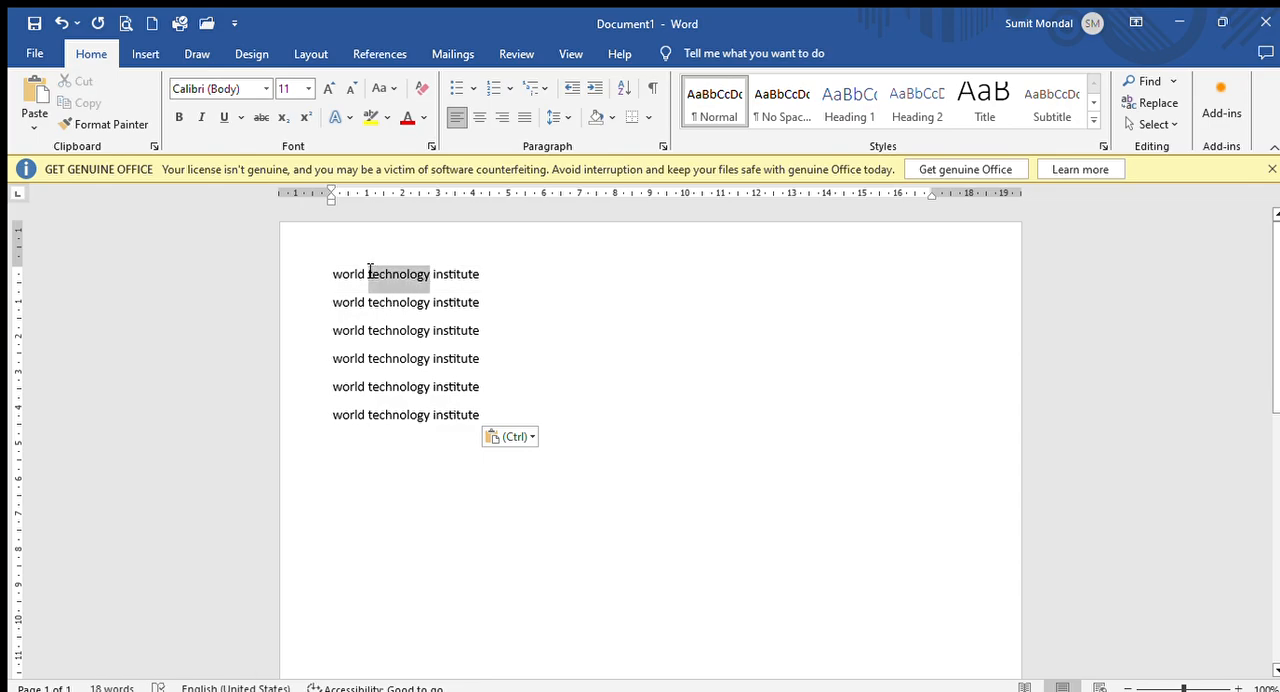
pyautogui.click(78, 81)
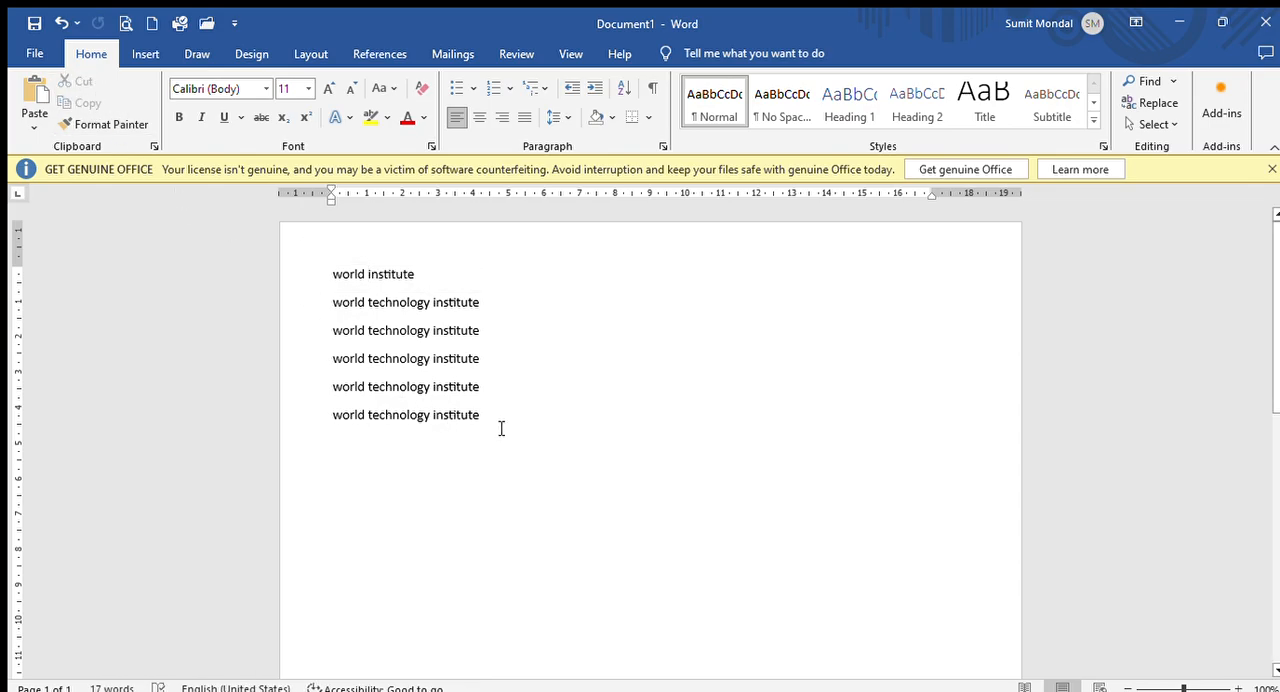
pyautogui.click(33, 95)
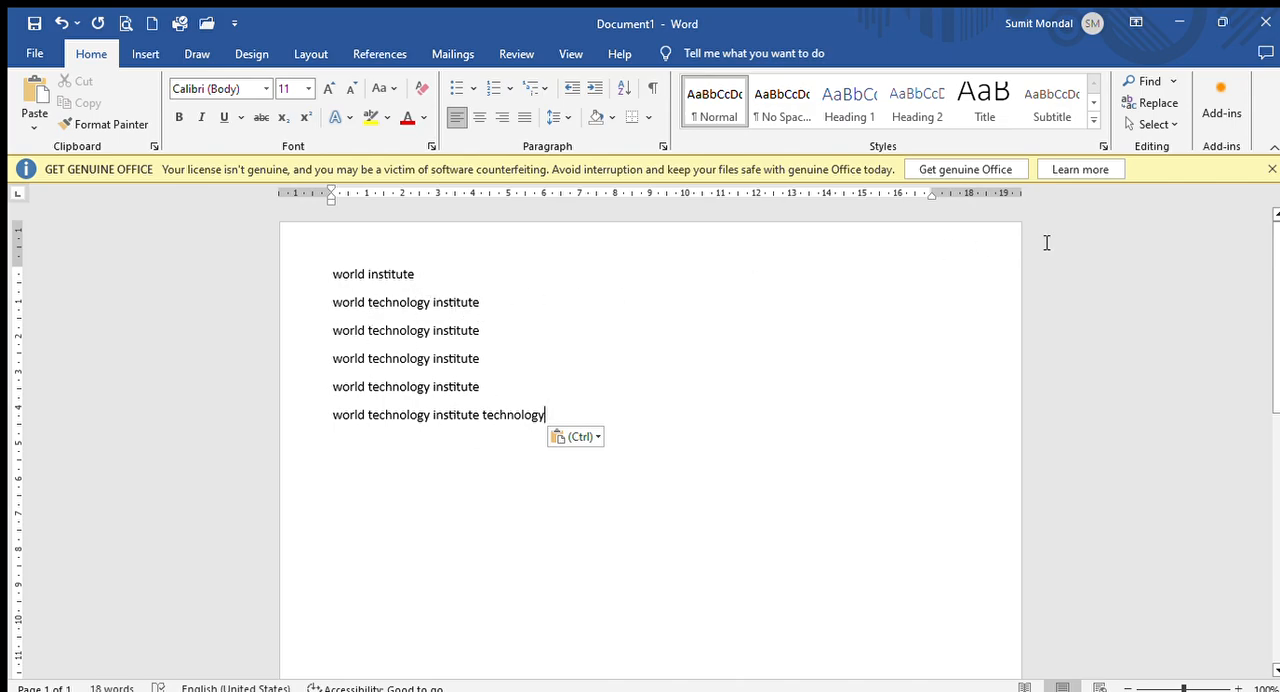
# - Copy the second line's text and paste it repeatedly in place to build a paragraph of 14 repetitions
pyautogui.moveTo(332, 303); pyautogui.dragTo(534, 302)
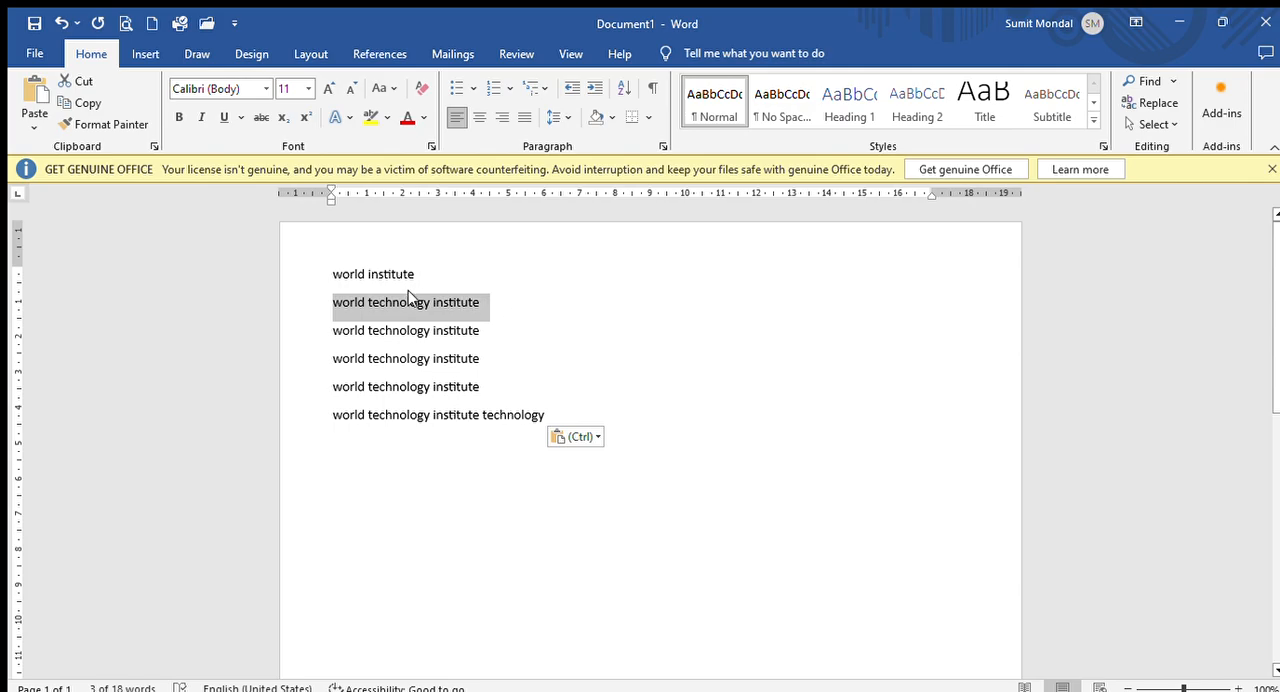
pyautogui.moveTo(330, 303); pyautogui.dragTo(479, 302)
pyautogui.click(82, 103)
pyautogui.click(33, 92)
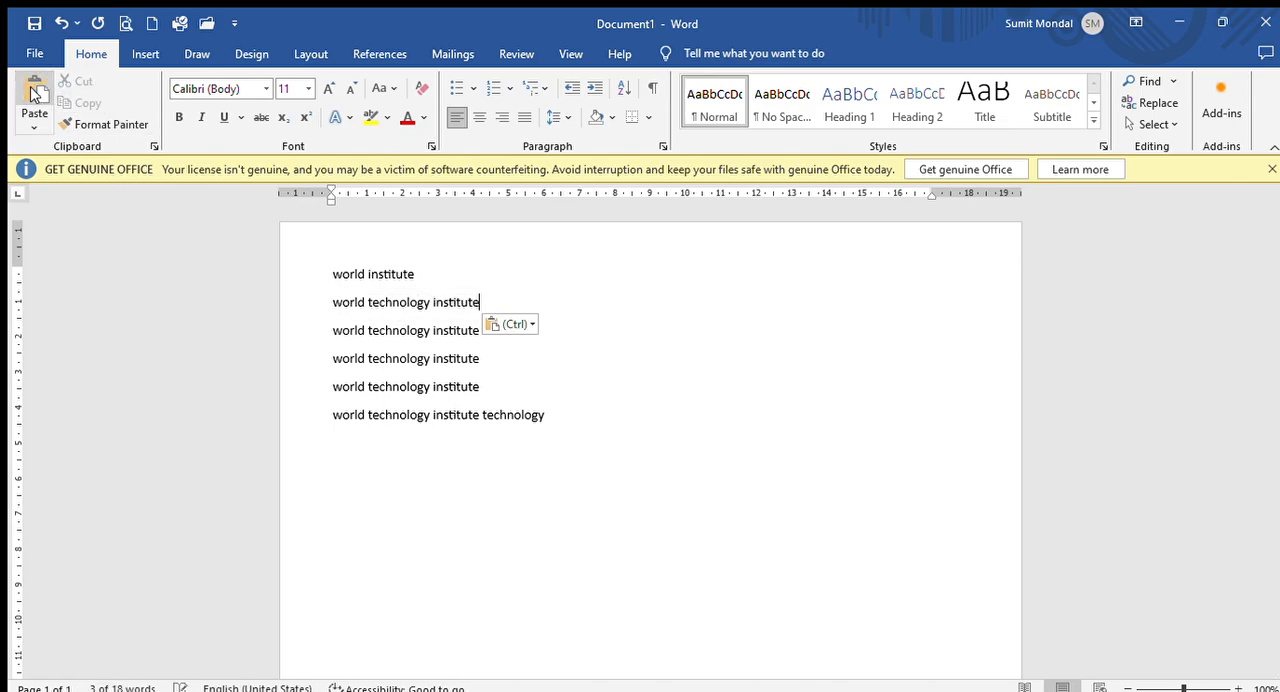
pyautogui.click(33, 92)
pyautogui.click(35, 94)
pyautogui.click(35, 94)
pyautogui.click(35, 94)
pyautogui.click(35, 94)
pyautogui.click(35, 94)
pyautogui.click(35, 94)
pyautogui.click(35, 94)
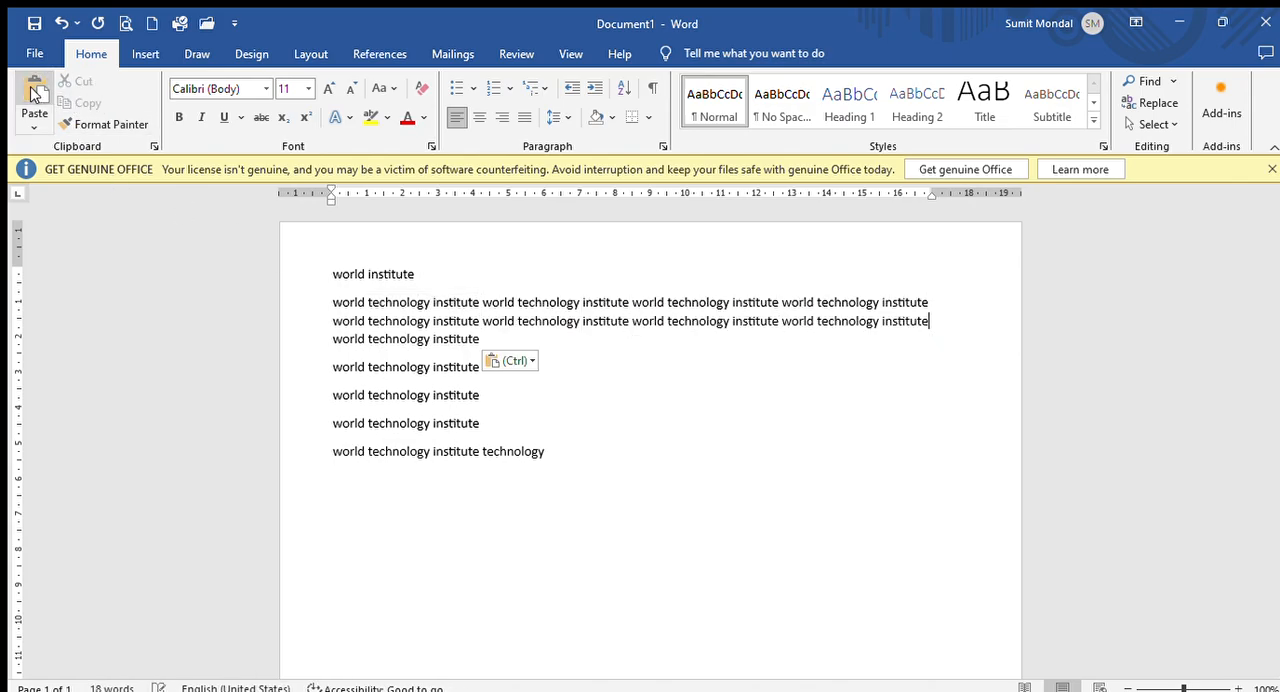
pyautogui.click(35, 94)
pyautogui.click(35, 92)
pyautogui.click(35, 92)
pyautogui.click(35, 92)
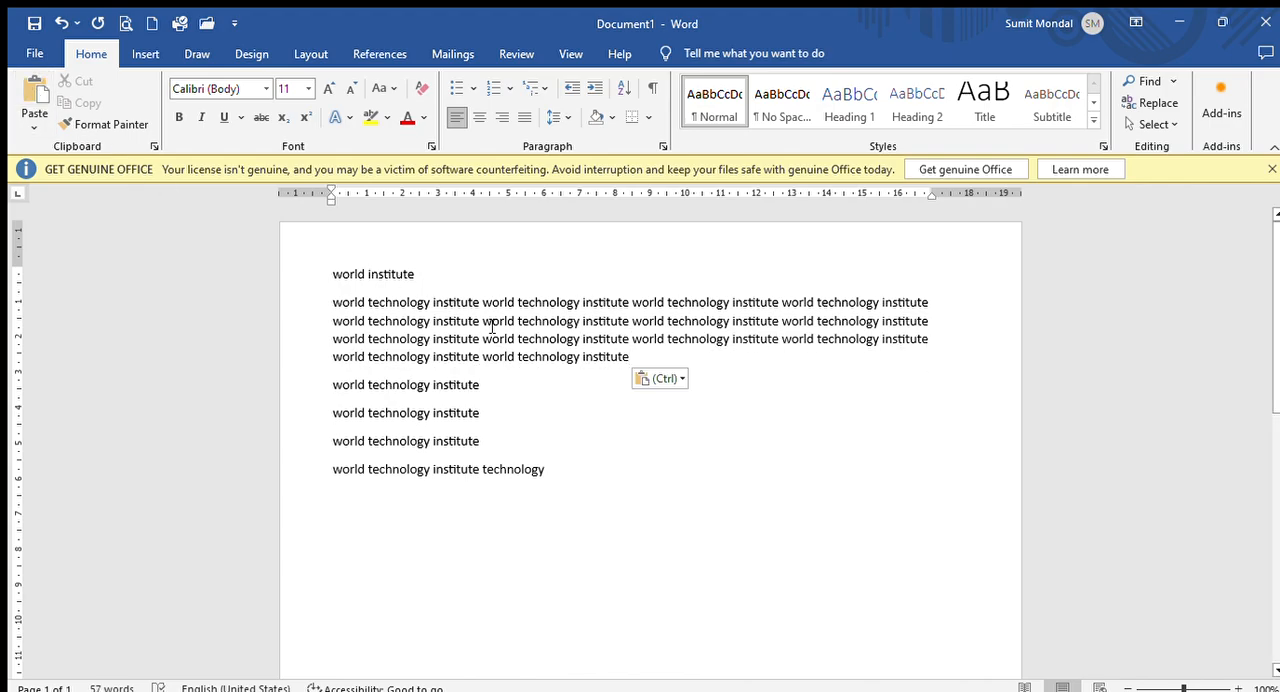
pyautogui.moveTo(325, 277); pyautogui.dragTo(371, 277)
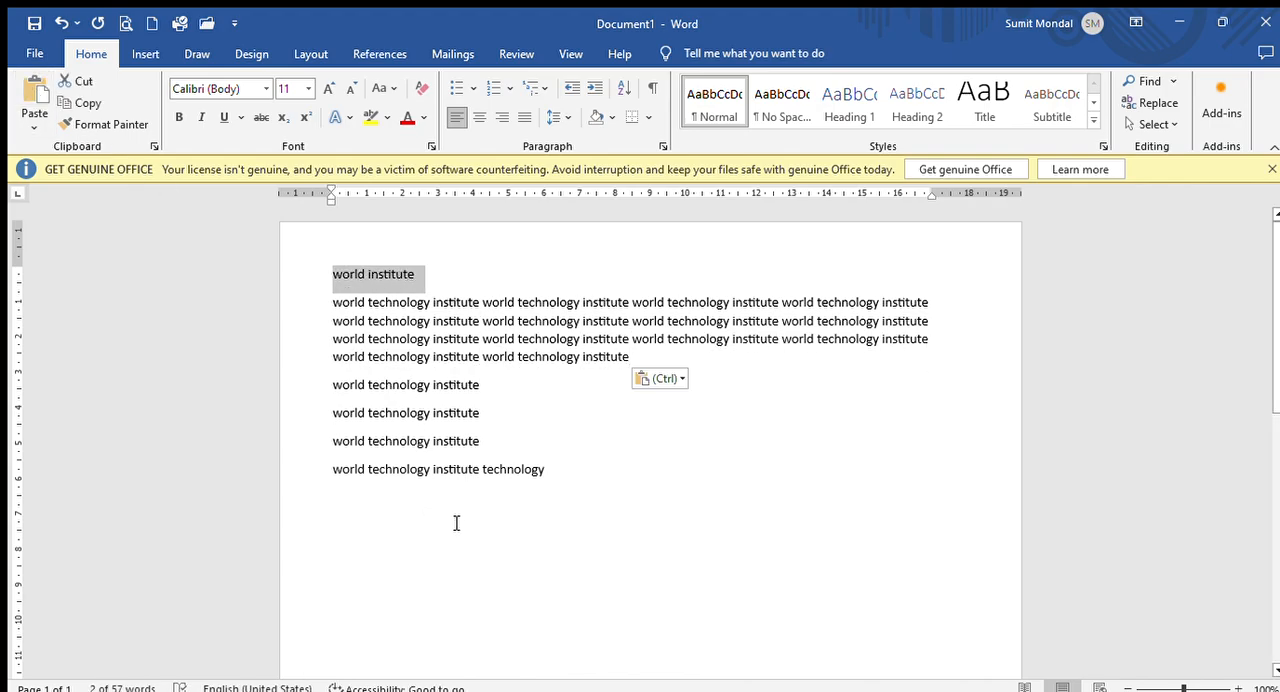
pyautogui.click(577, 469)
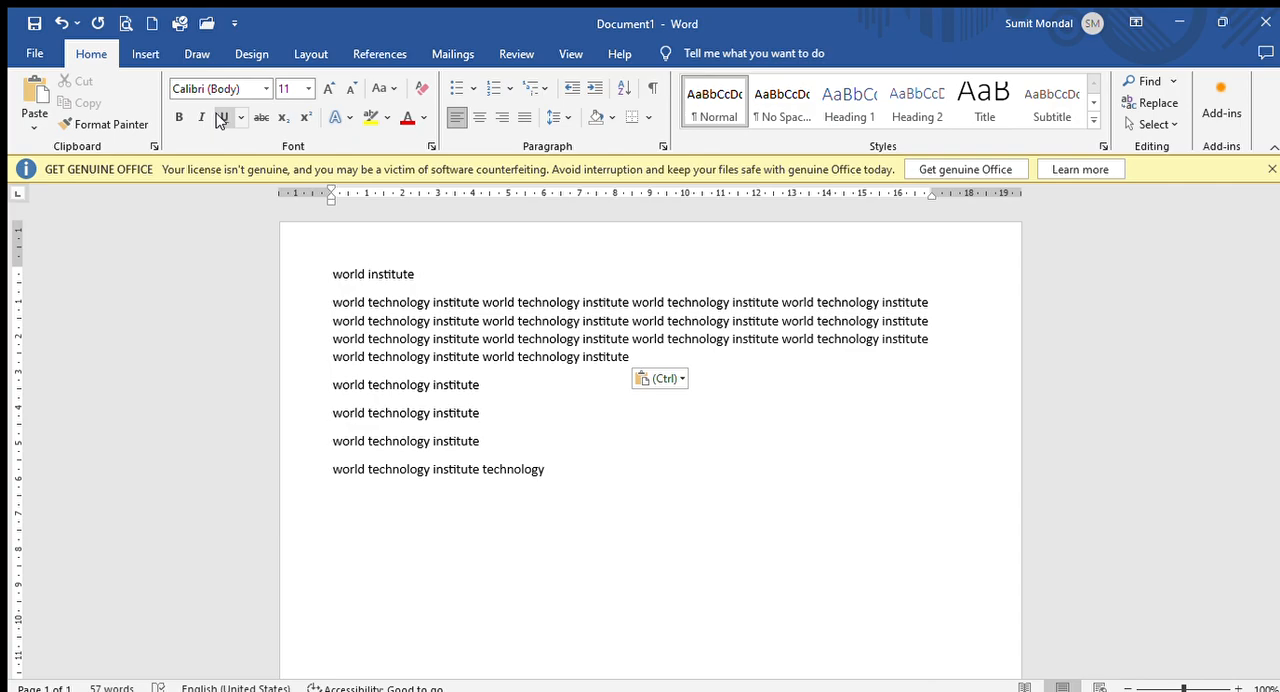
pyautogui.click(227, 117)
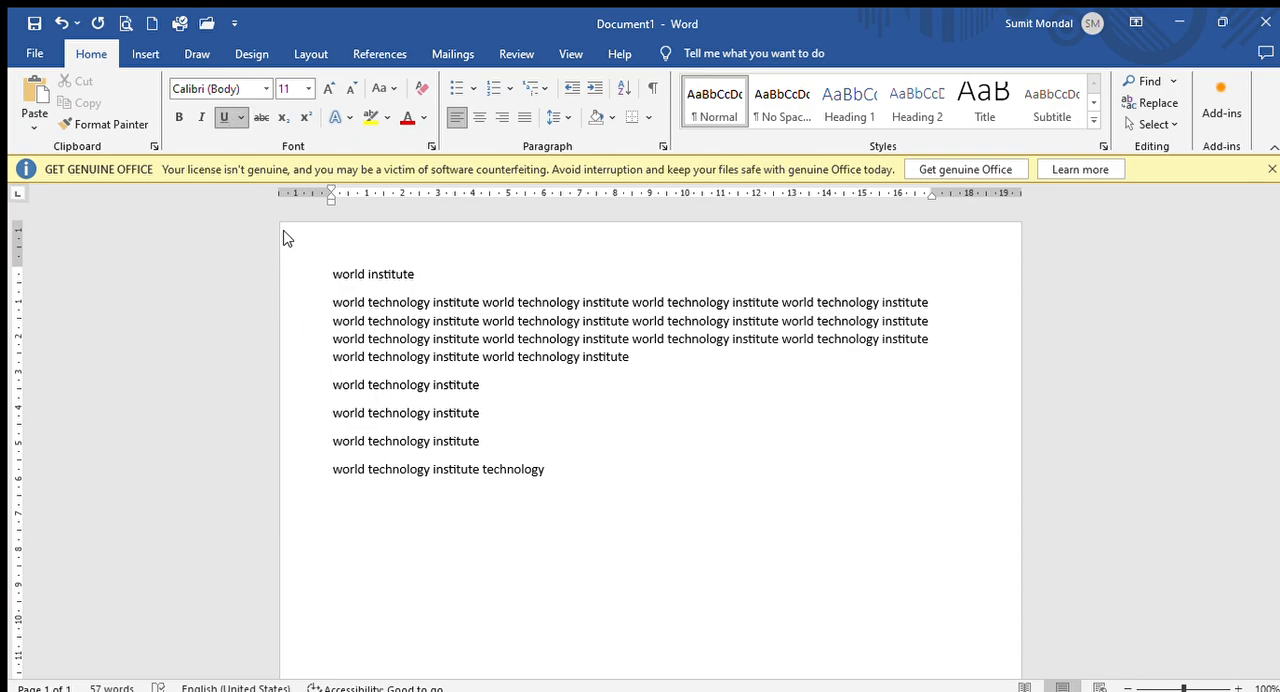
# - Set the first line, "world institute", in the Algerian font at size 36
pyautogui.click(334, 275)
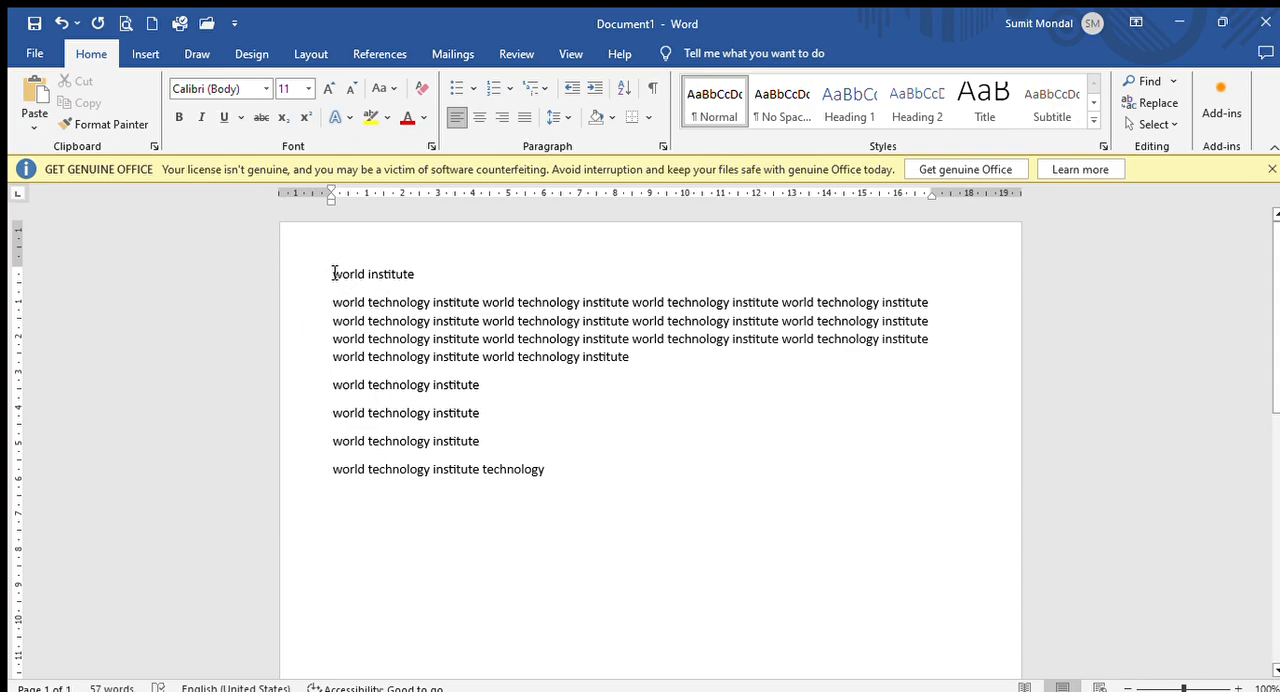
pyautogui.moveTo(334, 275); pyautogui.dragTo(417, 271)
pyautogui.click(265, 91)
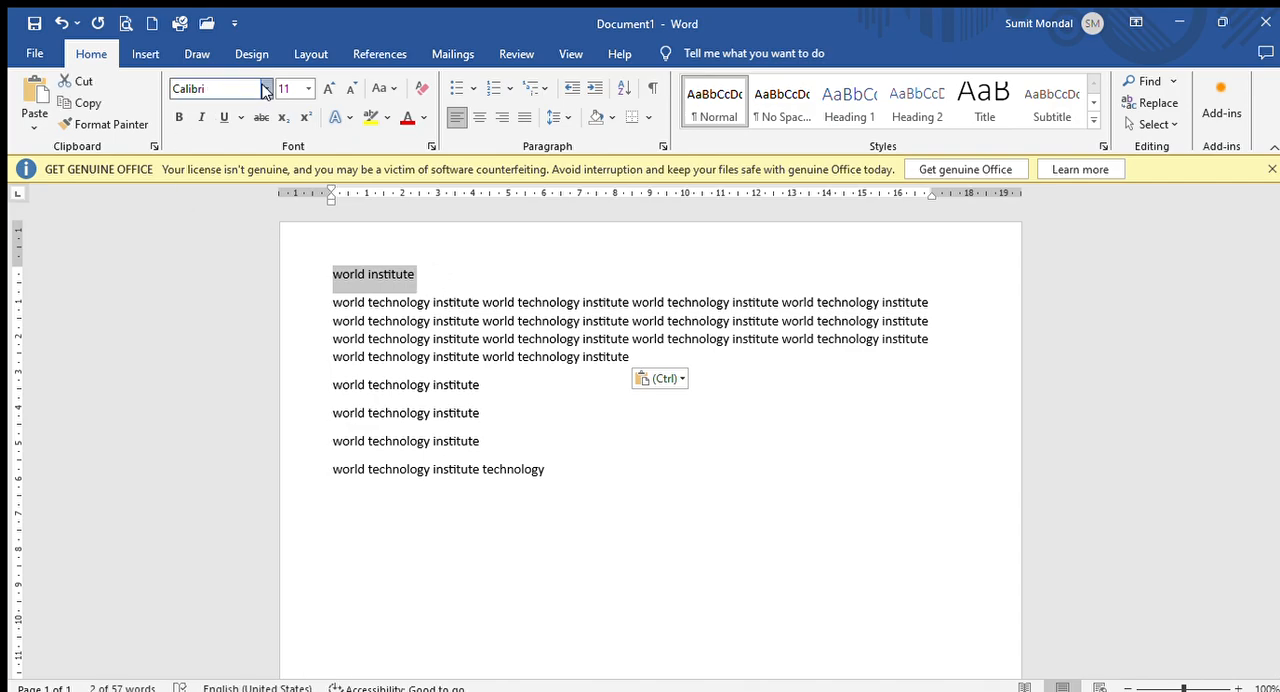
pyautogui.click(243, 216)
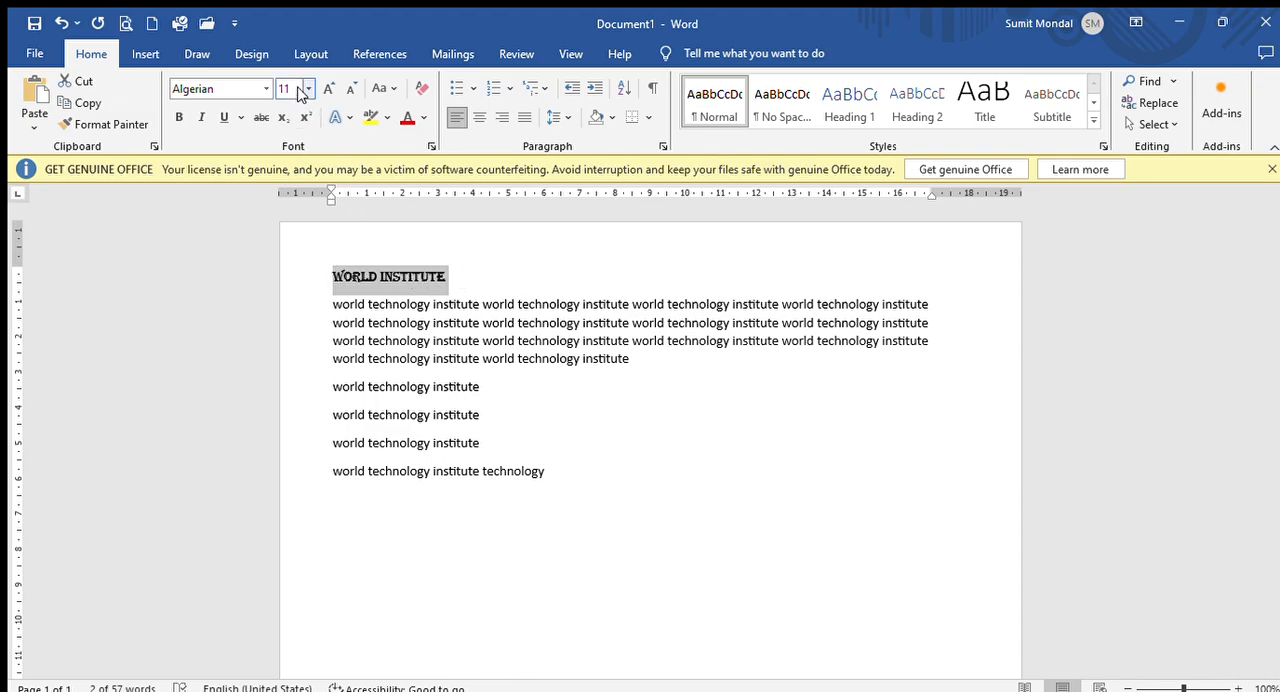
pyautogui.click(305, 86)
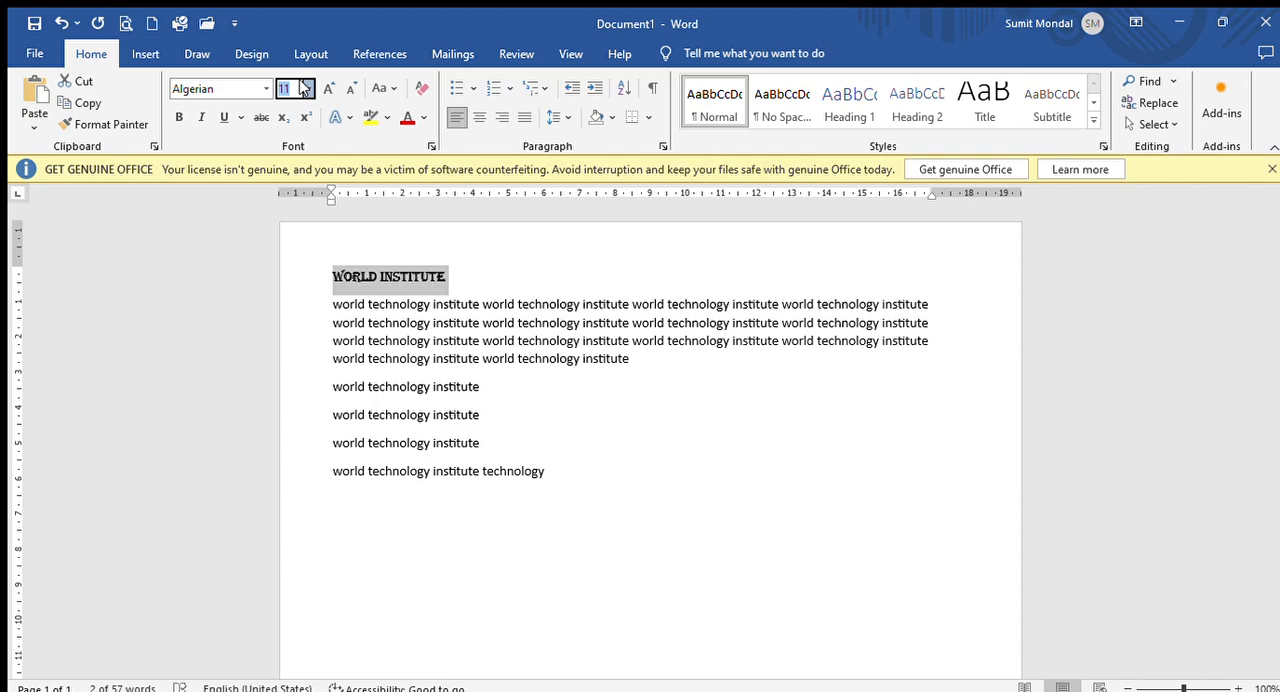
pyautogui.click(282, 341)
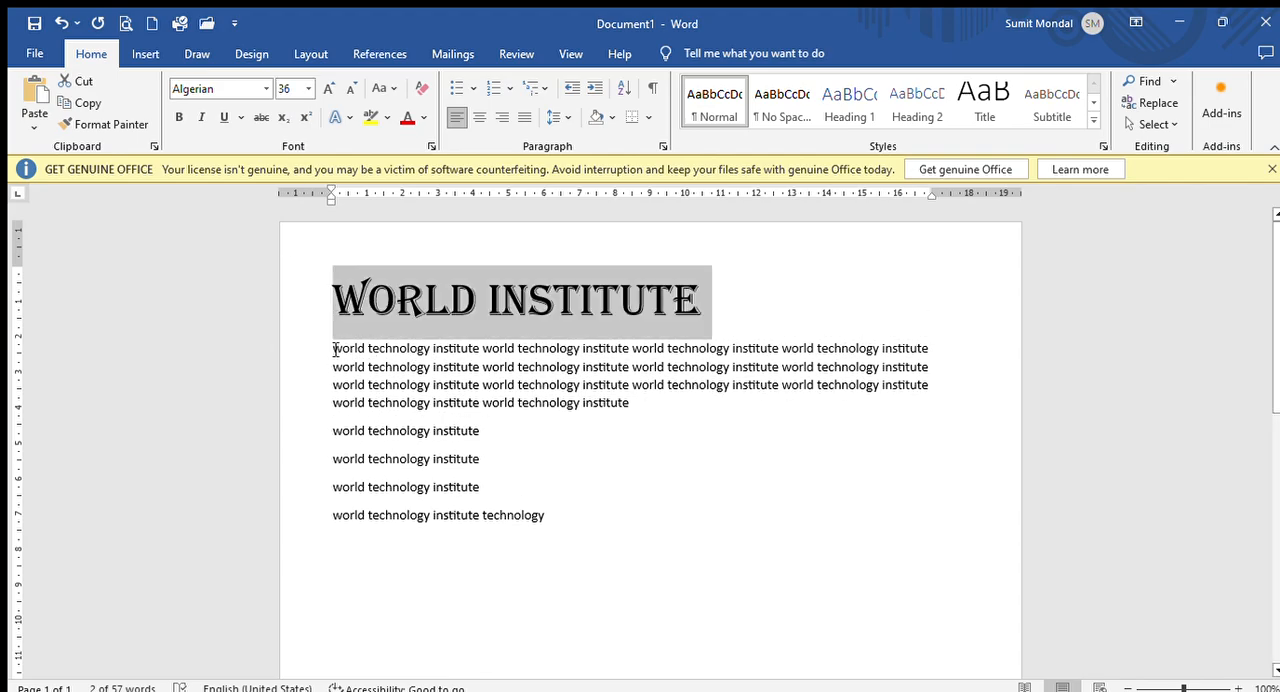
# - Insert nine blank lines between the "World Institute" heading and the paragraph below it
pyautogui.click(336, 349)
pyautogui.press('Return')
pyautogui.press('Return')
pyautogui.press('Return')
pyautogui.press('Return')
pyautogui.press('Return')
pyautogui.press('Return')
pyautogui.press('Return')
pyautogui.press('Return')
pyautogui.press('Return')
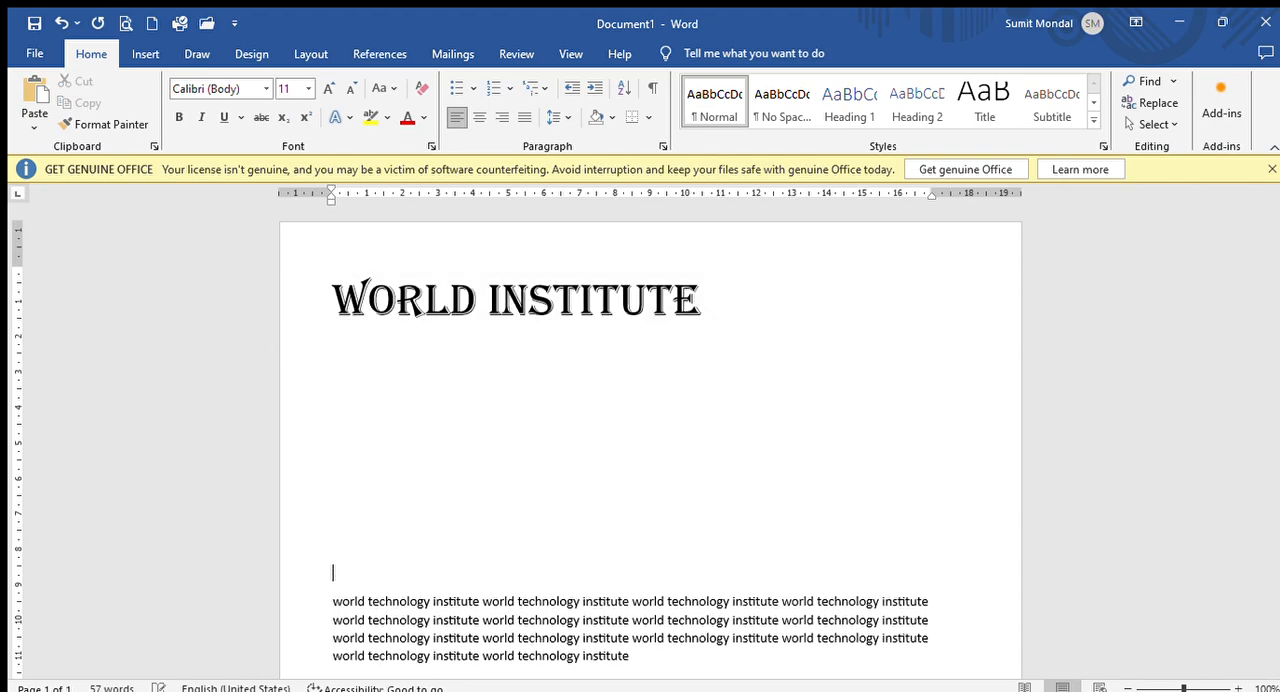
# - Increase and decrease the "World Institute" heading's font size in steps, ending at size 48
pyautogui.click(331, 298)
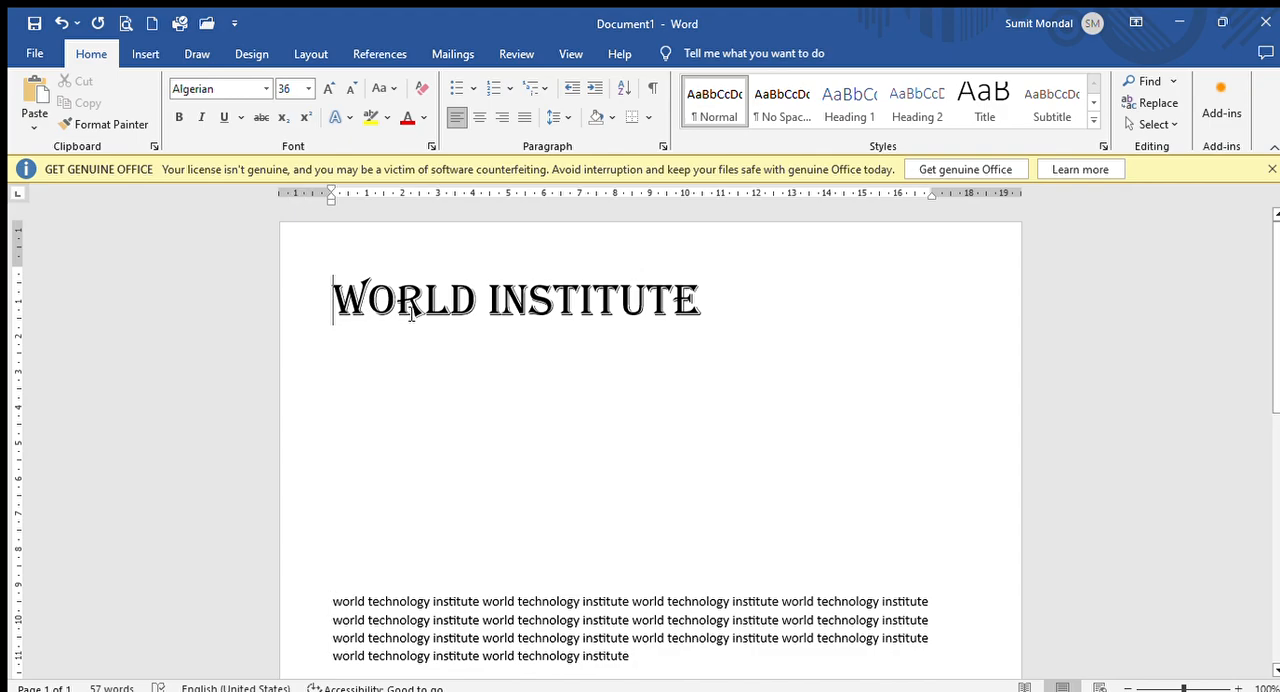
pyautogui.moveTo(335, 290); pyautogui.dragTo(700, 305)
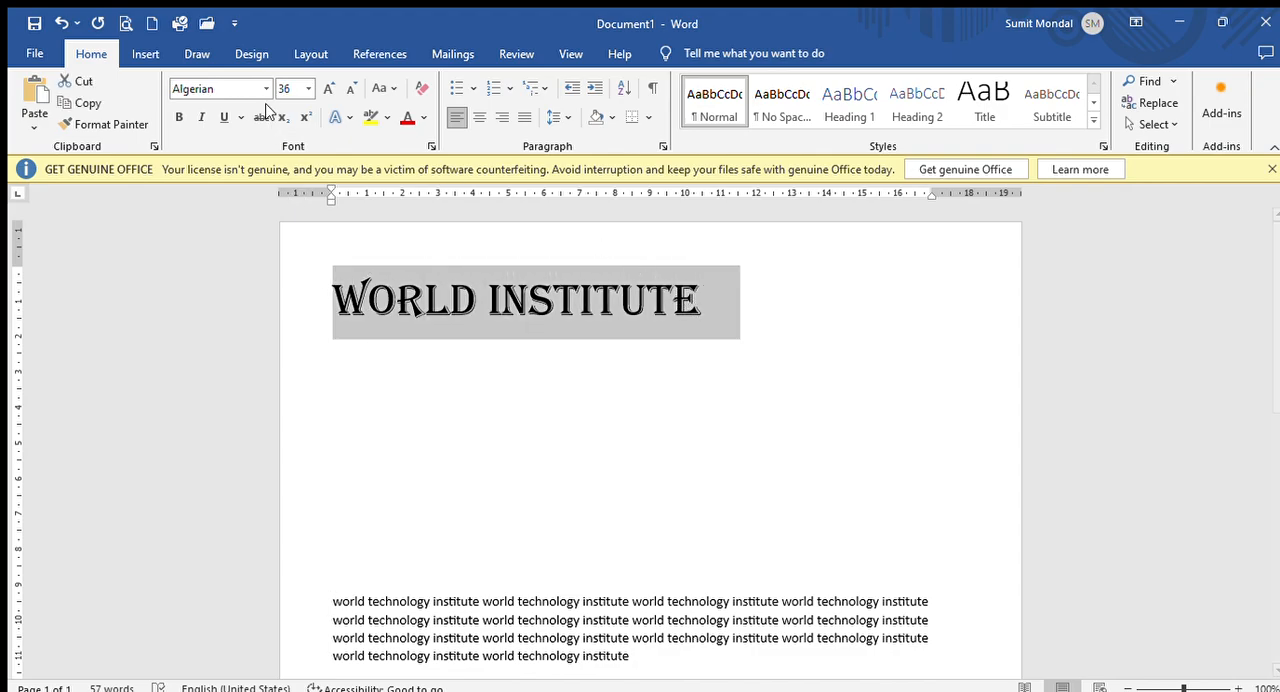
pyautogui.click(330, 89)
pyautogui.click(330, 89)
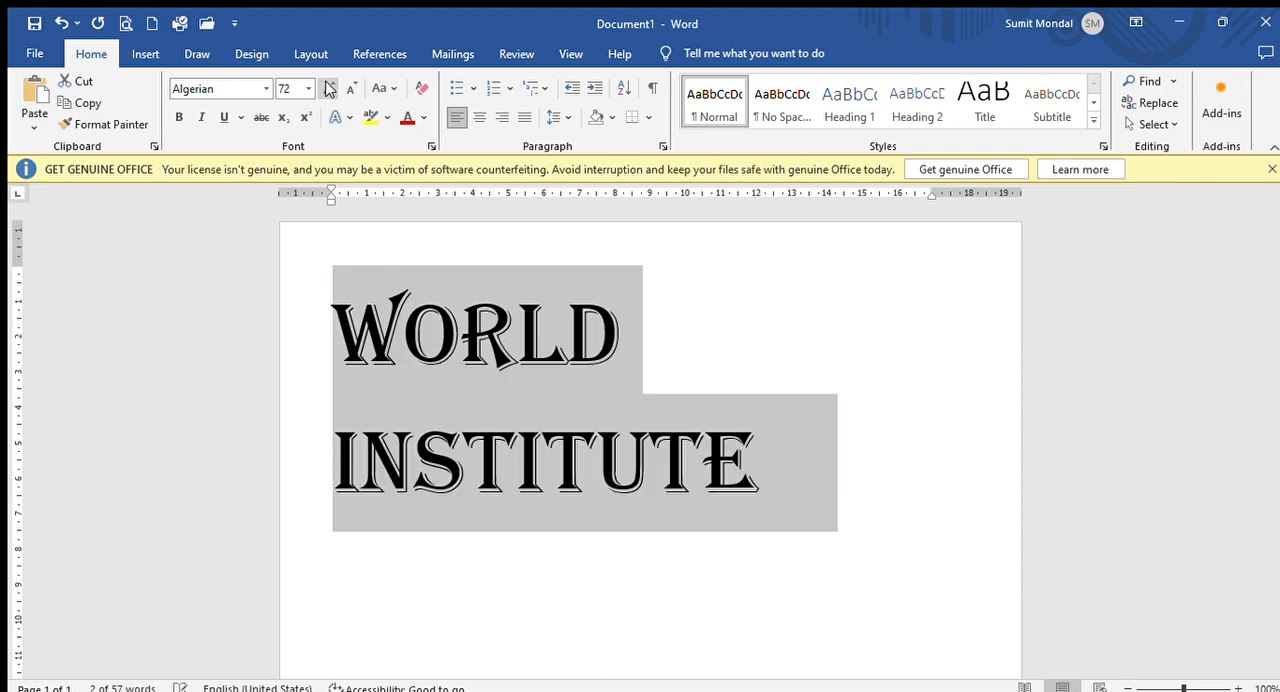
pyautogui.click(346, 90)
pyautogui.click(346, 90)
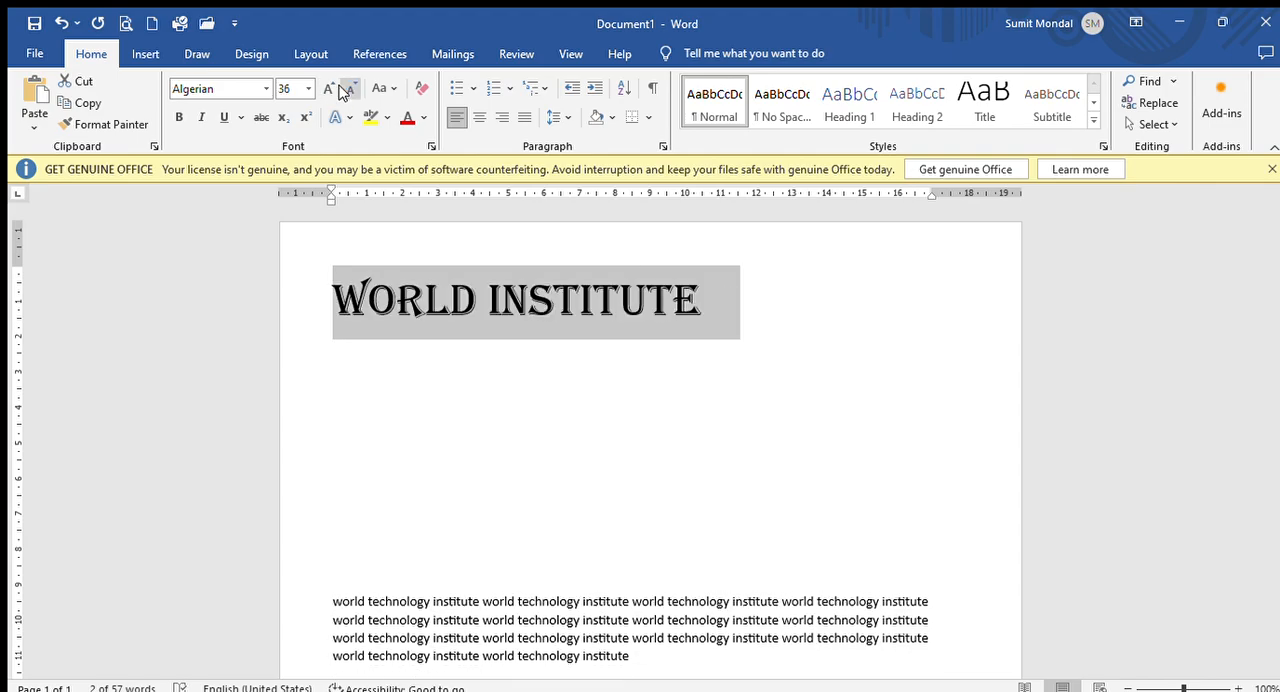
pyautogui.click(329, 89)
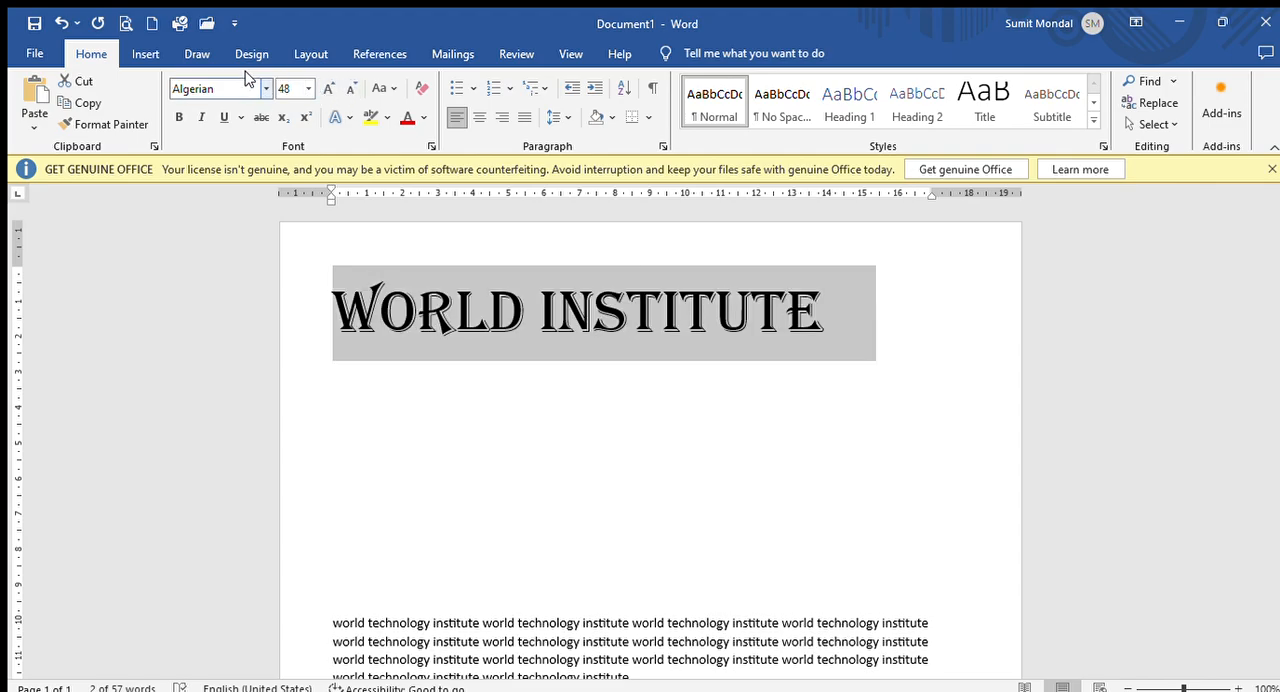
# - Make the "World Institute" heading bold and italic, and underline it with a dashed line
pyautogui.click(177, 117)
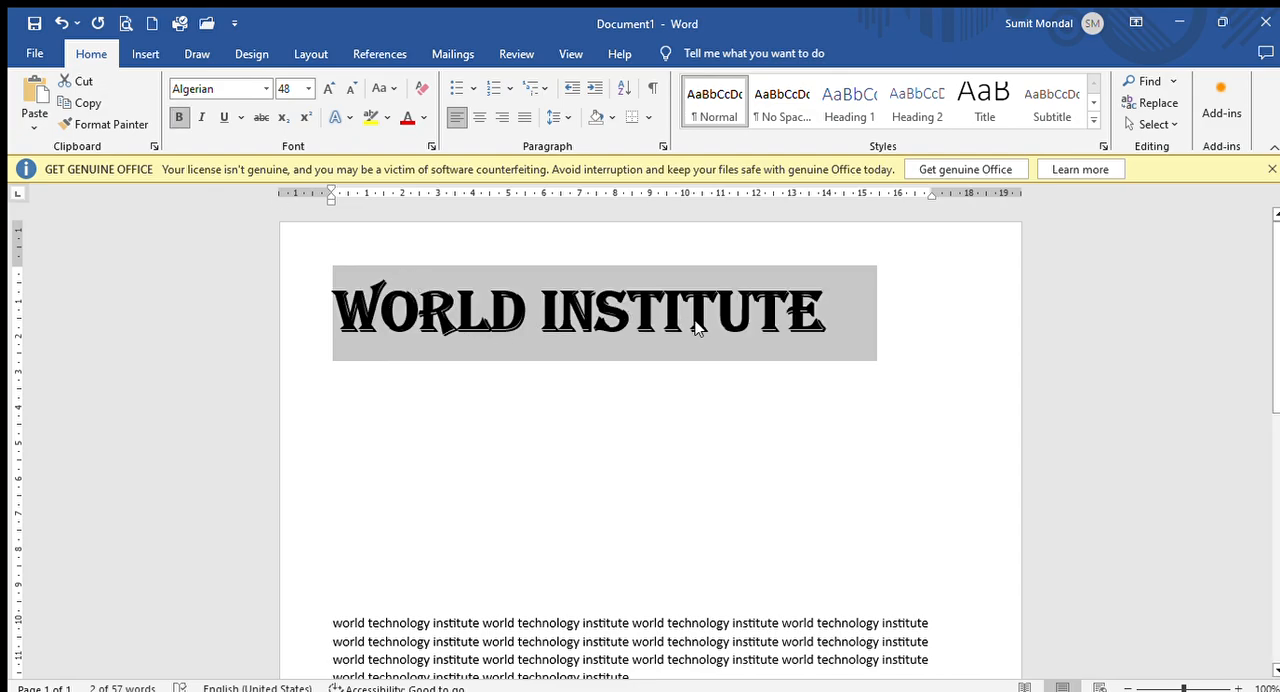
pyautogui.click(197, 117)
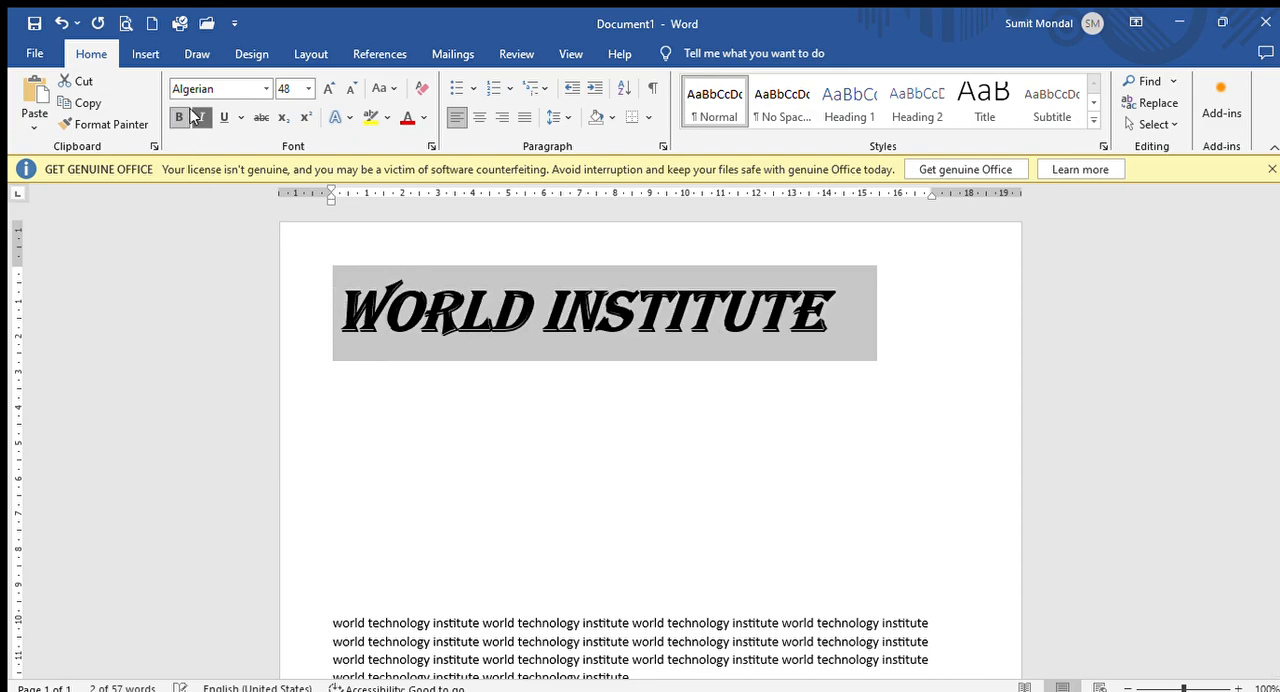
pyautogui.click(224, 117)
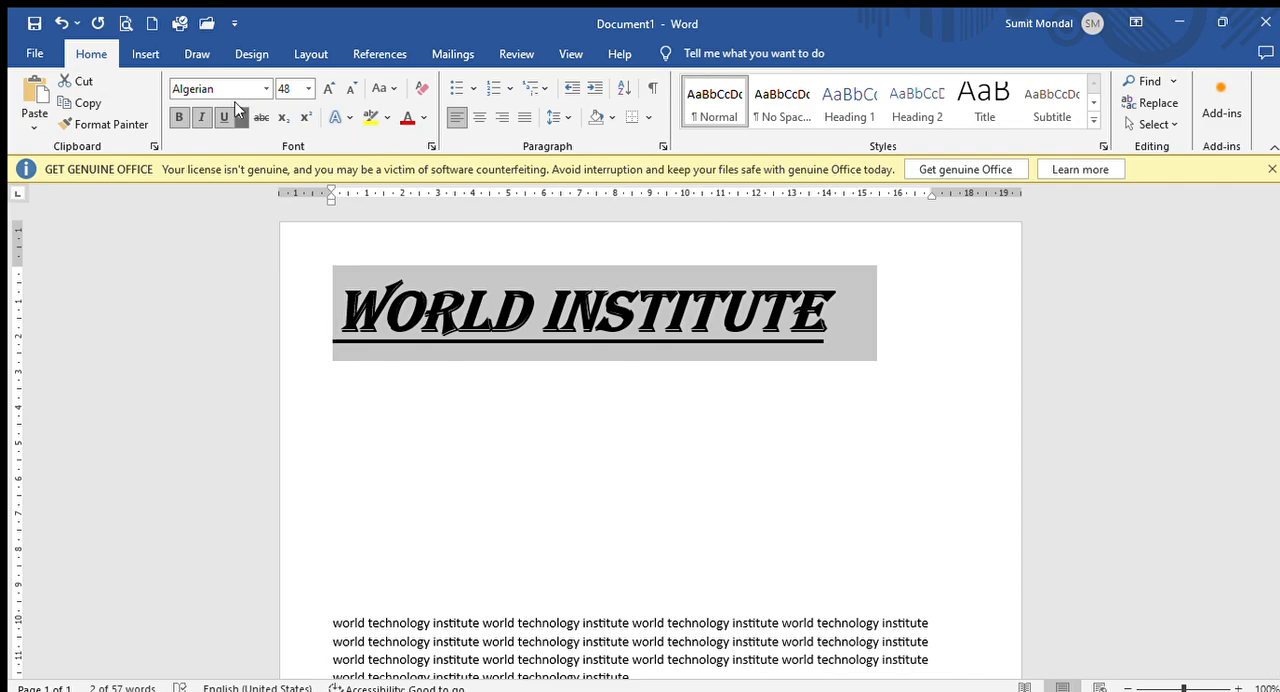
pyautogui.click(241, 117)
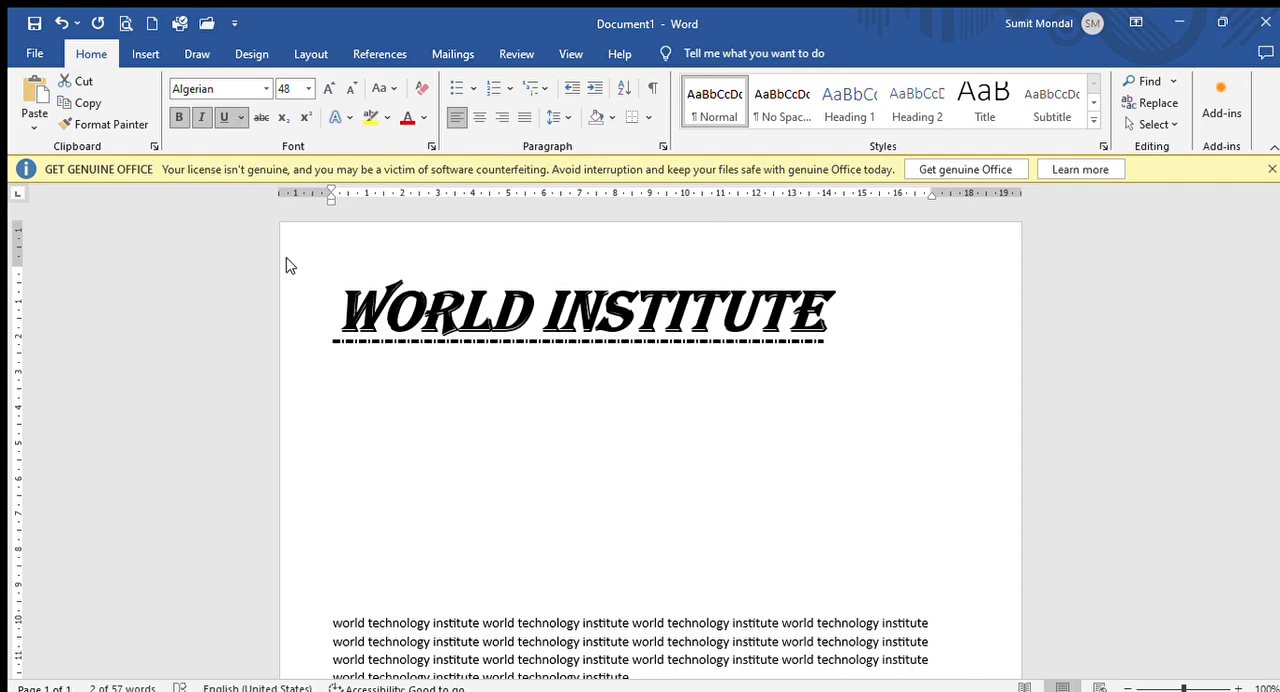
pyautogui.click(286, 237)
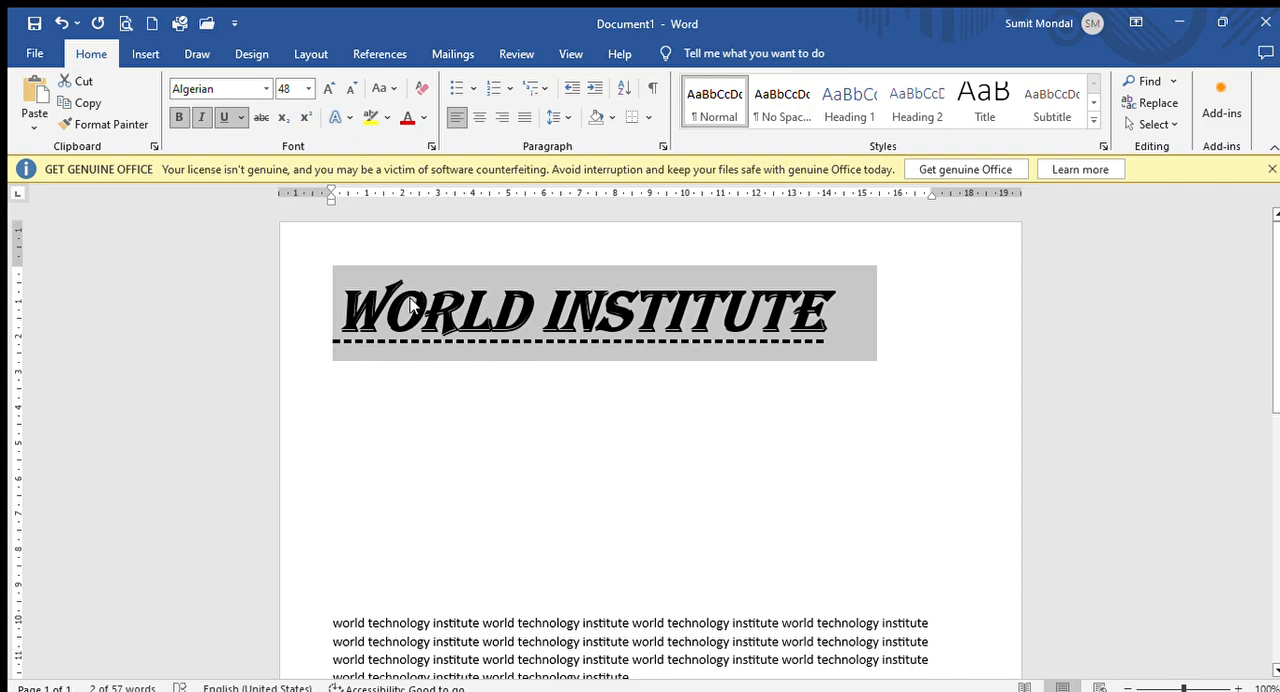
# - Remove the bold from the "World Institute" heading and switch strikethrough on and off for it
pyautogui.click(179, 117)
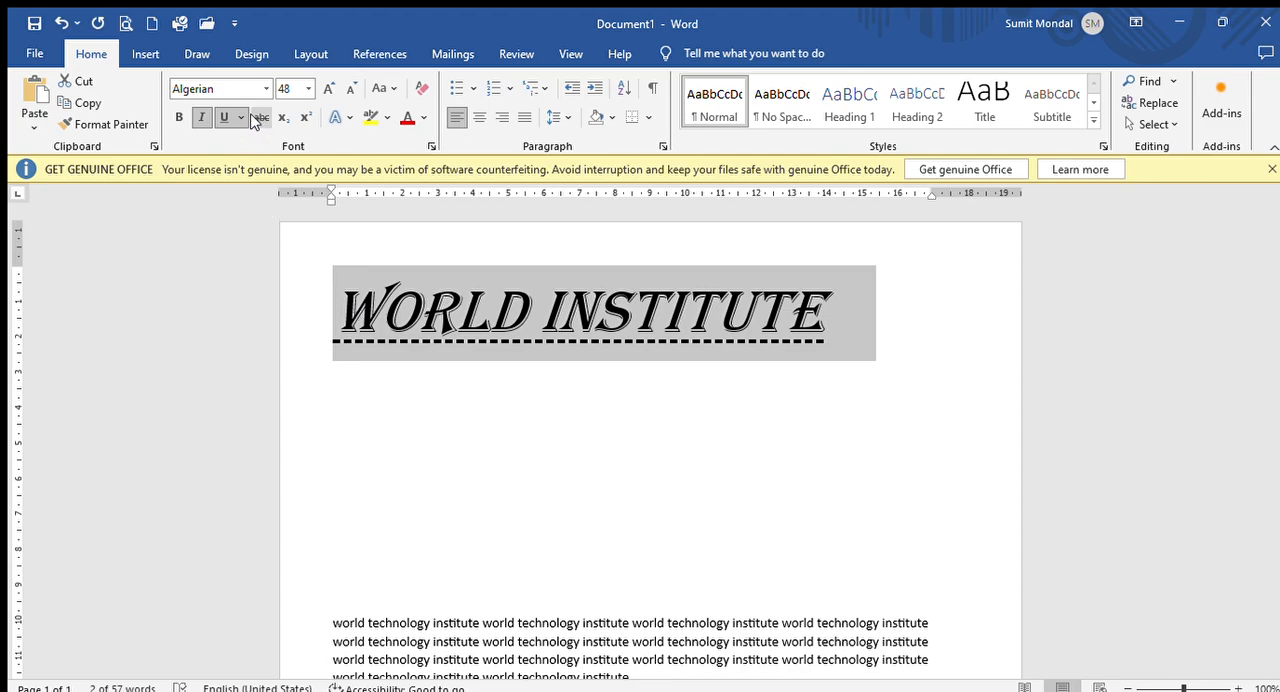
pyautogui.click(255, 119)
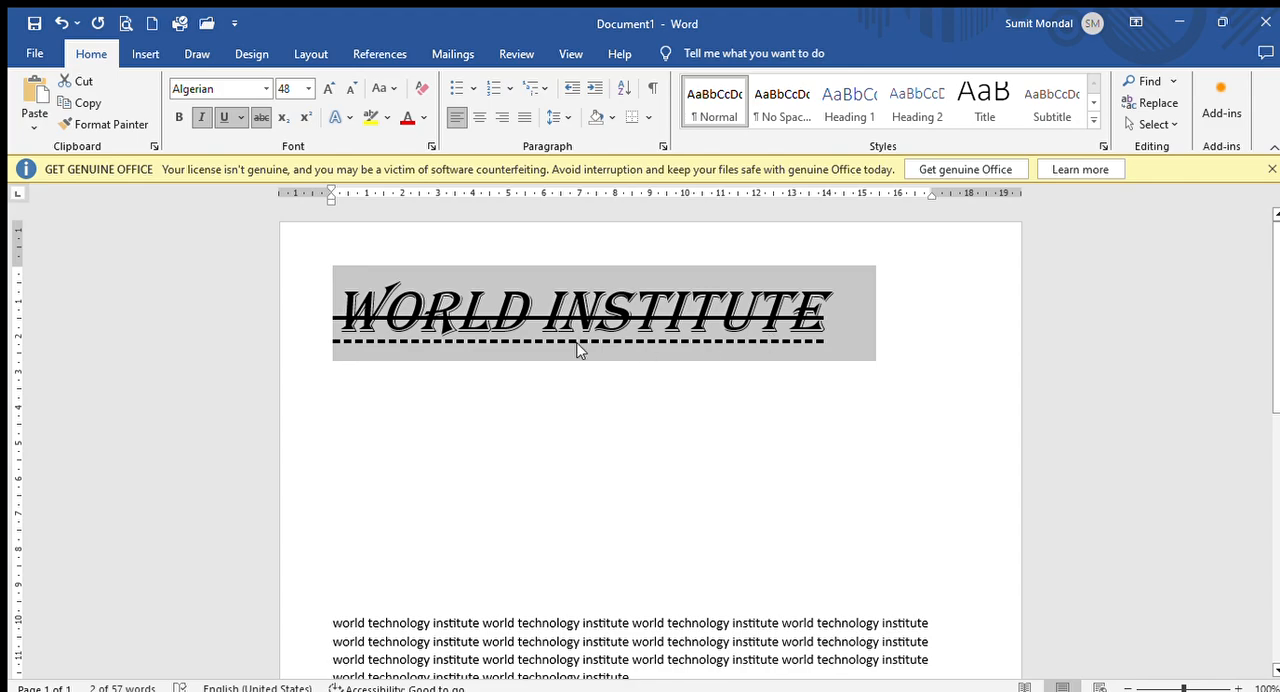
pyautogui.click(255, 118)
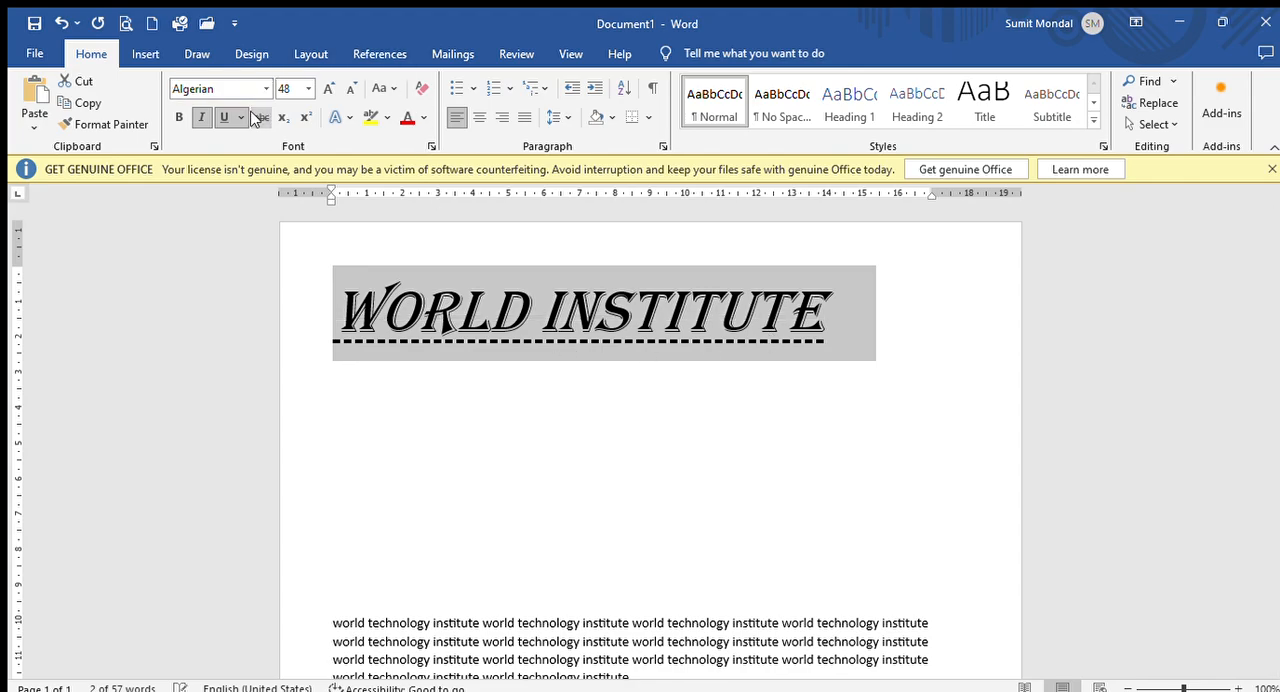
# - Enter "O2GERGREG" on the empty line below the heading, with the 2 as a subscript
pyautogui.click(398, 389)
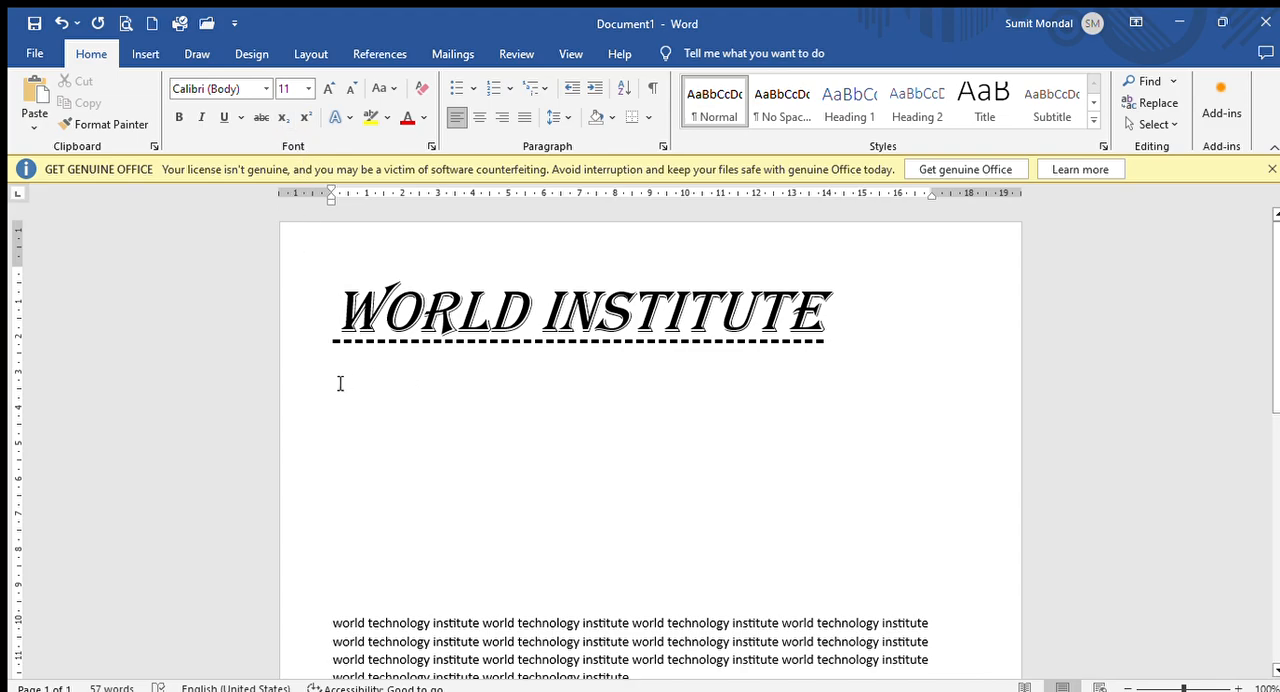
pyautogui.write('o')
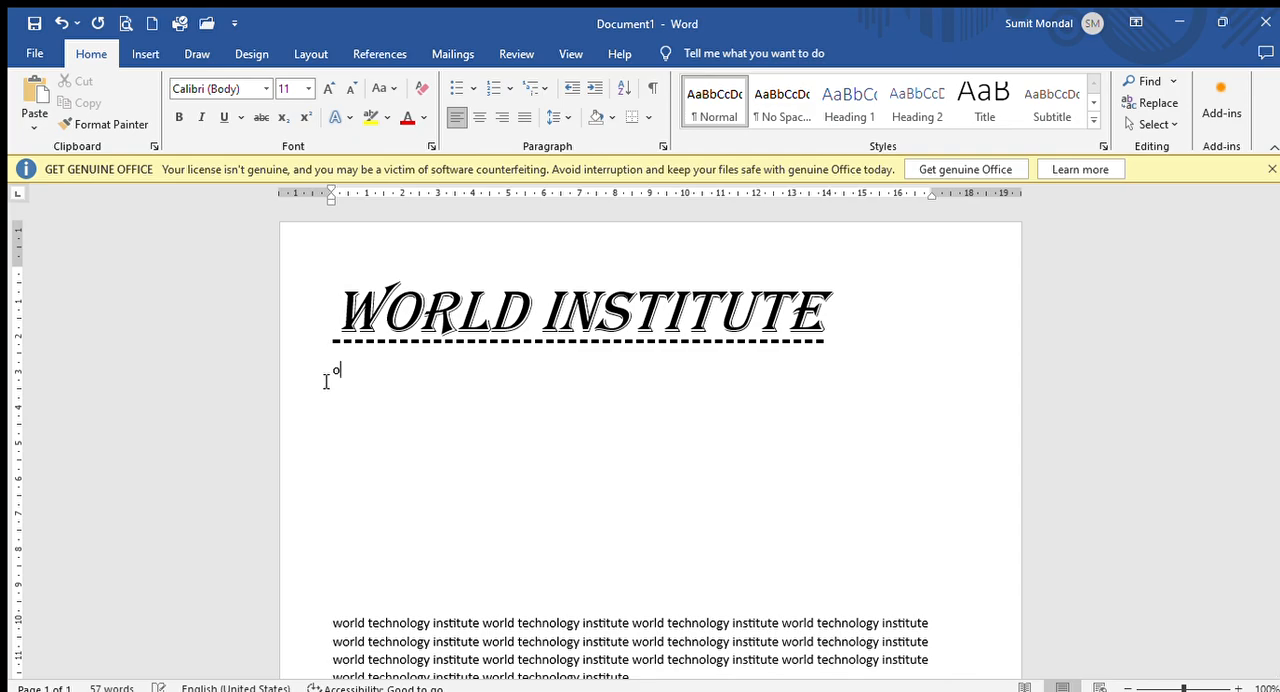
pyautogui.press('BackSpace')
pyautogui.write('o')
pyautogui.click(279, 121)
pyautogui.click(275, 117)
pyautogui.write('GERGREG')
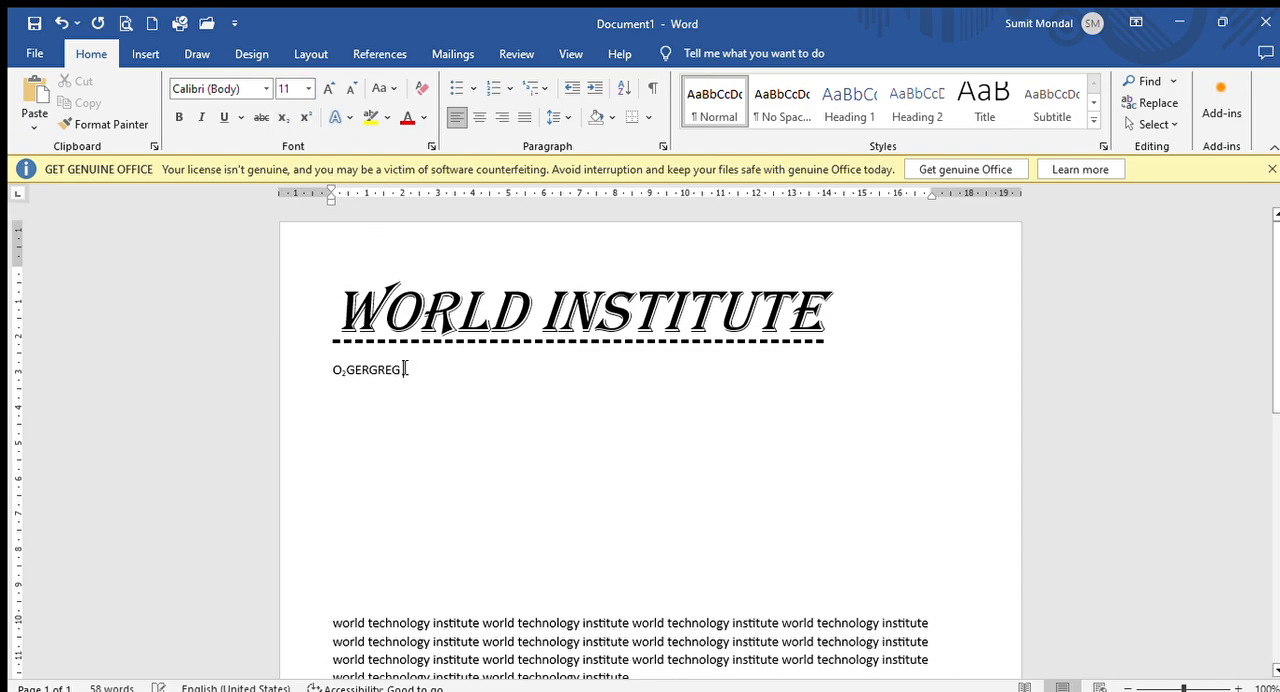
pyautogui.write(' 4')
# - Add "4" with a superscript 2 after "GERGREG", followed by "42" in normal text
pyautogui.click(305, 118)
pyautogui.write('2')
pyautogui.click(305, 117)
pyautogui.write('42')
# - Try superscript and subscript on the 2 of the final "42" and return it to normal text
pyautogui.doubleClick(426, 371)
pyautogui.moveTo(427, 371); pyautogui.dragTo(435, 371)
pyautogui.click(305, 117)
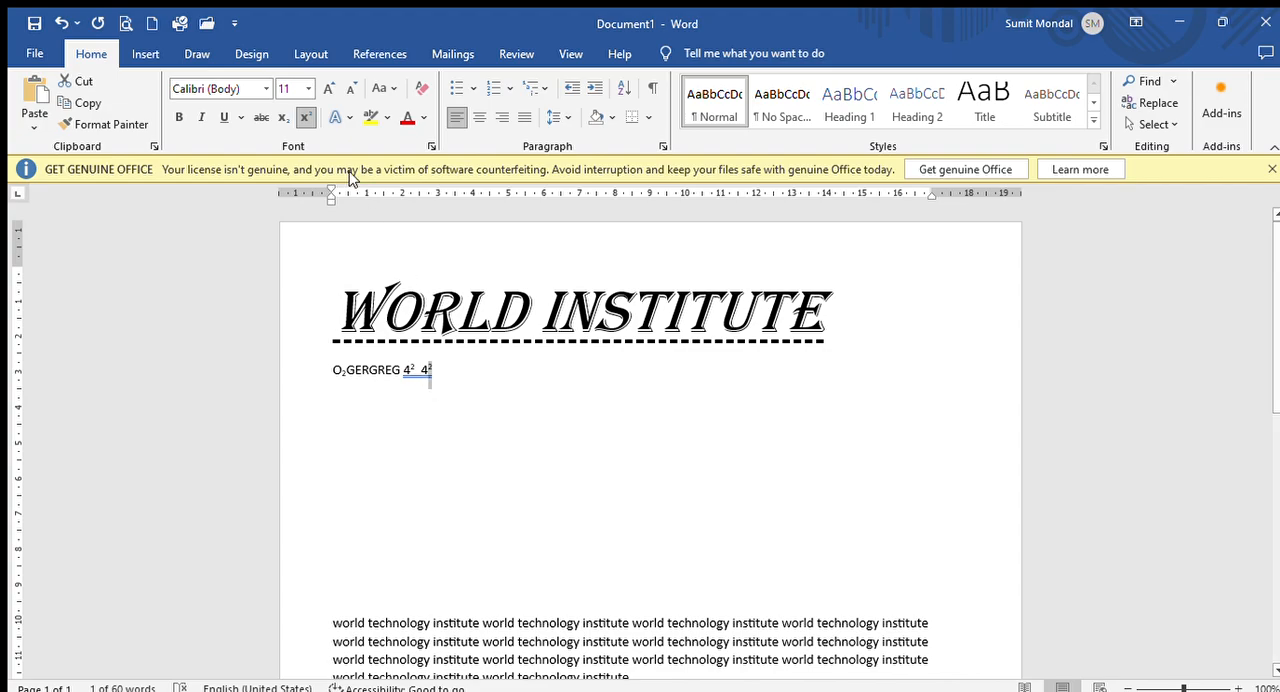
pyautogui.click(283, 118)
pyautogui.click(283, 118)
pyautogui.click(457, 385)
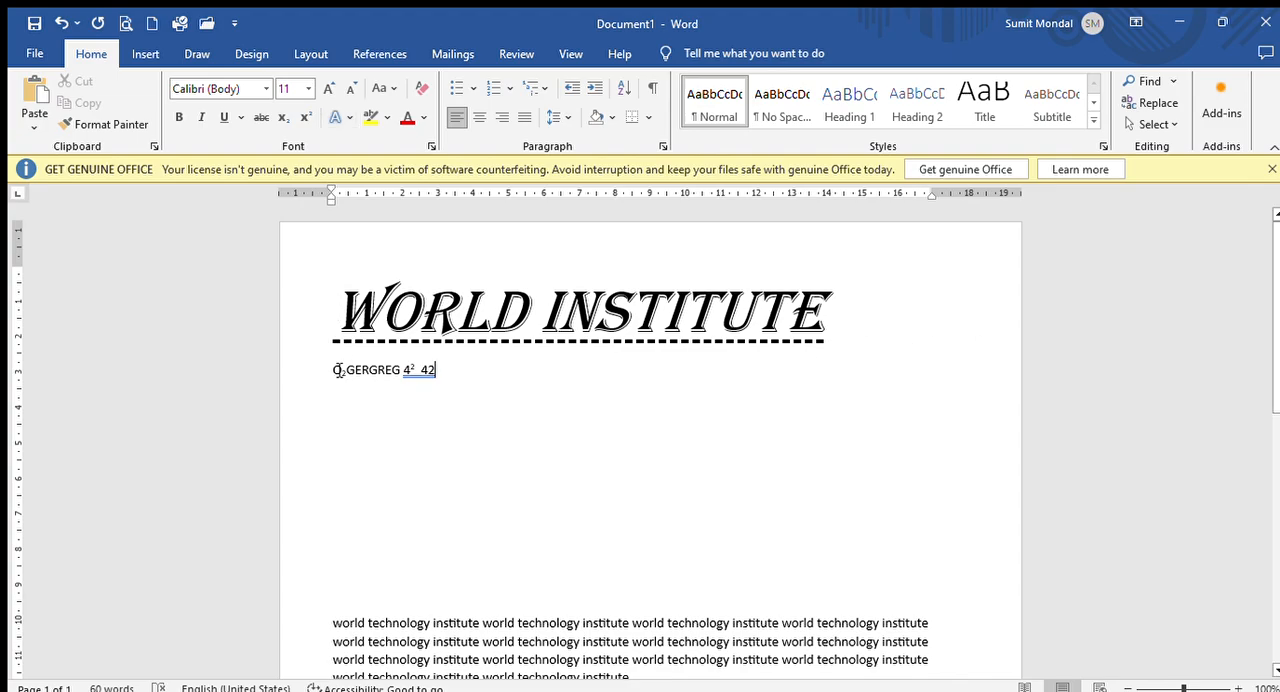
# - Apply a gold text effect to the whole "O2GERGREG" line below the heading
pyautogui.moveTo(335, 370); pyautogui.dragTo(437, 373)
pyautogui.click(349, 119)
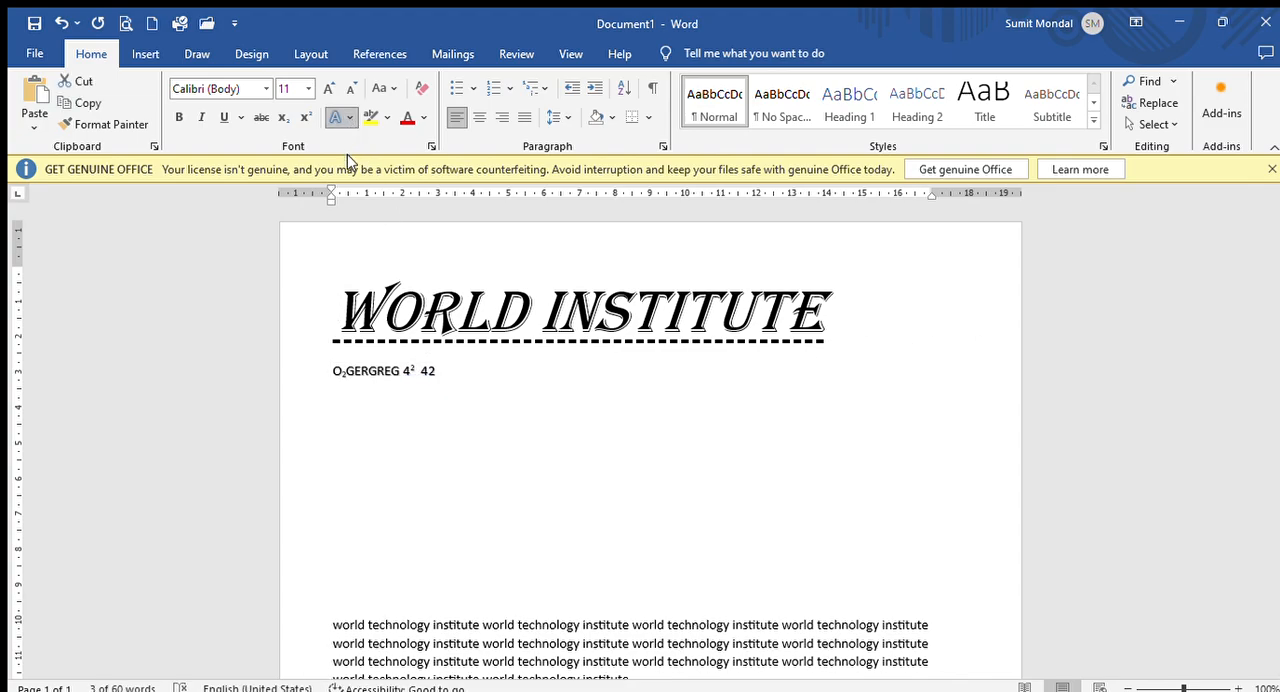
pyautogui.click(472, 204)
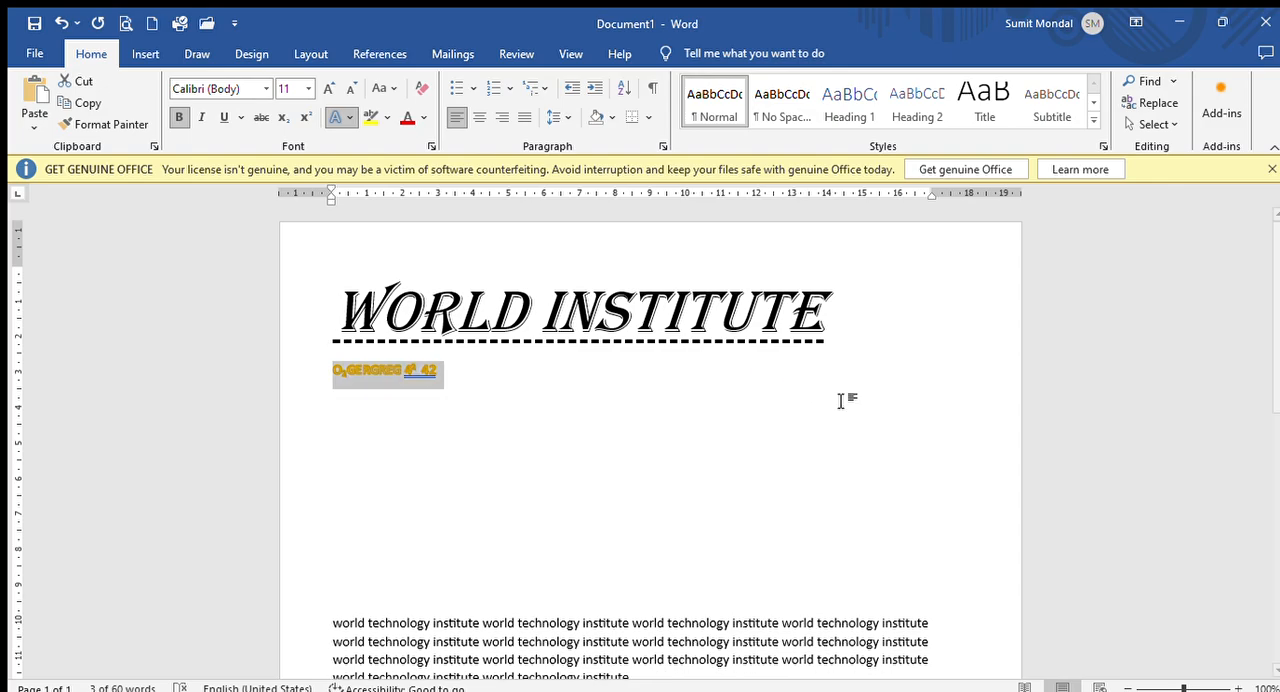
pyautogui.click(500, 390)
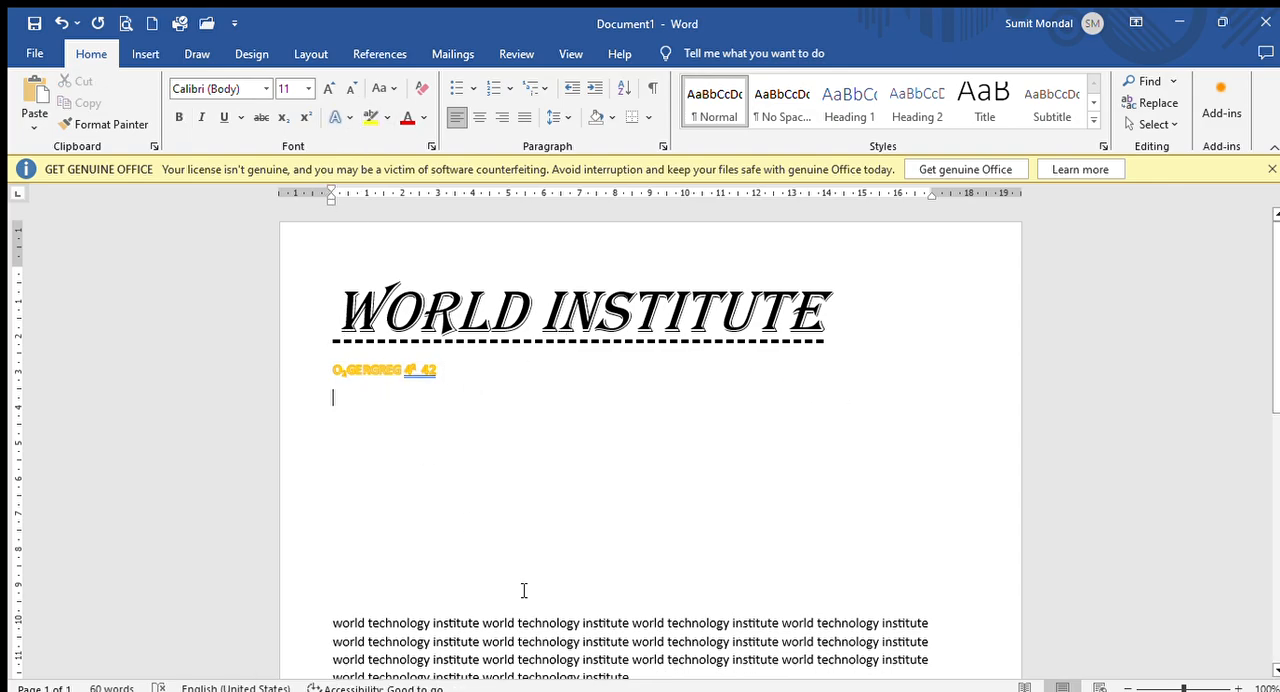
# - Delete all of the document's content
pyautogui.scroll(-3, 563, 525)
pyautogui.scroll(3, 346, 443)
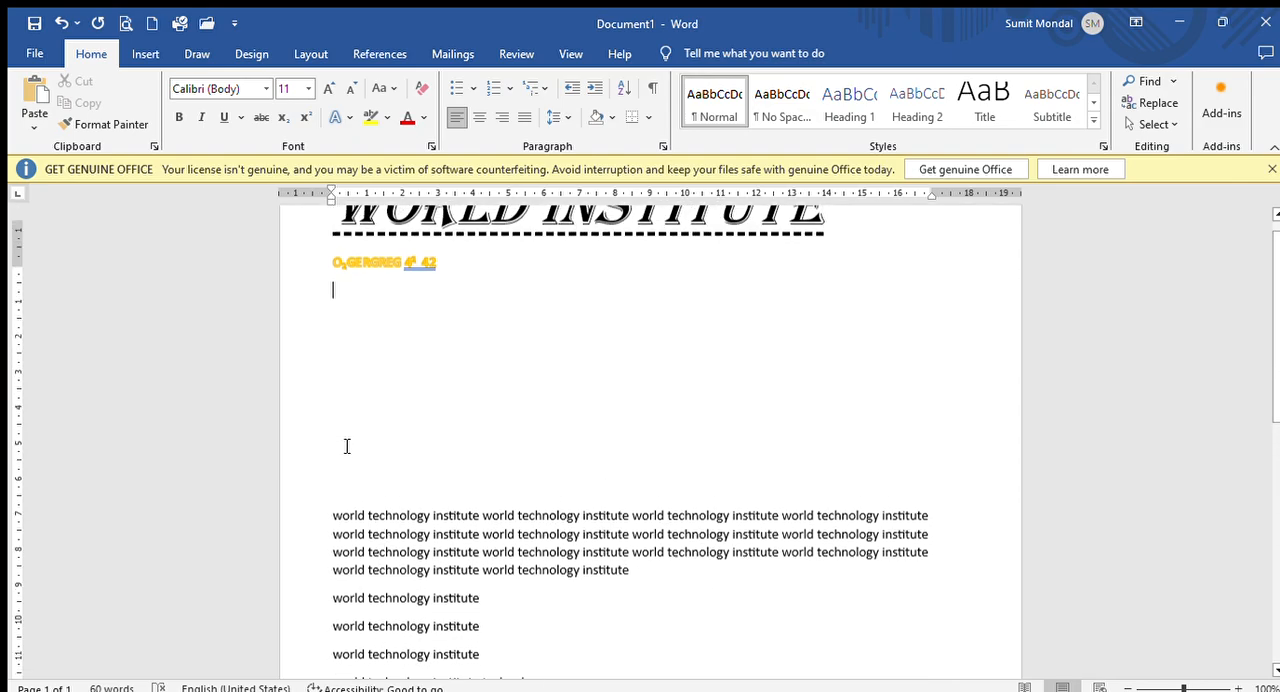
pyautogui.hotkey('ctrl', 'a')
pyautogui.press('Delete')
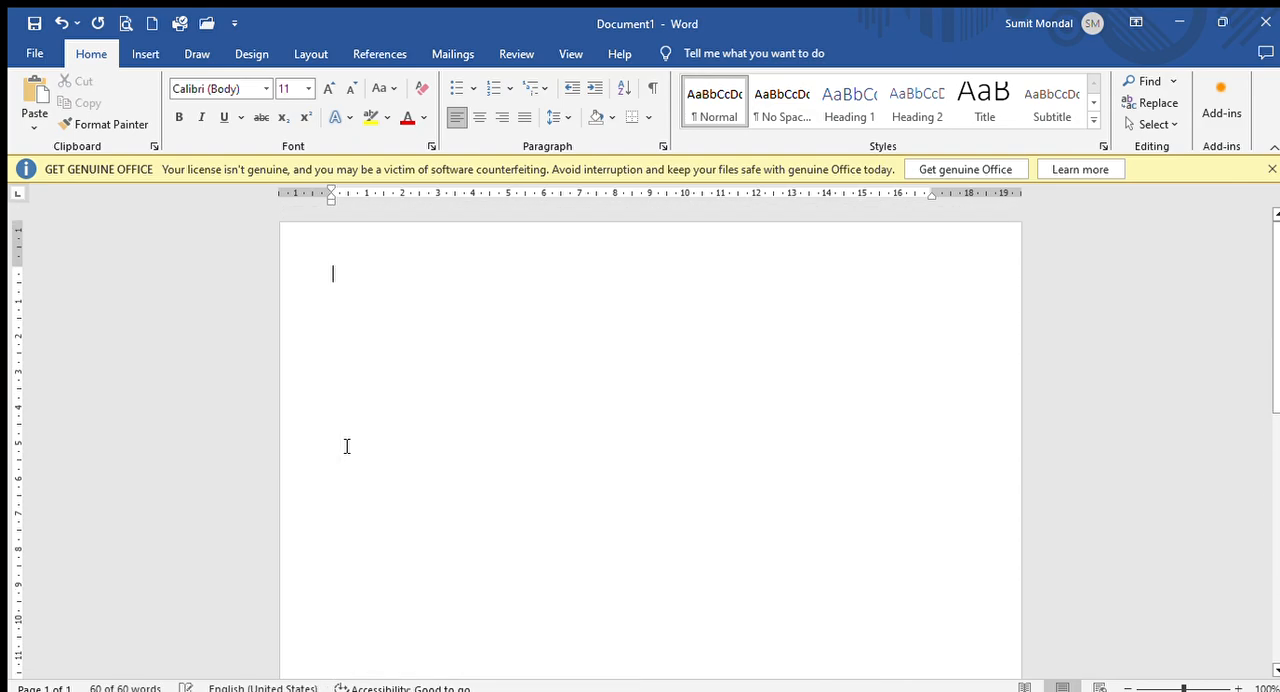
# - Fill the empty document with paragraphs of sample text using the =RAND function
pyautogui.write('=')
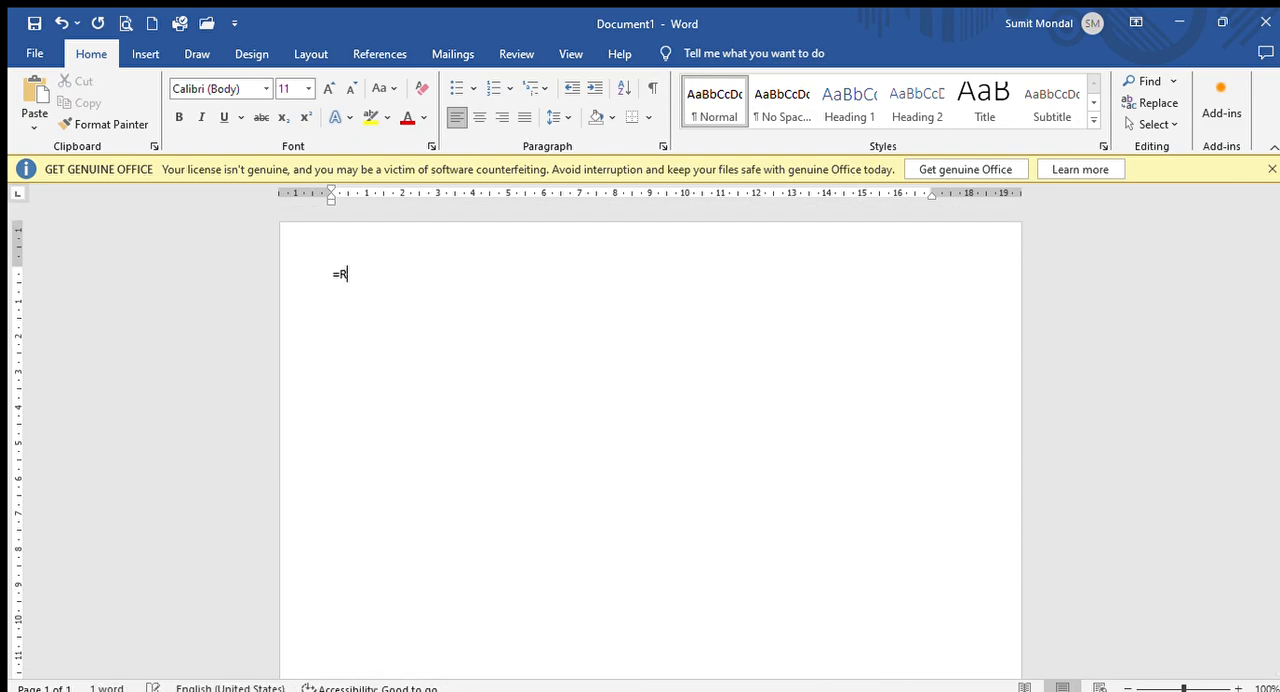
pyautogui.write('RAND()')
pyautogui.press('Return')
pyautogui.scroll(2, 744, 461)
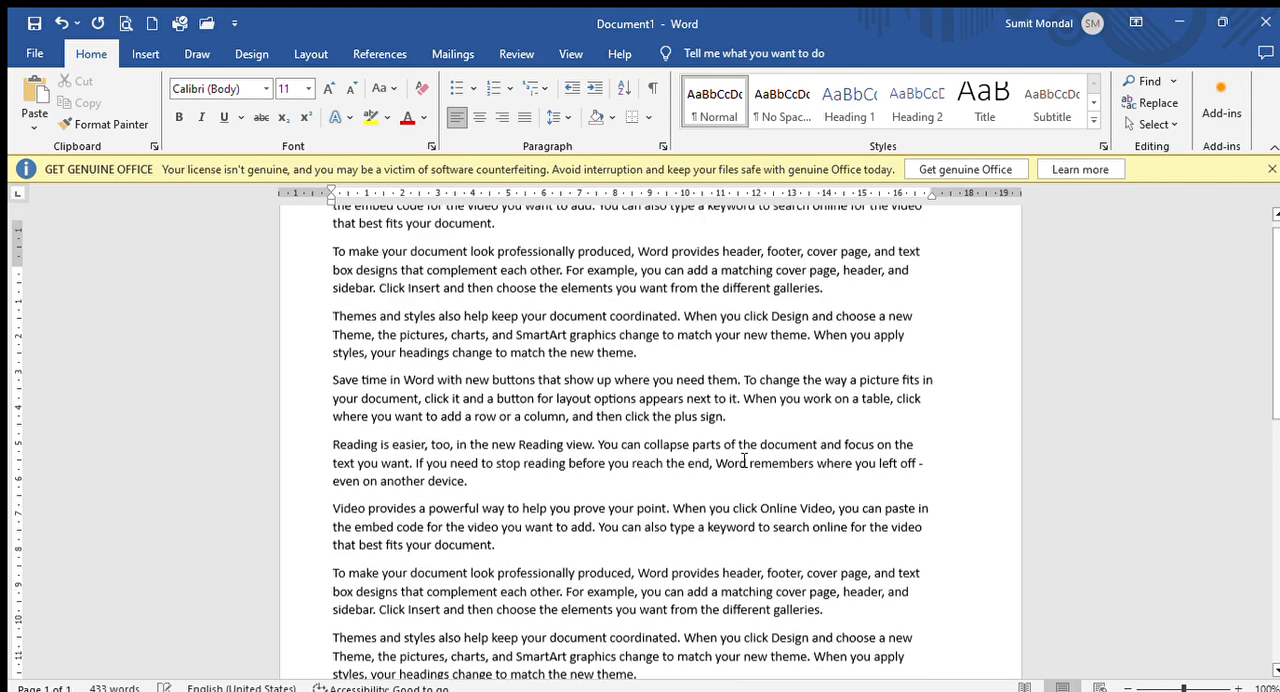
pyautogui.scroll(2, 744, 461)
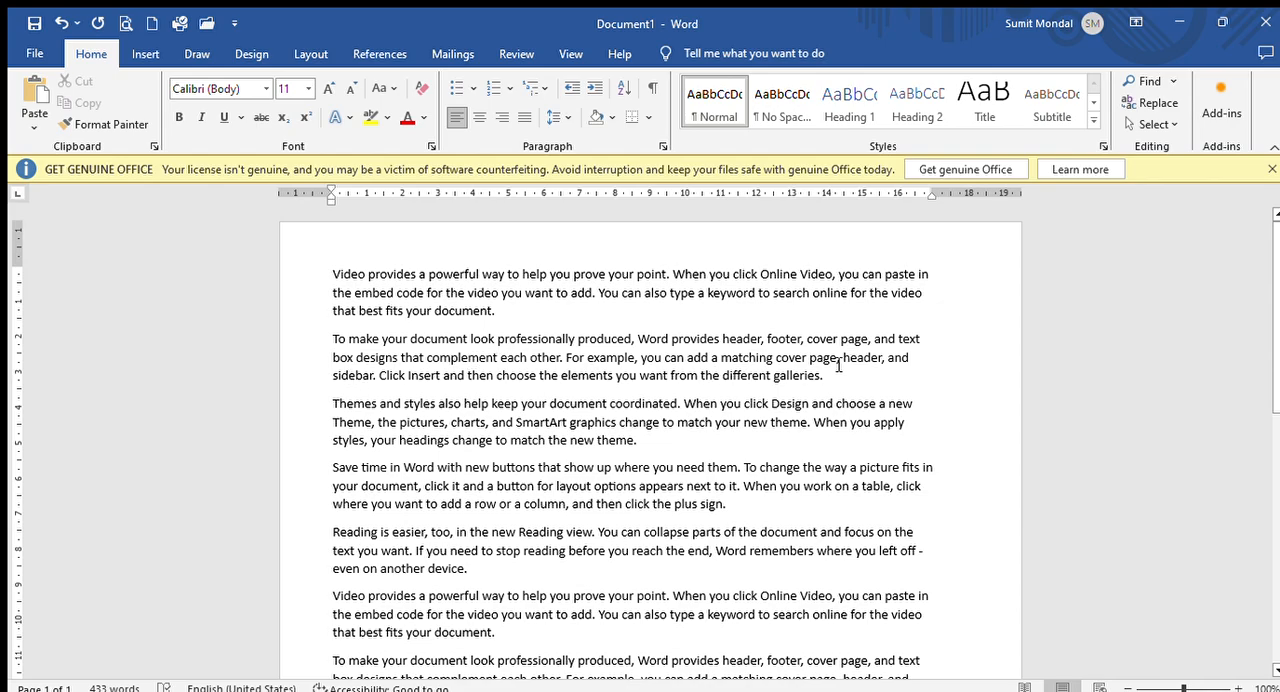
# - Highlight "header, and sidebar." in the second paragraph in bright green and remove the highlight again
pyautogui.moveTo(845, 357); pyautogui.dragTo(376, 375)
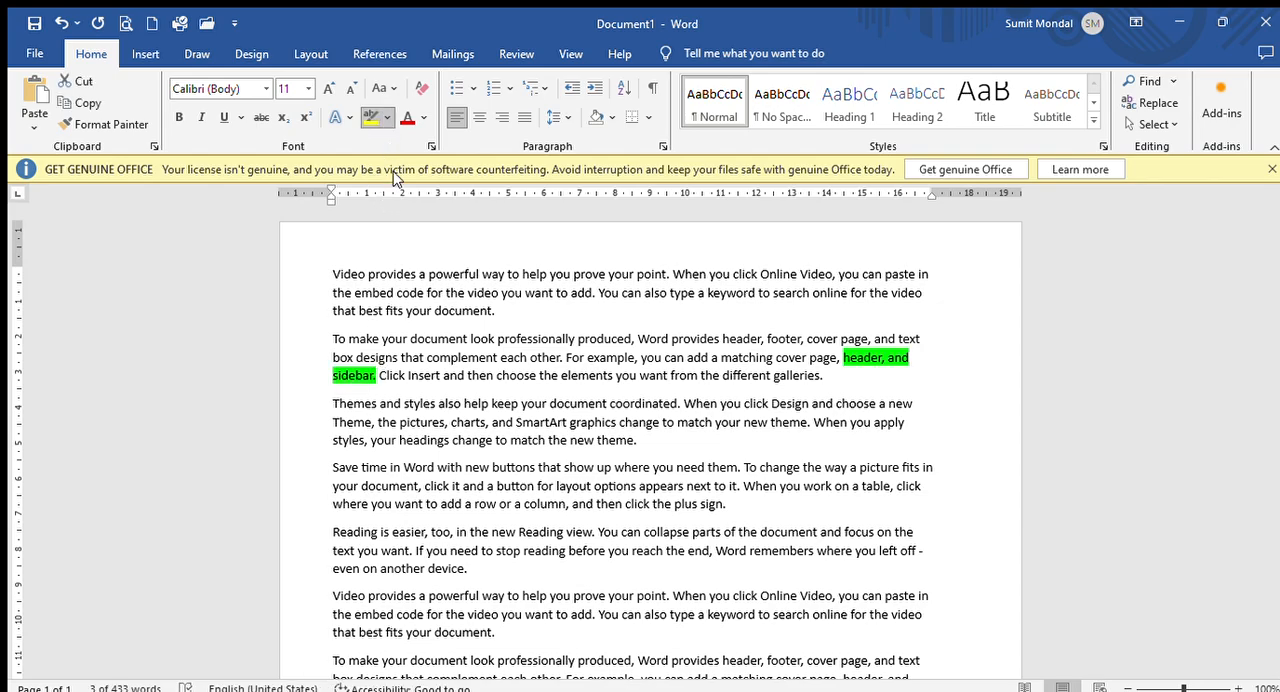
pyautogui.click(394, 176)
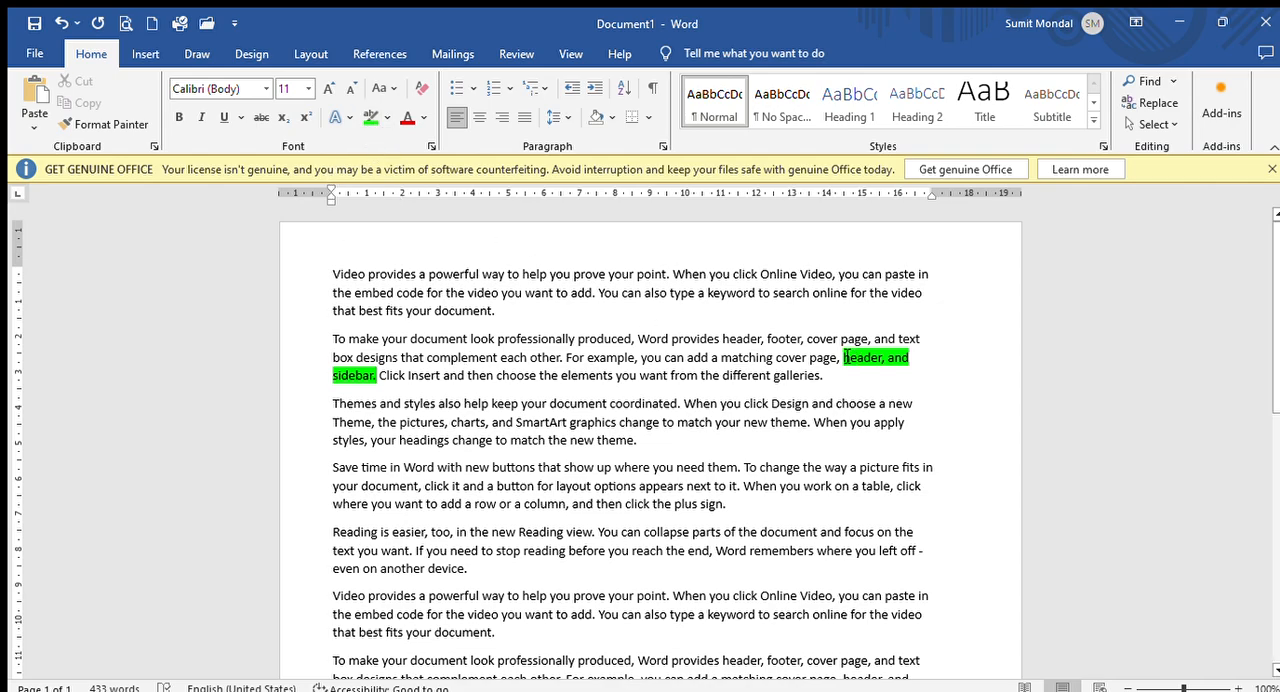
pyautogui.moveTo(845, 357); pyautogui.dragTo(378, 380)
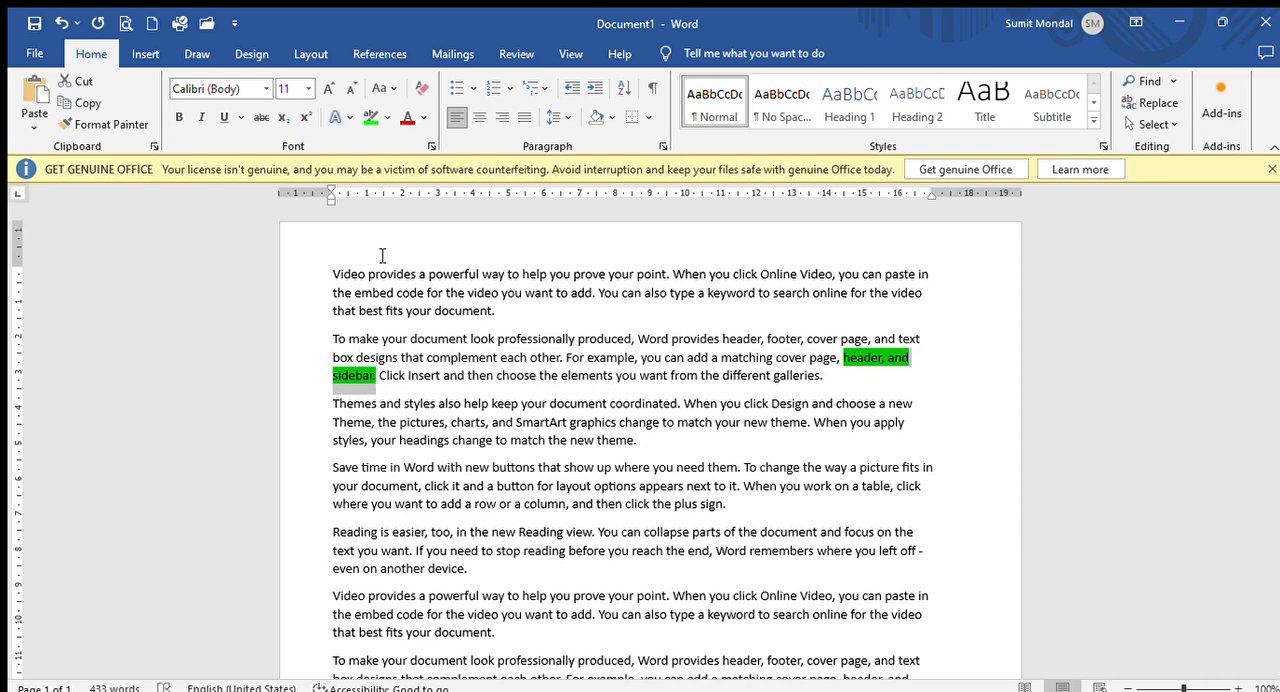
pyautogui.click(427, 267)
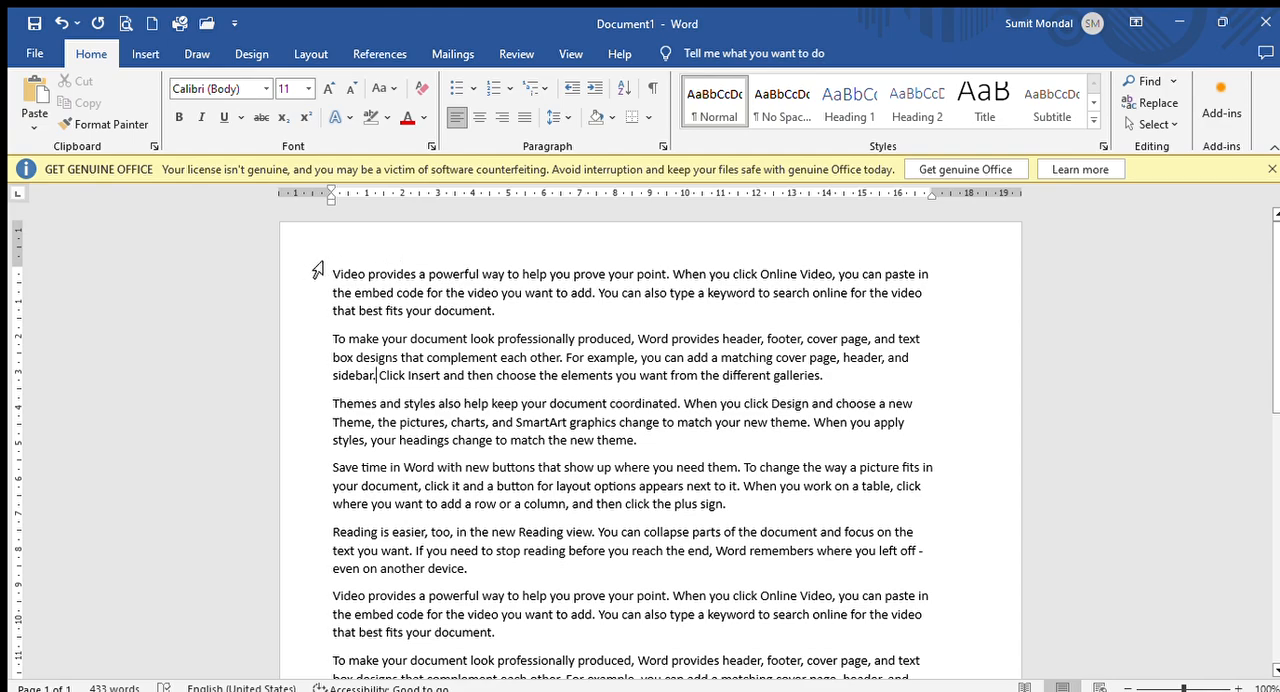
# - Color the text "complement each other. For example, you can add a matching cover" red in the second paragraph
pyautogui.moveTo(497, 365); pyautogui.dragTo(808, 364)
pyautogui.click(413, 112)
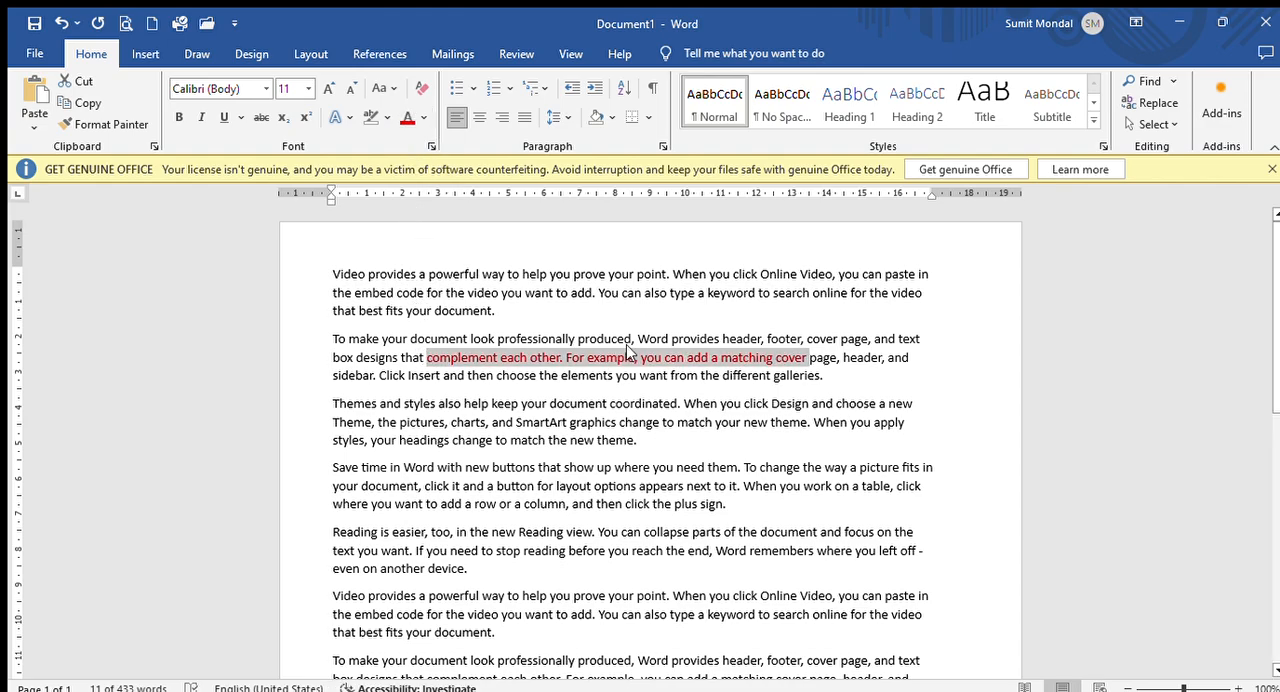
pyautogui.click(549, 340)
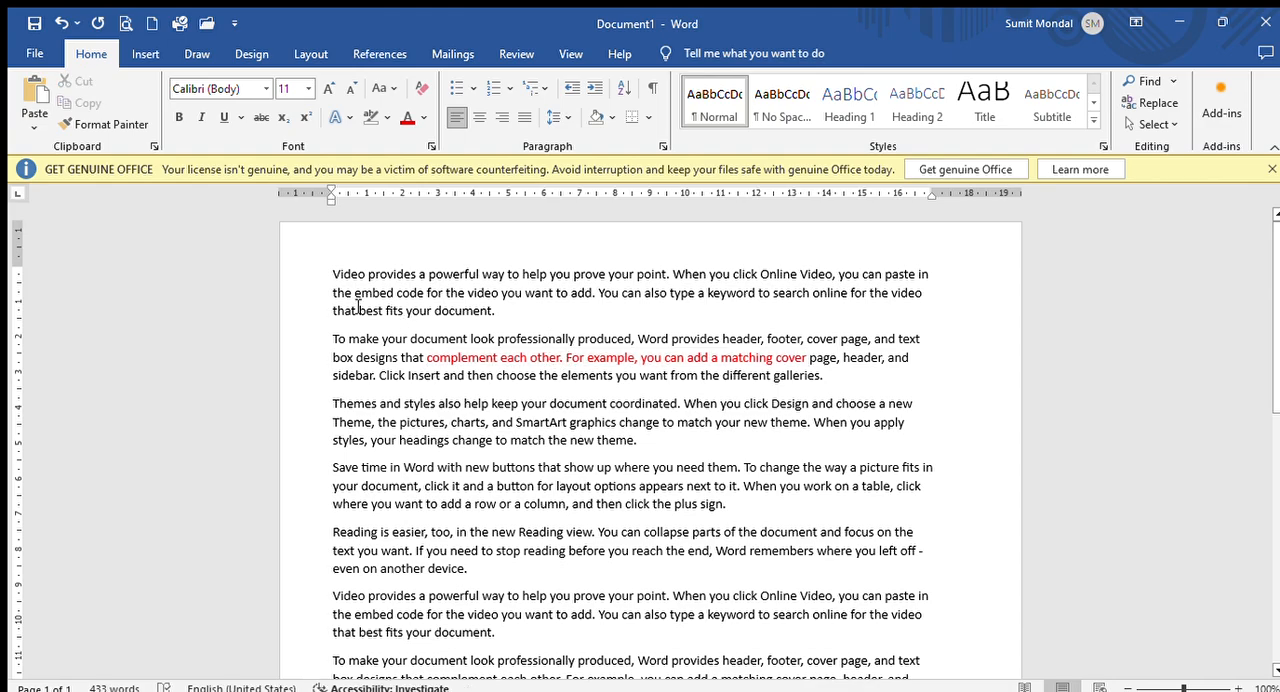
# - Set "Video provides a powerful way to" in the first paragraph to size 14 and a different sans-serif font
pyautogui.moveTo(333, 274); pyautogui.dragTo(521, 276)
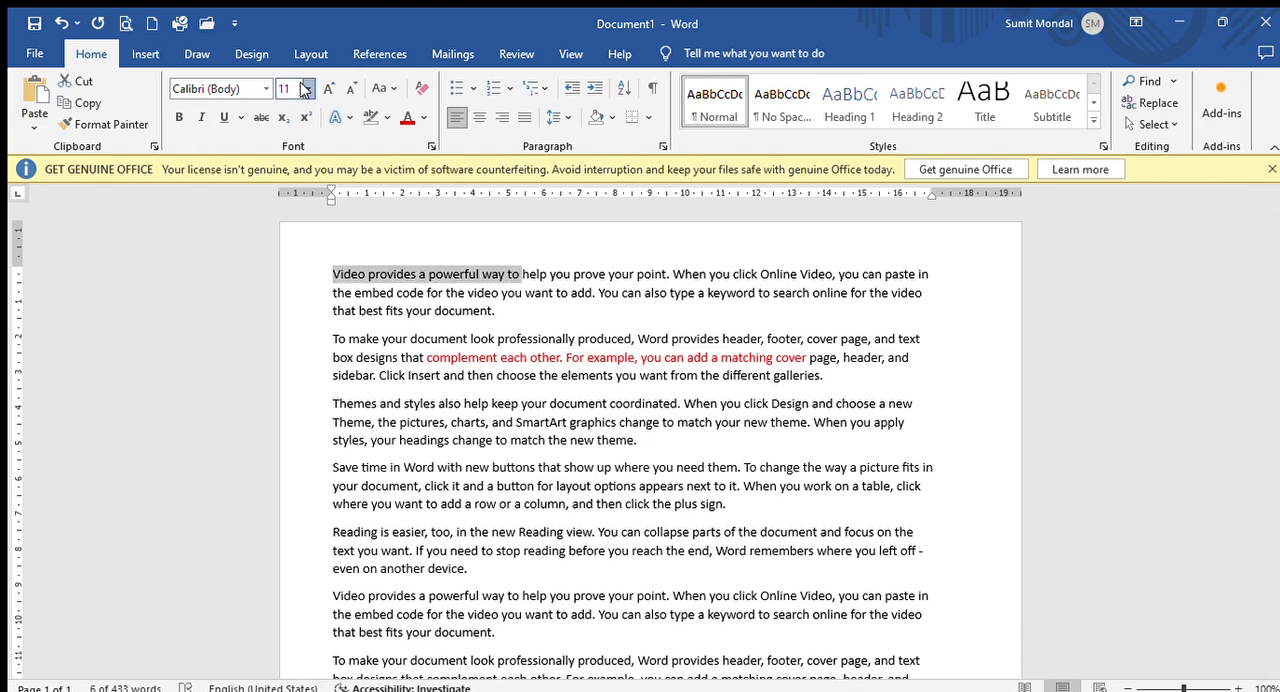
pyautogui.click(326, 85)
pyautogui.click(326, 85)
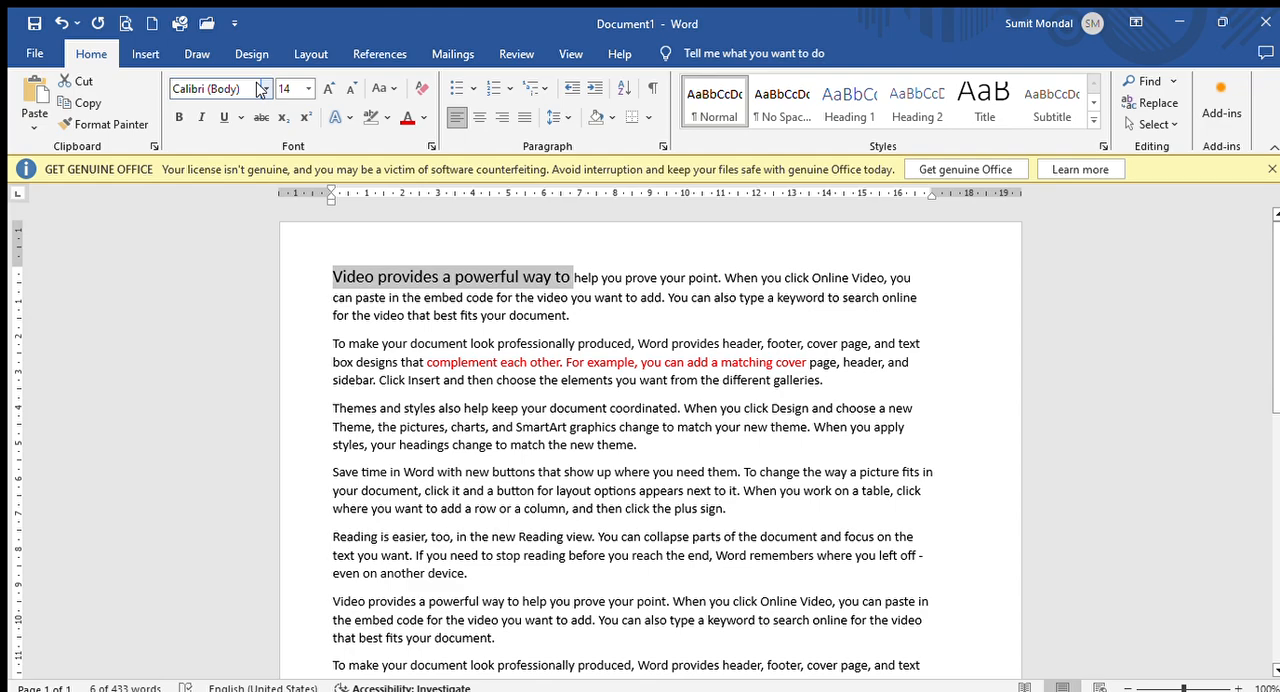
pyautogui.click(265, 89)
pyautogui.click(238, 299)
pyautogui.click(605, 318)
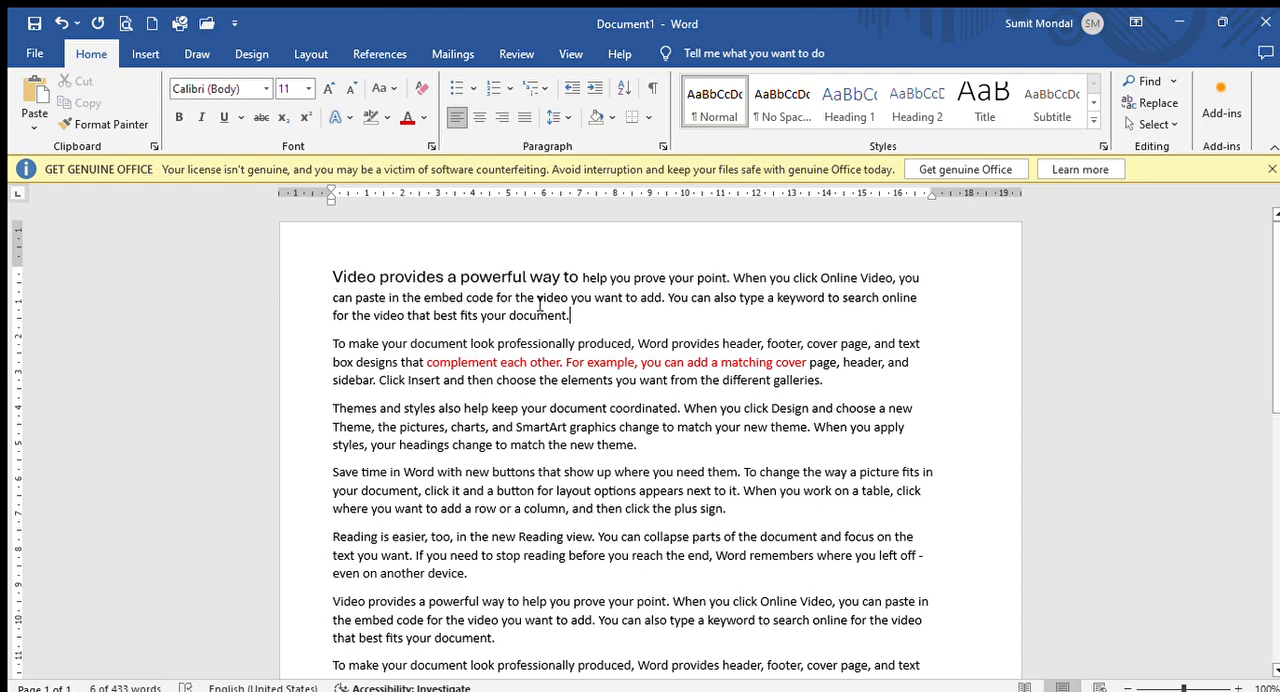
# - In the third paragraph, bold "Themes and styles also help keep your document" and italicize from "Theme, the pictures" to "your headings change to"
pyautogui.moveTo(334, 410); pyautogui.dragTo(608, 410)
pyautogui.click(180, 118)
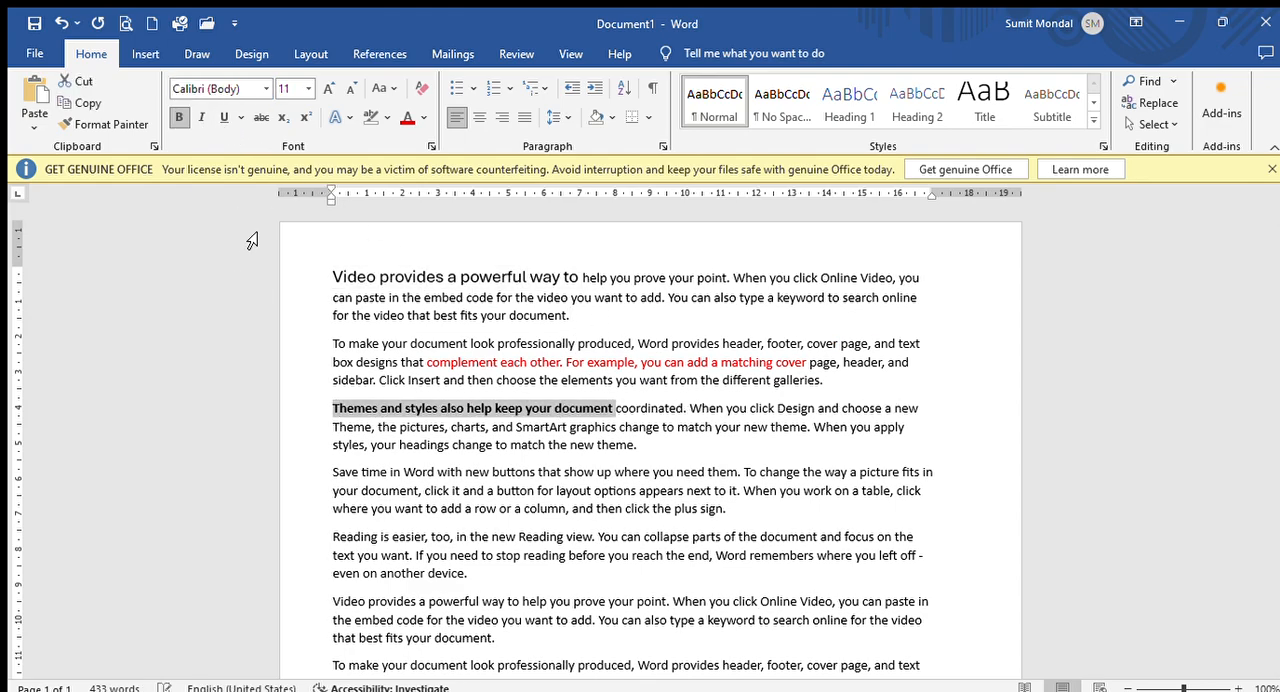
pyautogui.moveTo(334, 428); pyautogui.dragTo(508, 446)
pyautogui.click(201, 117)
pyautogui.click(552, 490)
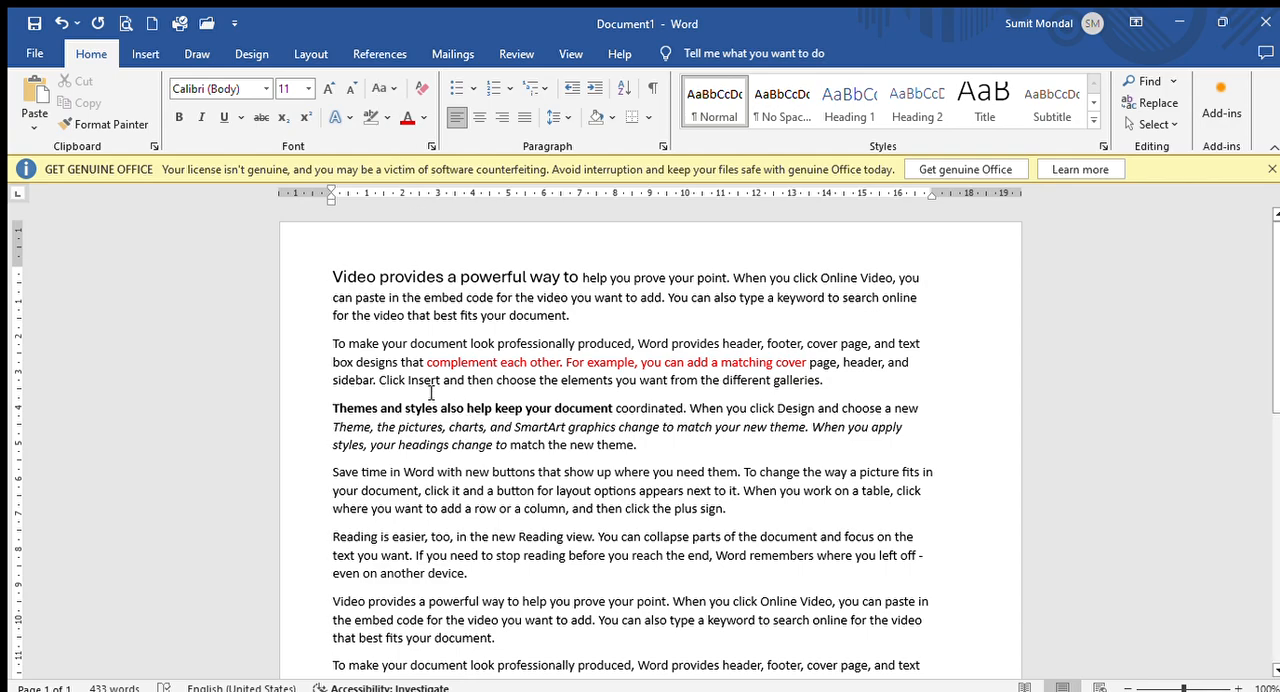
# - Change the case of the first paragraph to lowercase and finally to uppercase
pyautogui.moveTo(333, 287); pyautogui.dragTo(571, 316)
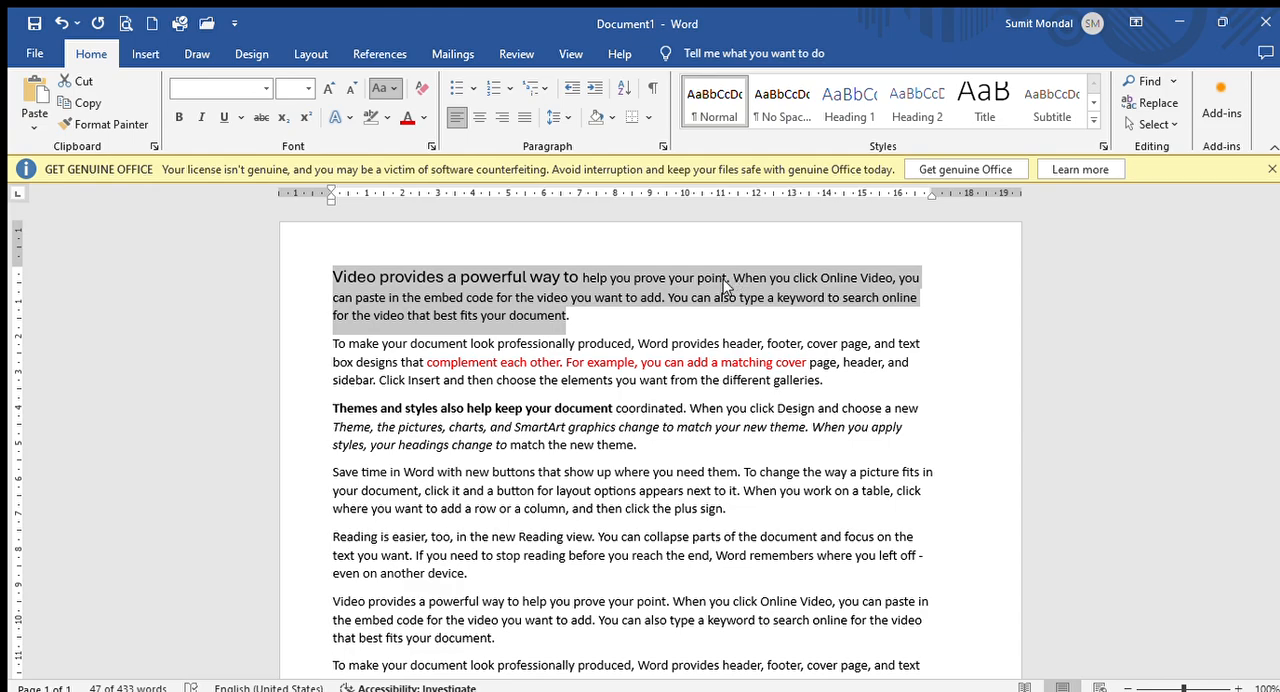
pyautogui.click(422, 135)
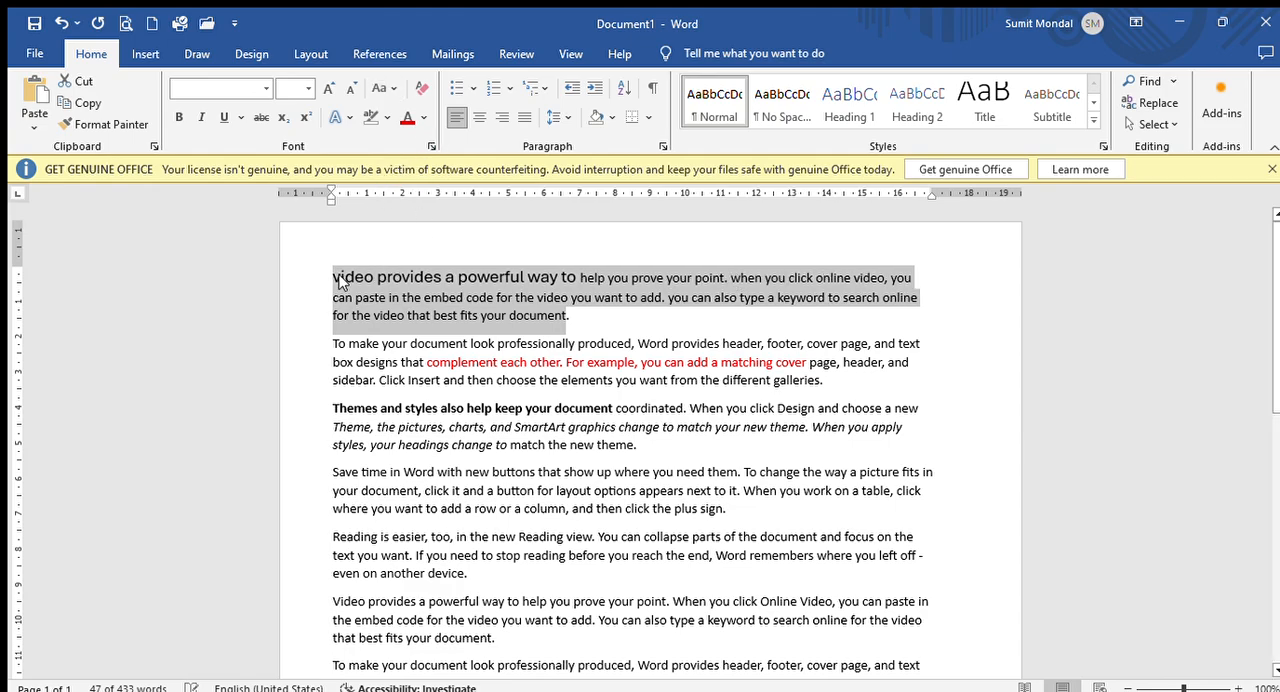
pyautogui.click(384, 90)
pyautogui.click(403, 156)
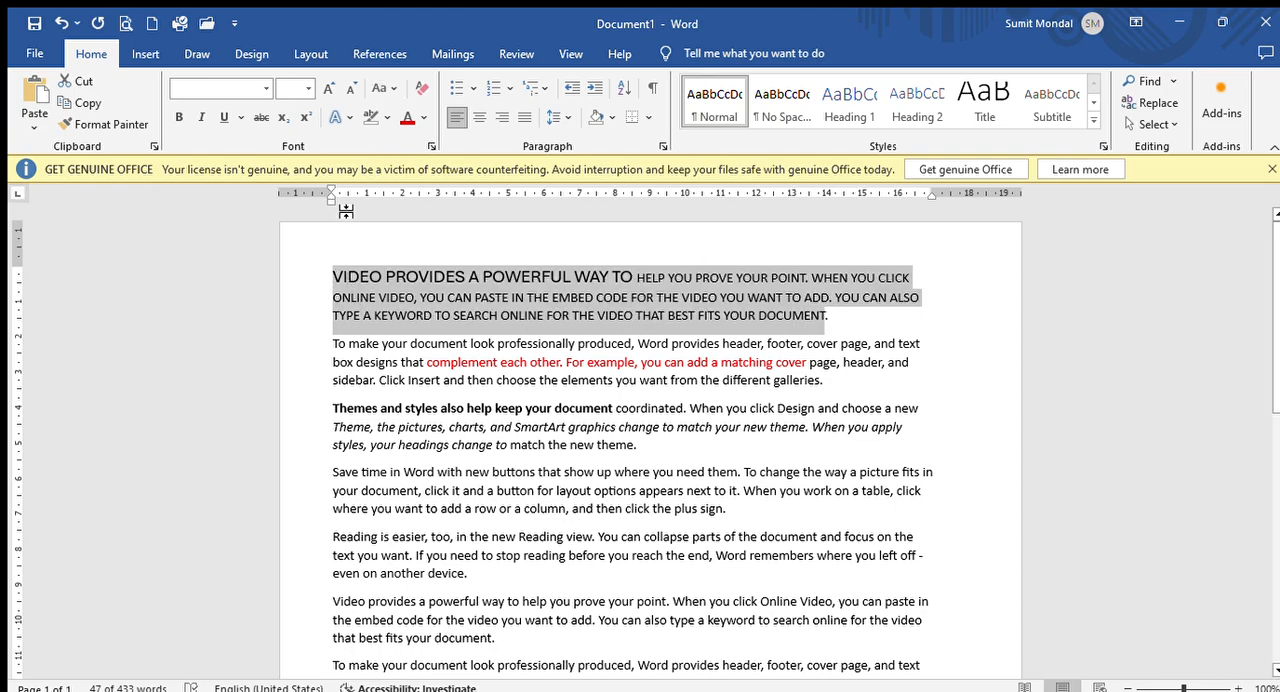
# - Change the case of the first paragraph to capitalize each word and finally to toggle case
pyautogui.click(384, 90)
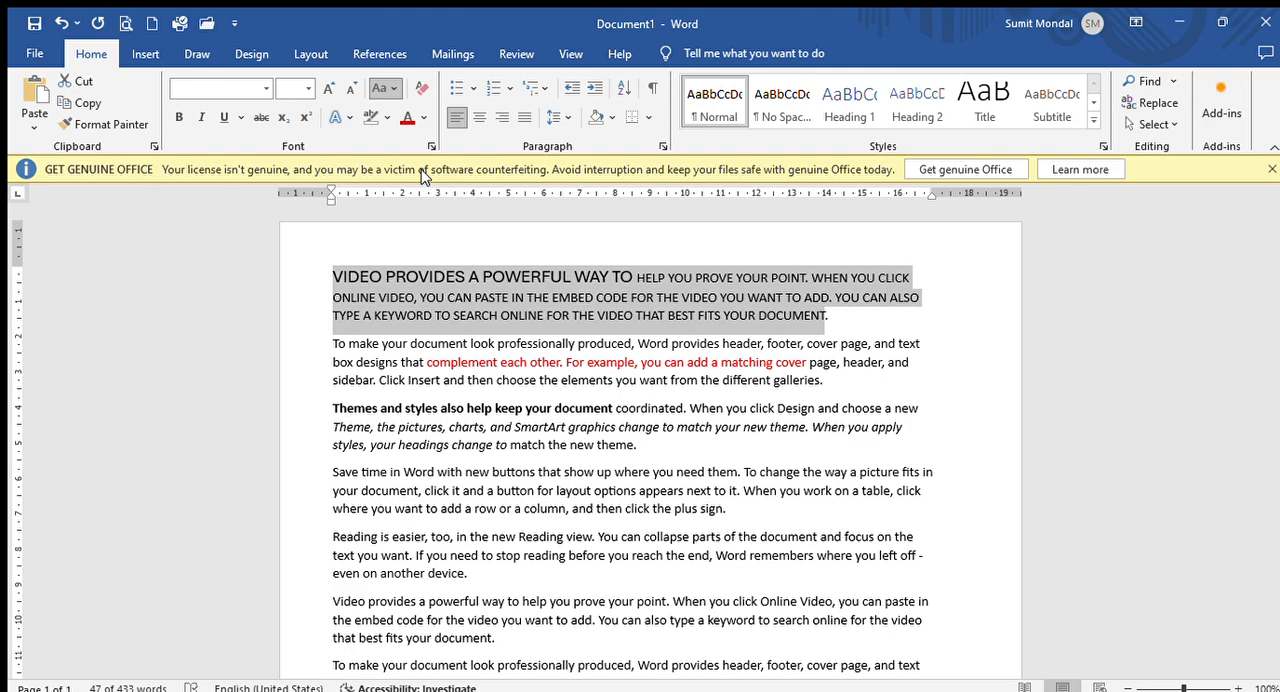
pyautogui.click(421, 176)
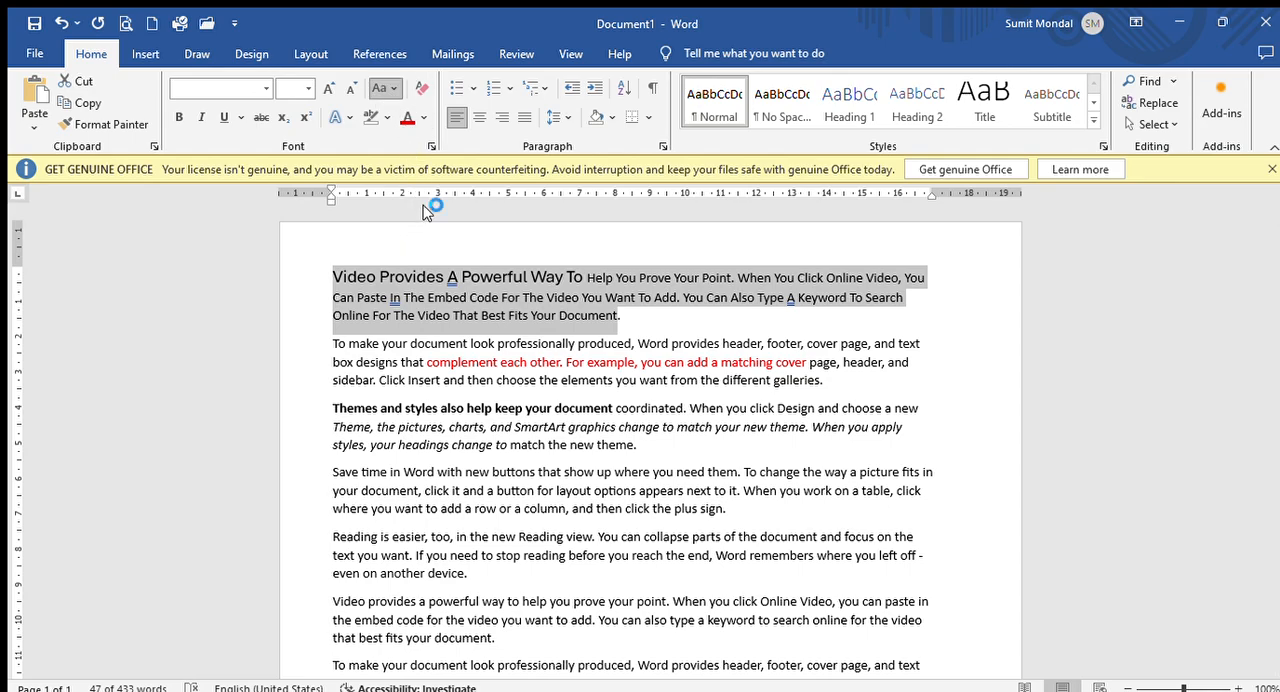
pyautogui.click(427, 205)
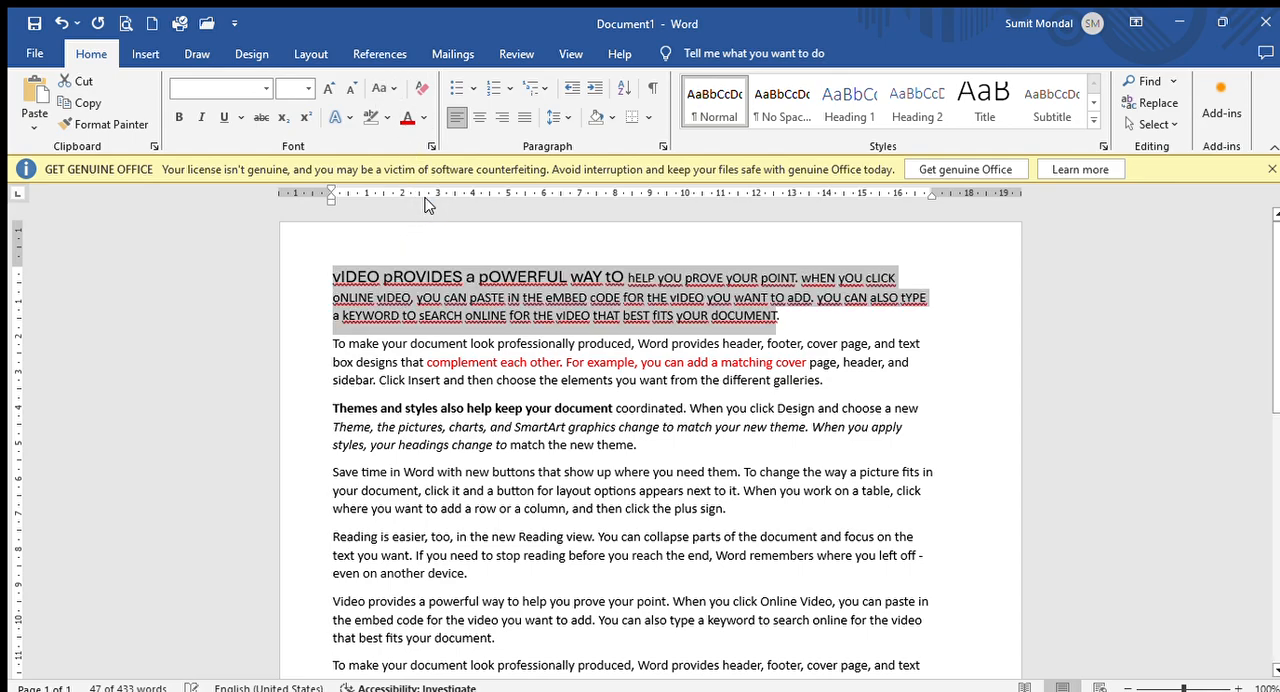
# - Clear all formatting from the first word and the first six paragraphs, then change those paragraphs to sentence case
pyautogui.click(336, 281)
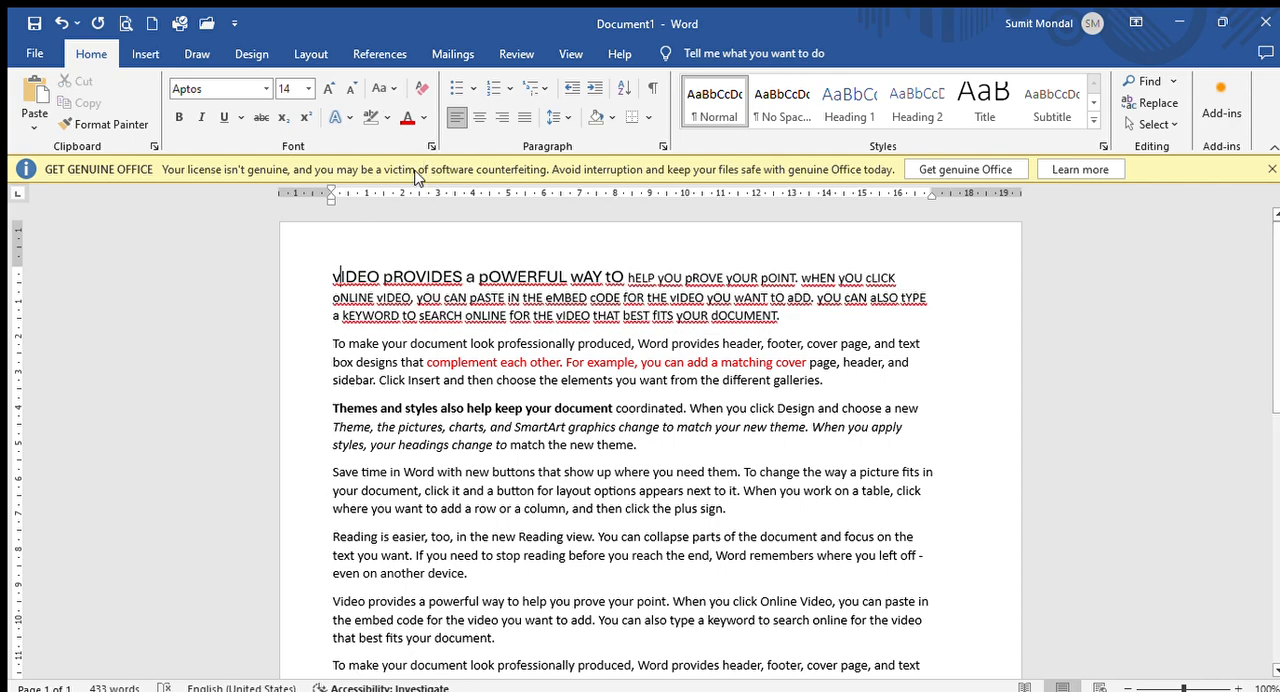
pyautogui.click(420, 88)
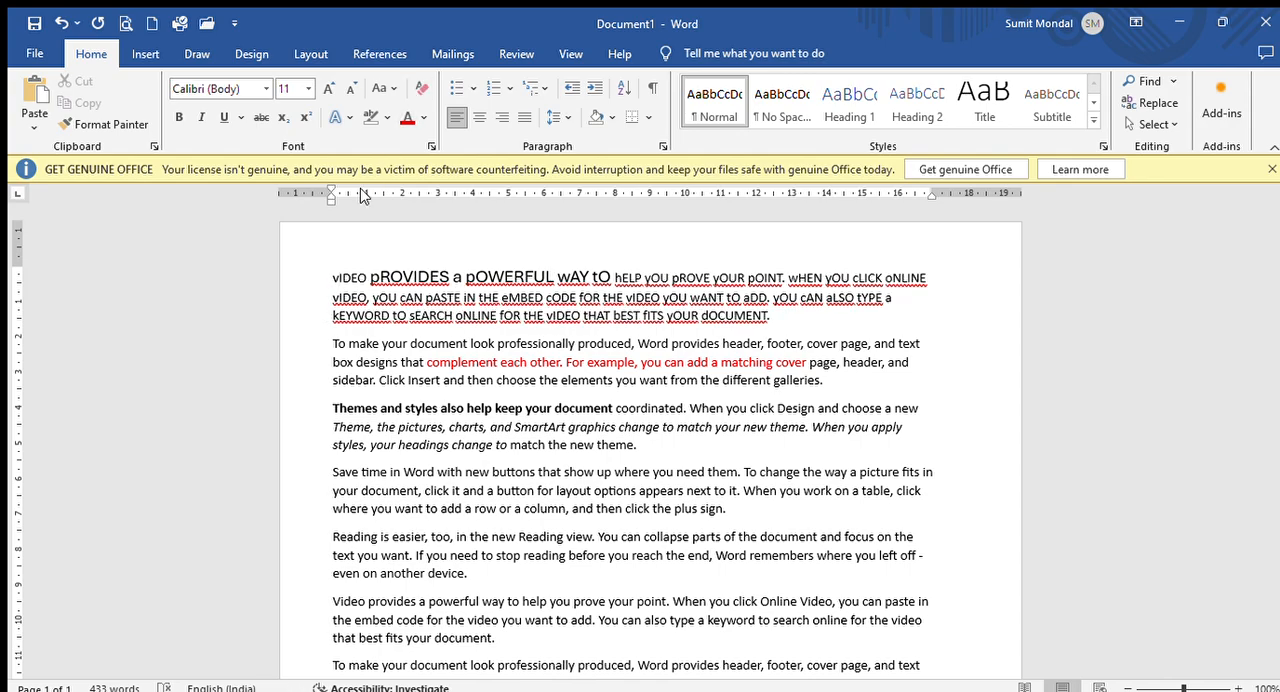
pyautogui.moveTo(336, 252); pyautogui.dragTo(722, 635)
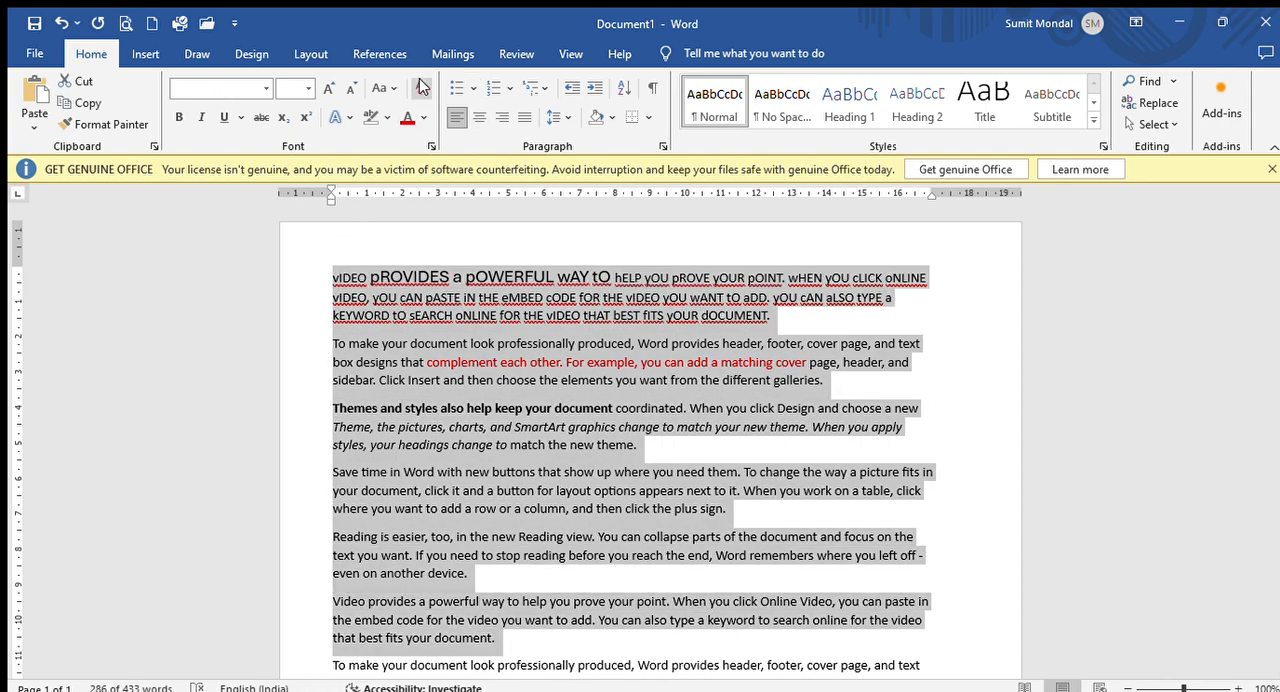
pyautogui.click(421, 88)
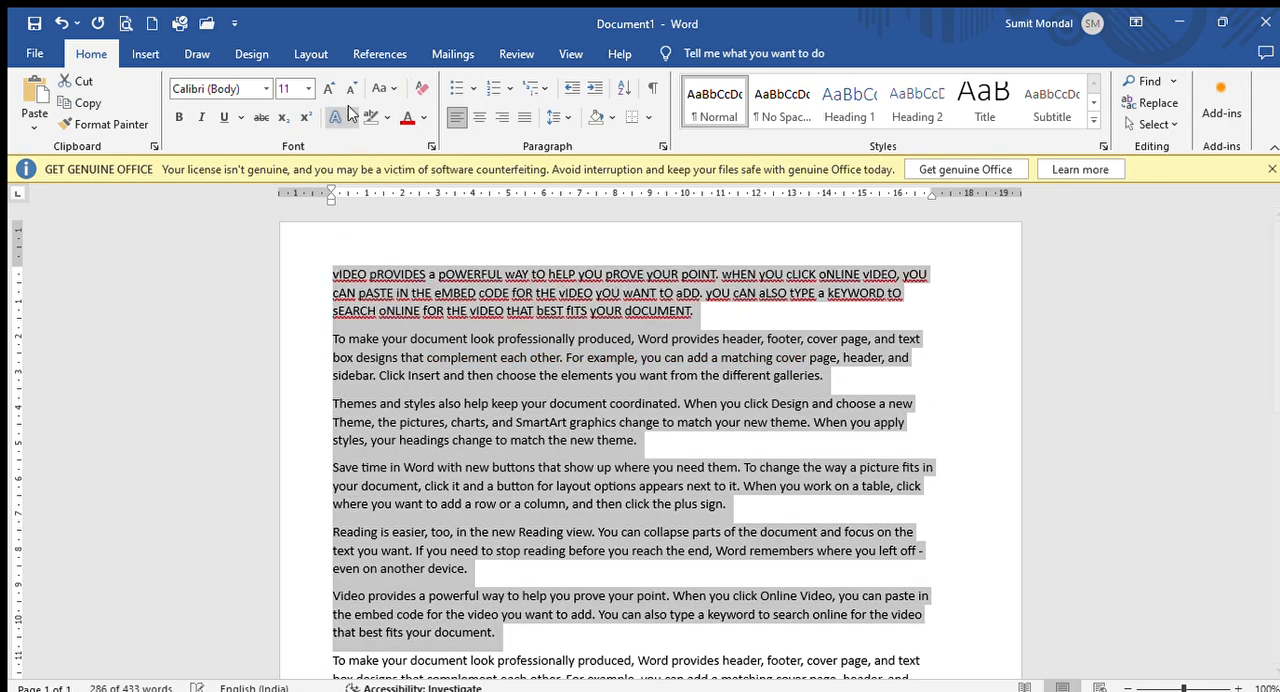
pyautogui.click(408, 122)
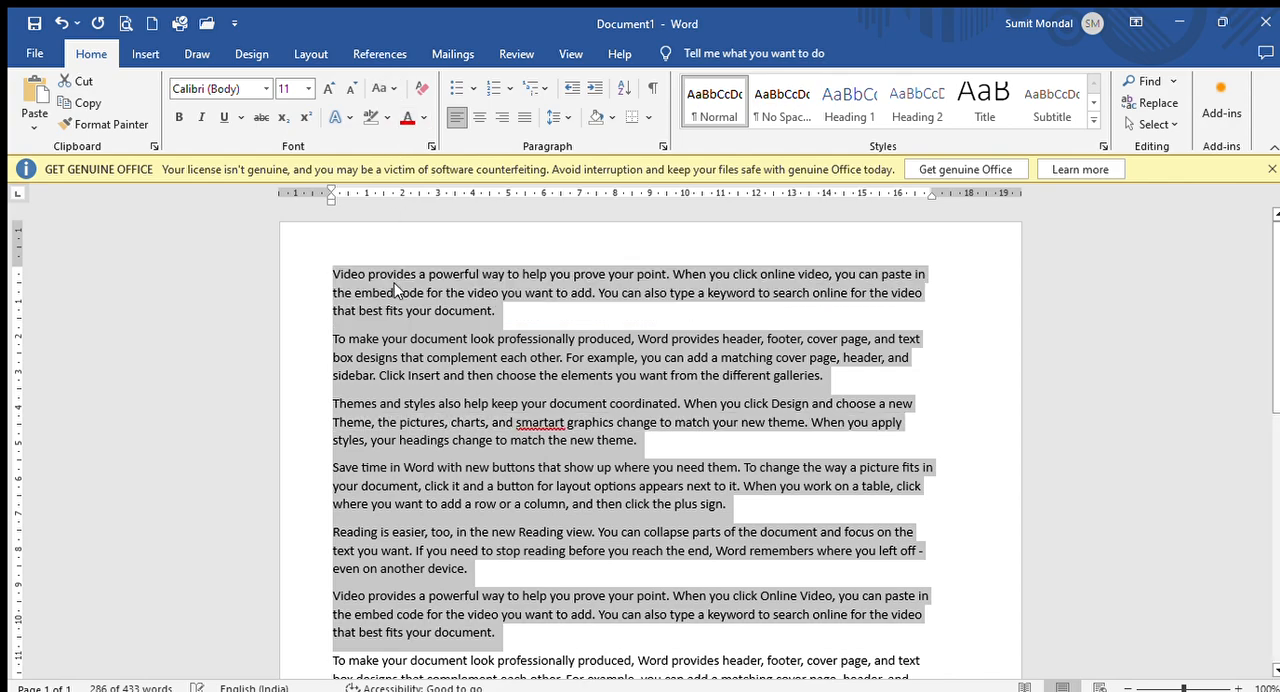
pyautogui.click(431, 232)
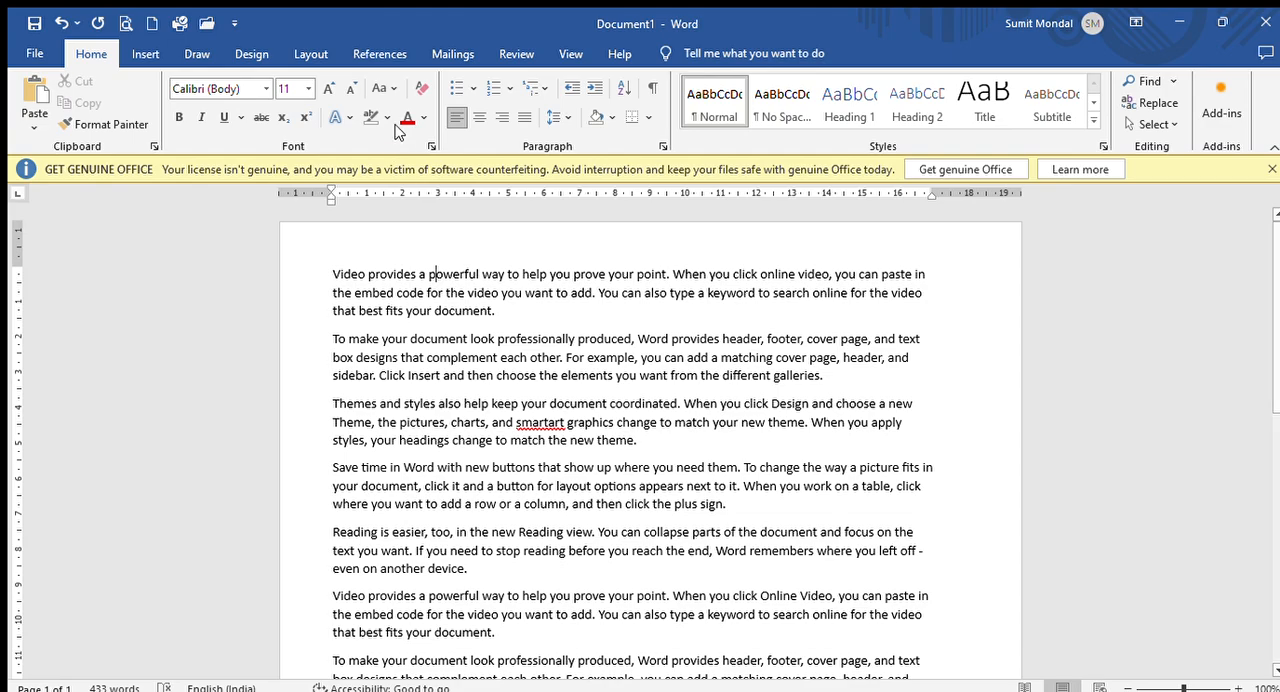
# - Delete all of the sample text from the document
pyautogui.click(336, 274)
pyautogui.moveTo(336, 274); pyautogui.dragTo(516, 551)
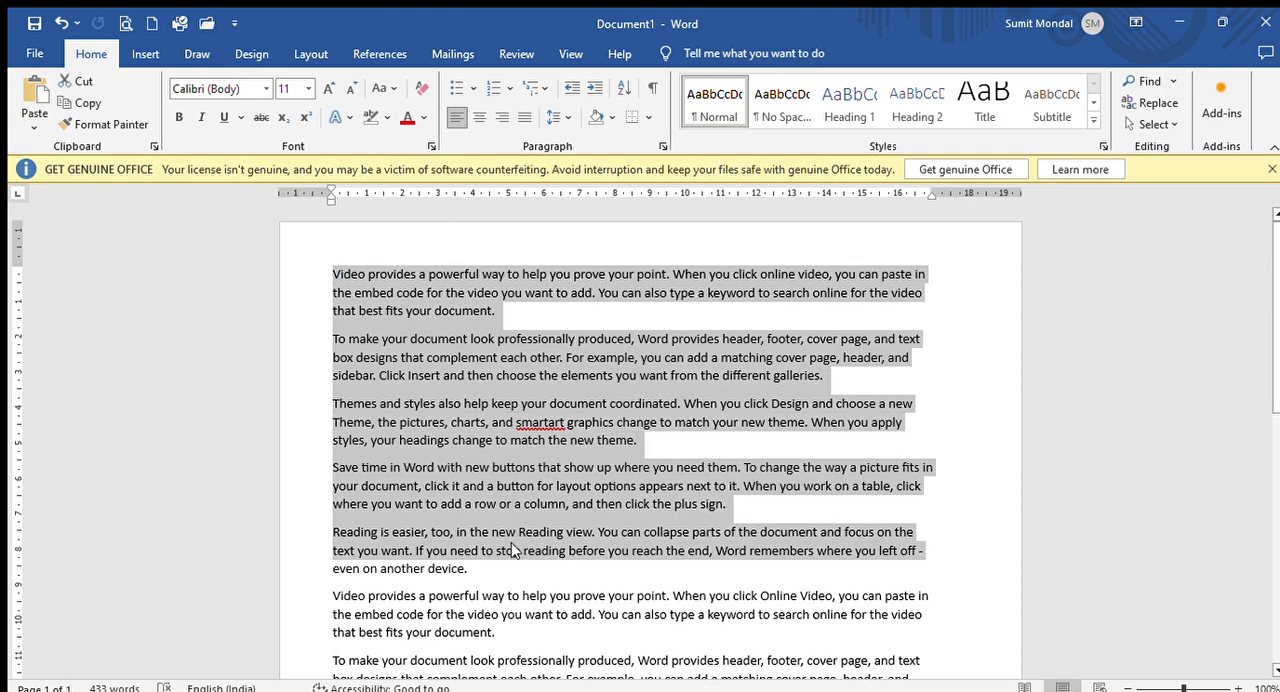
pyautogui.hotkey('ctrl', 'a')
pyautogui.press('Delete')
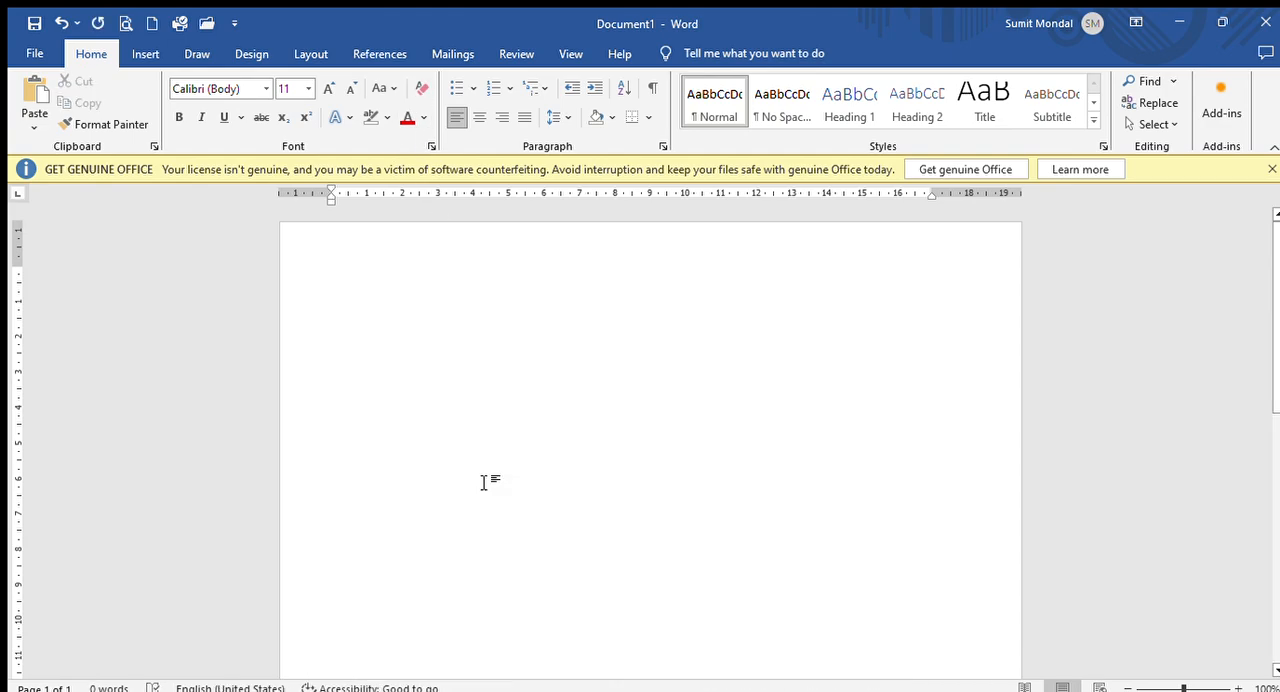
# - Enter the heading "WORLD TECHNOLOGY INSTITUTE" on the first line of the blank document
pyautogui.write('WORL')
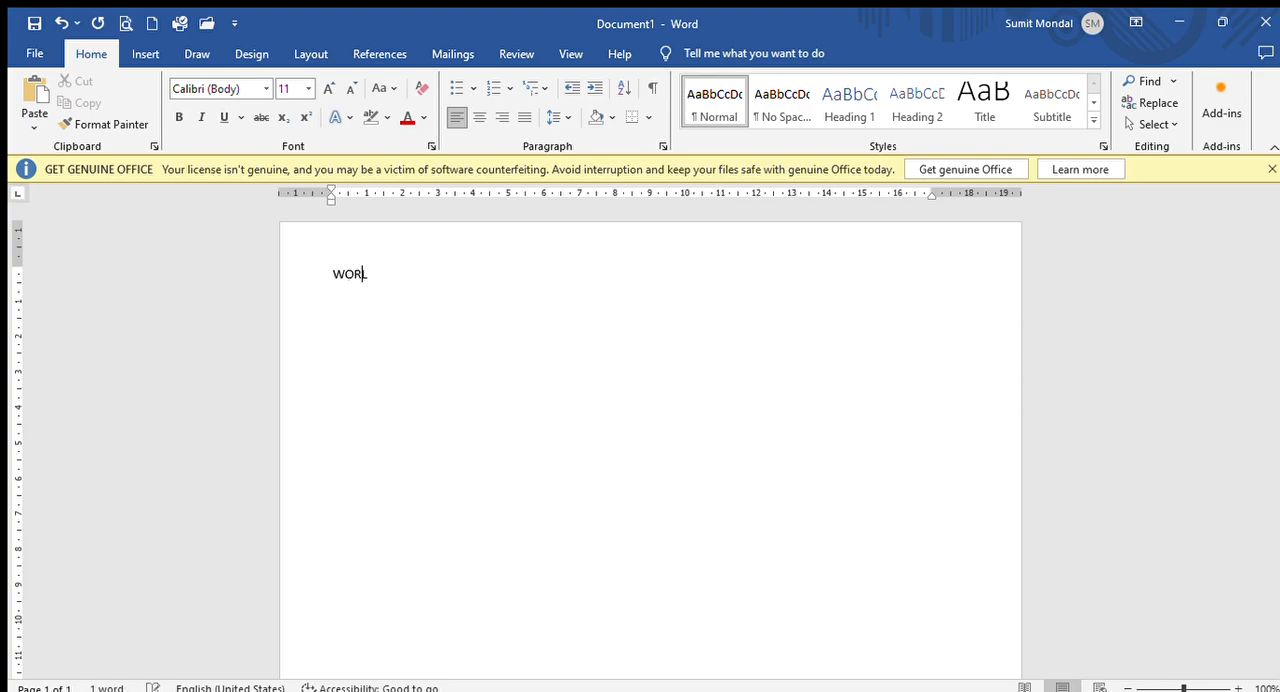
pyautogui.write('D TECHNOLOGY INST')
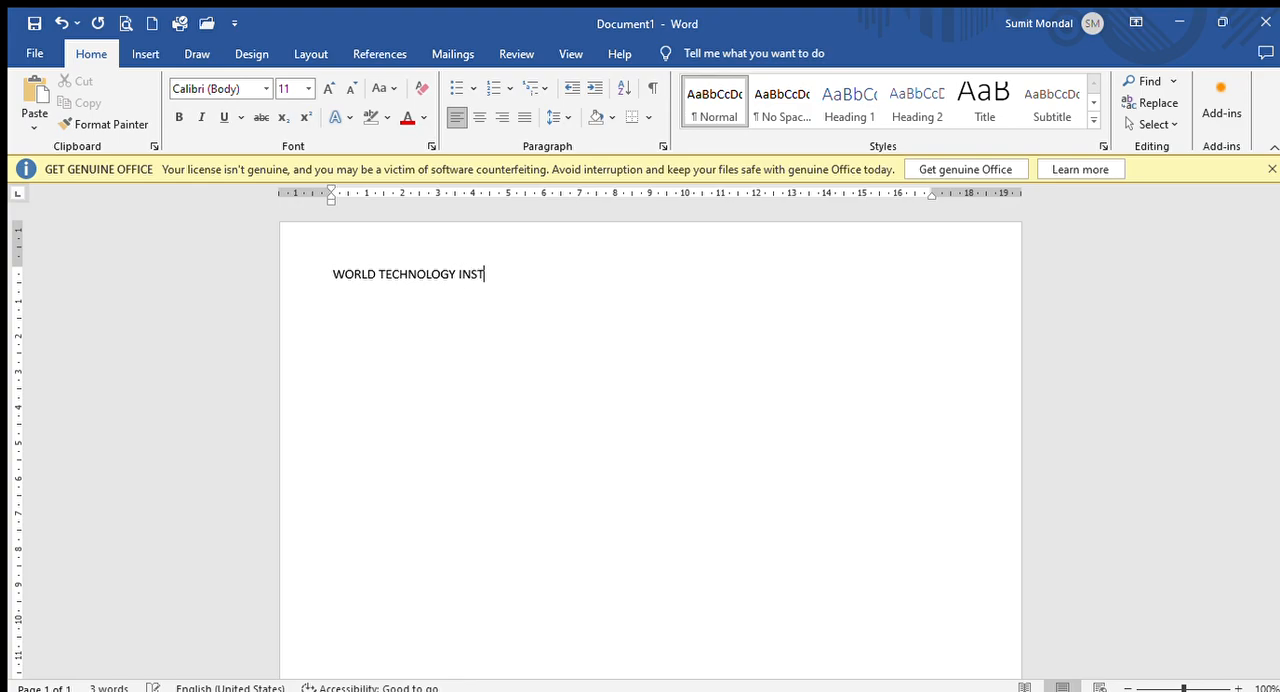
pyautogui.write('ITUTE')
# - Align the heading "WORLD TECHNOLOGY INSTITUTE" left, then center, and finally right
pyautogui.click(457, 117)
pyautogui.moveTo(336, 275); pyautogui.dragTo(509, 274)
pyautogui.click(478, 117)
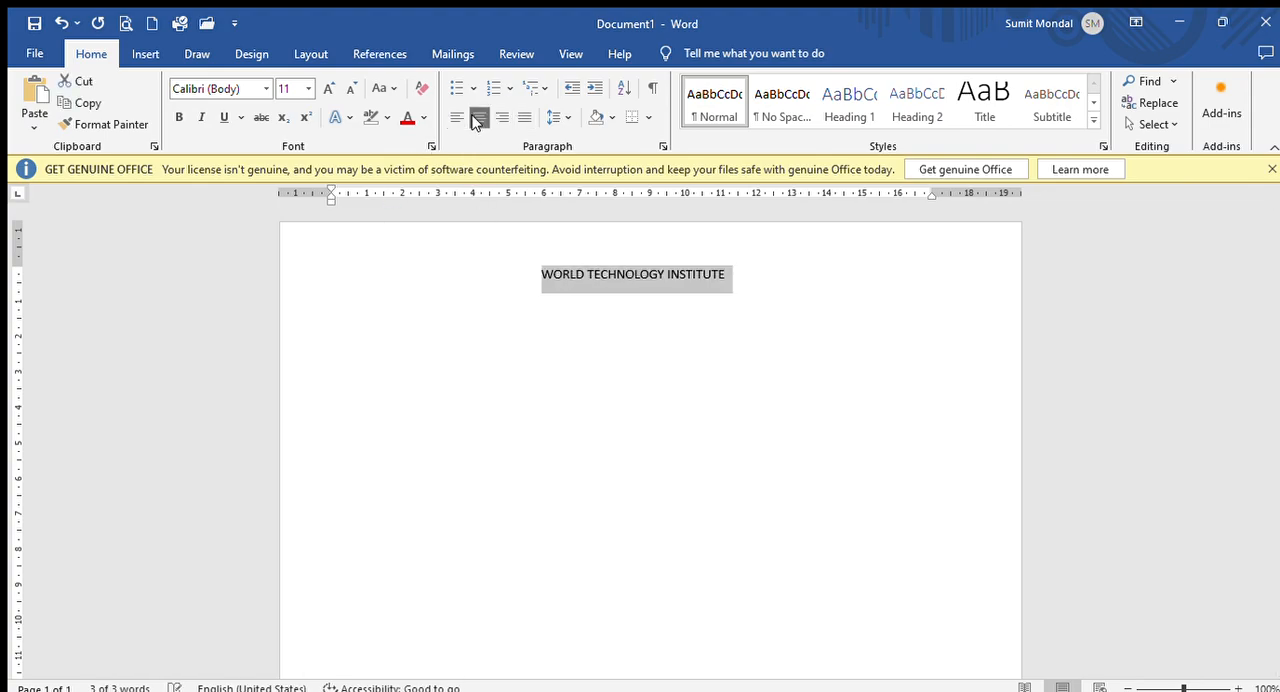
pyautogui.click(502, 117)
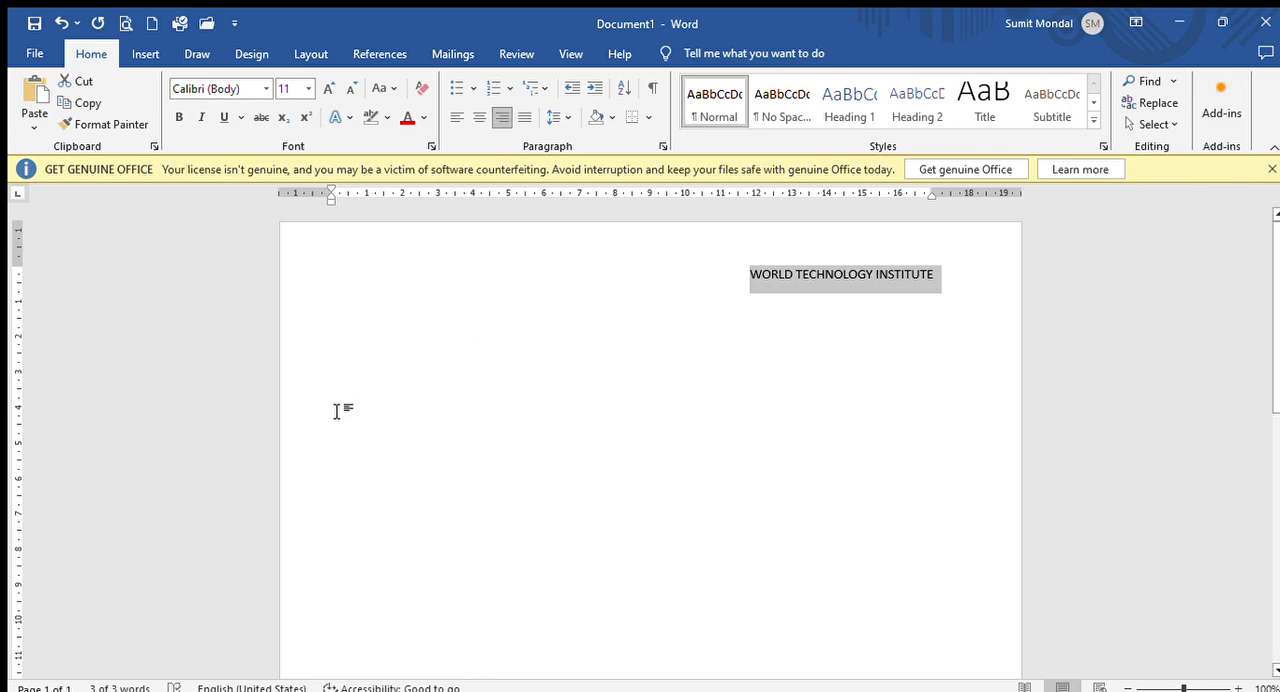
# - Generate sample paragraphs with =RAND() a few lines below the heading, starting at the left margin
pyautogui.click(358, 383)
pyautogui.doubleClick(357, 361)
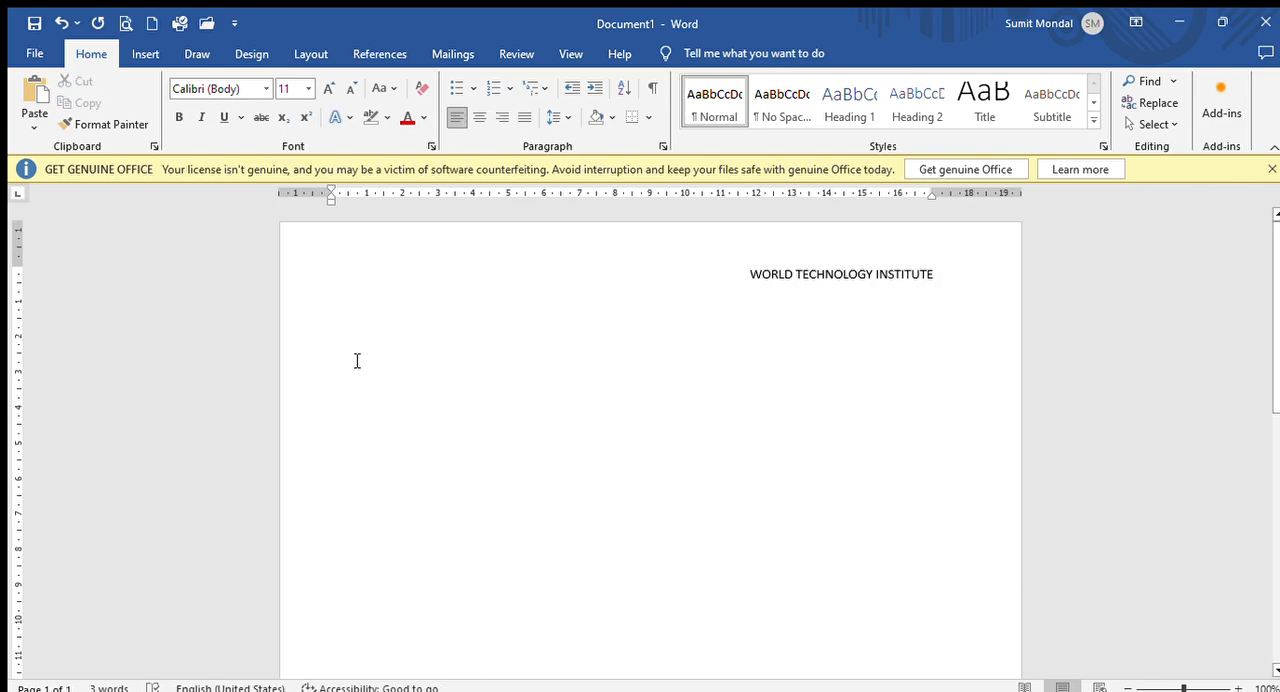
pyautogui.write('=RA')
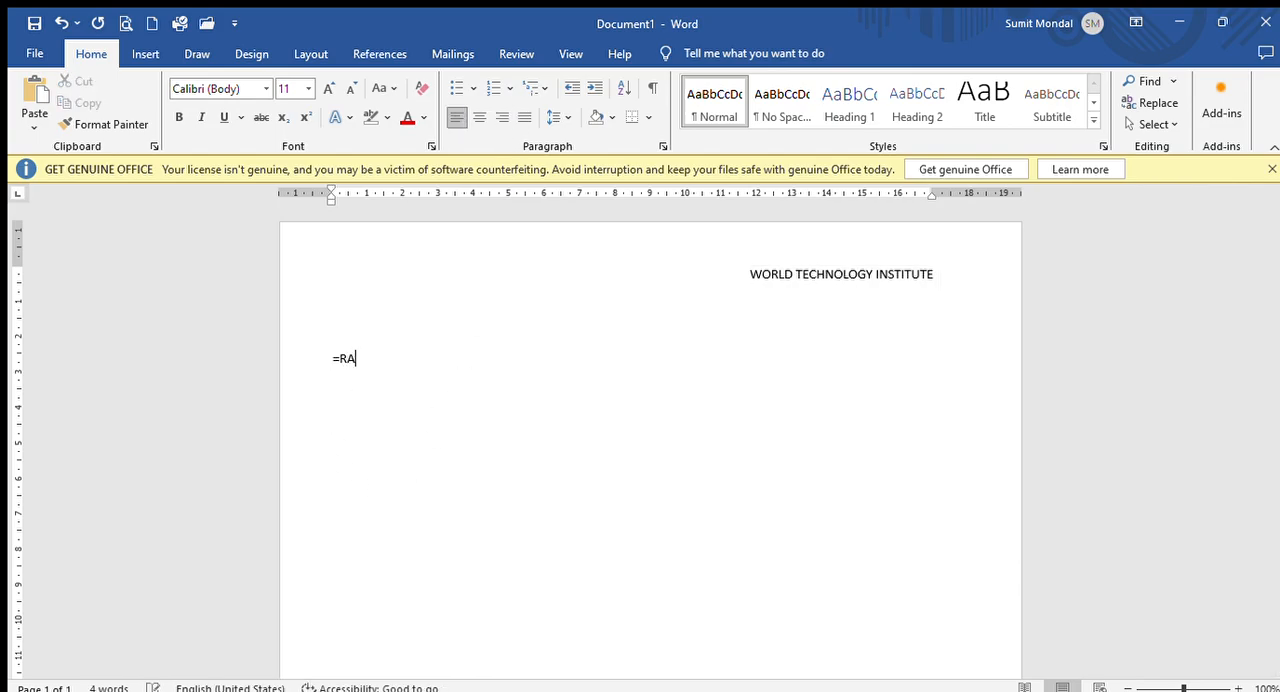
pyautogui.write('ND()')
pyautogui.press('Return')
# - Justify the generated sample paragraphs, switch the justification off once, and apply it again
pyautogui.scroll(4, 603, 247)
pyautogui.moveTo(330, 364); pyautogui.dragTo(716, 686)
pyautogui.hotkey('ctrl', 'j')
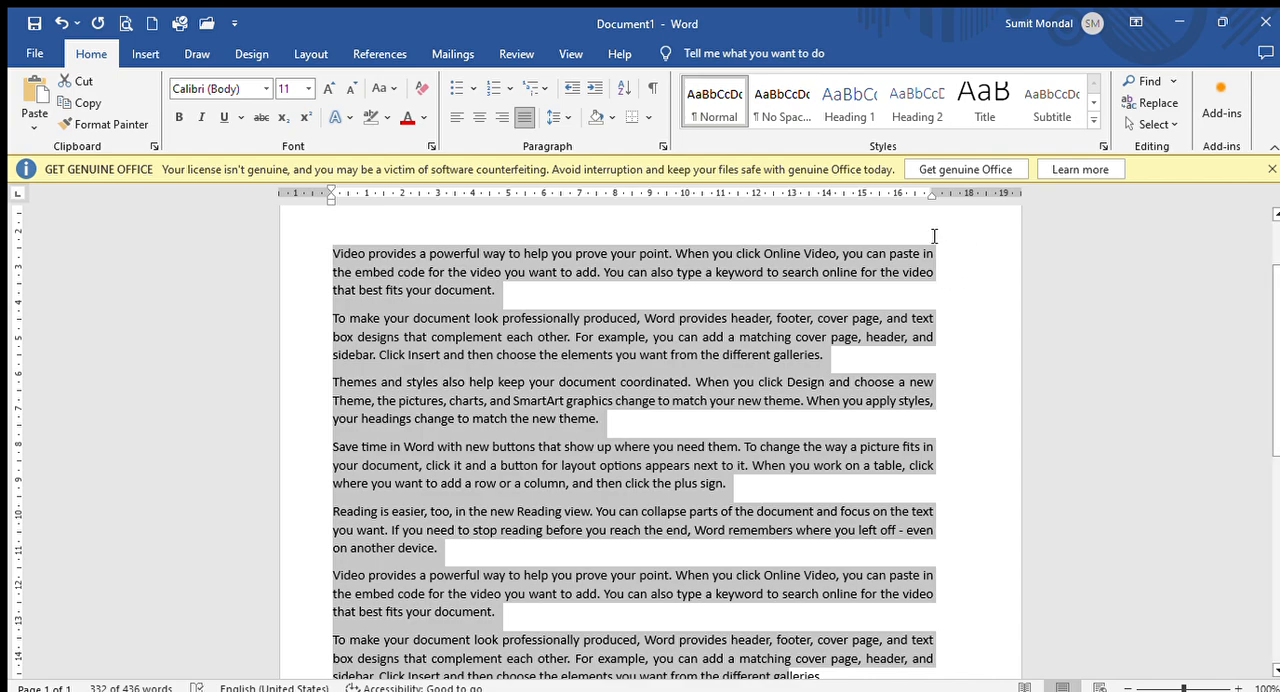
pyautogui.click(514, 112)
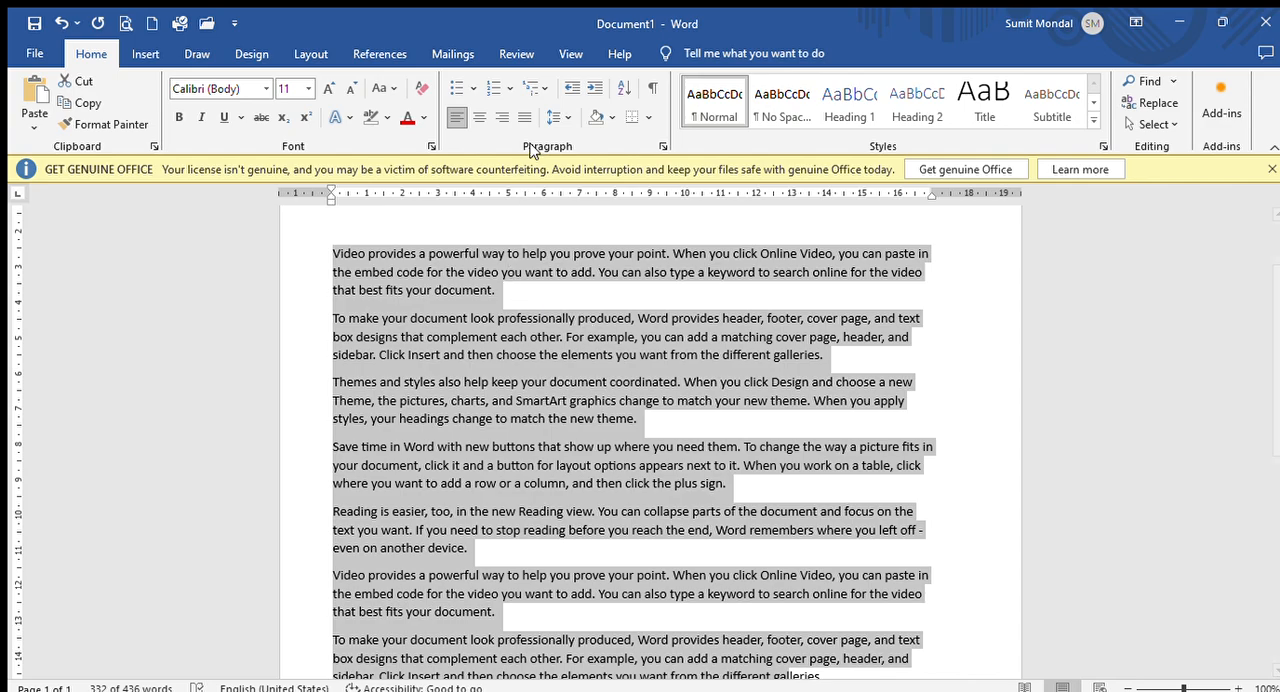
pyautogui.click(523, 117)
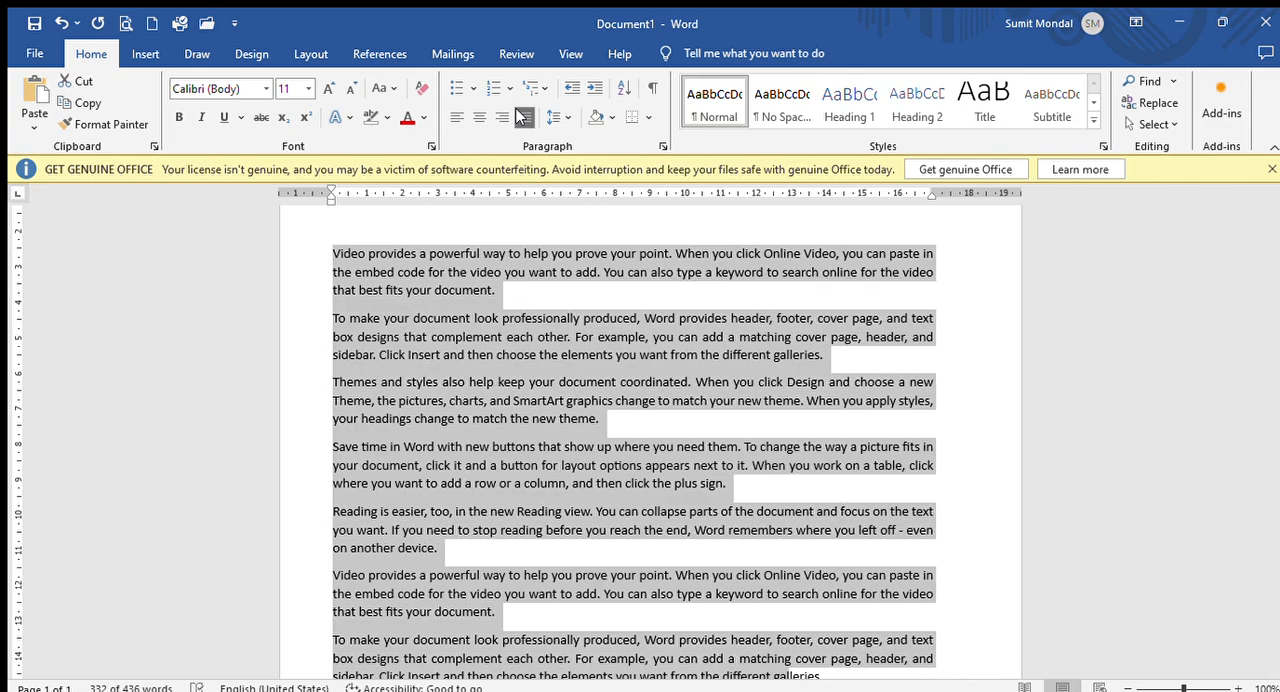
# - Center the heading "WORLD TECHNOLOGY INSTITUTE" above the sample paragraphs
pyautogui.scroll(2, 748, 390)
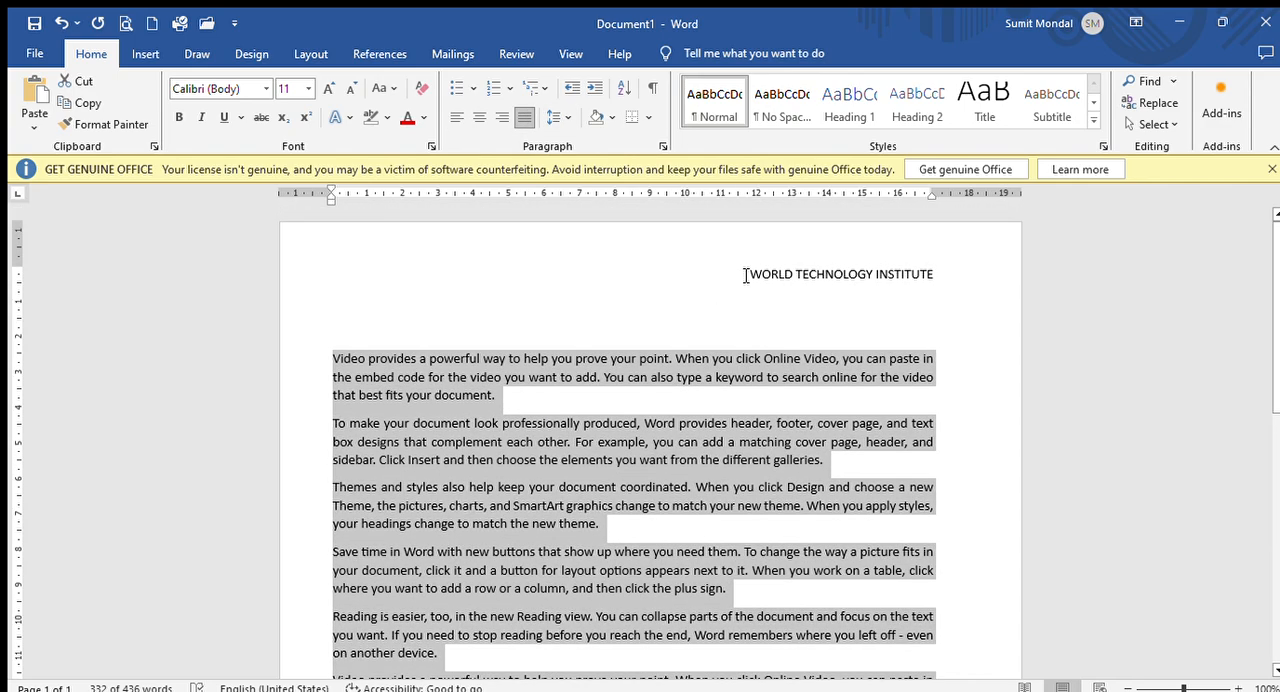
pyautogui.click(745, 275)
pyautogui.click(479, 117)
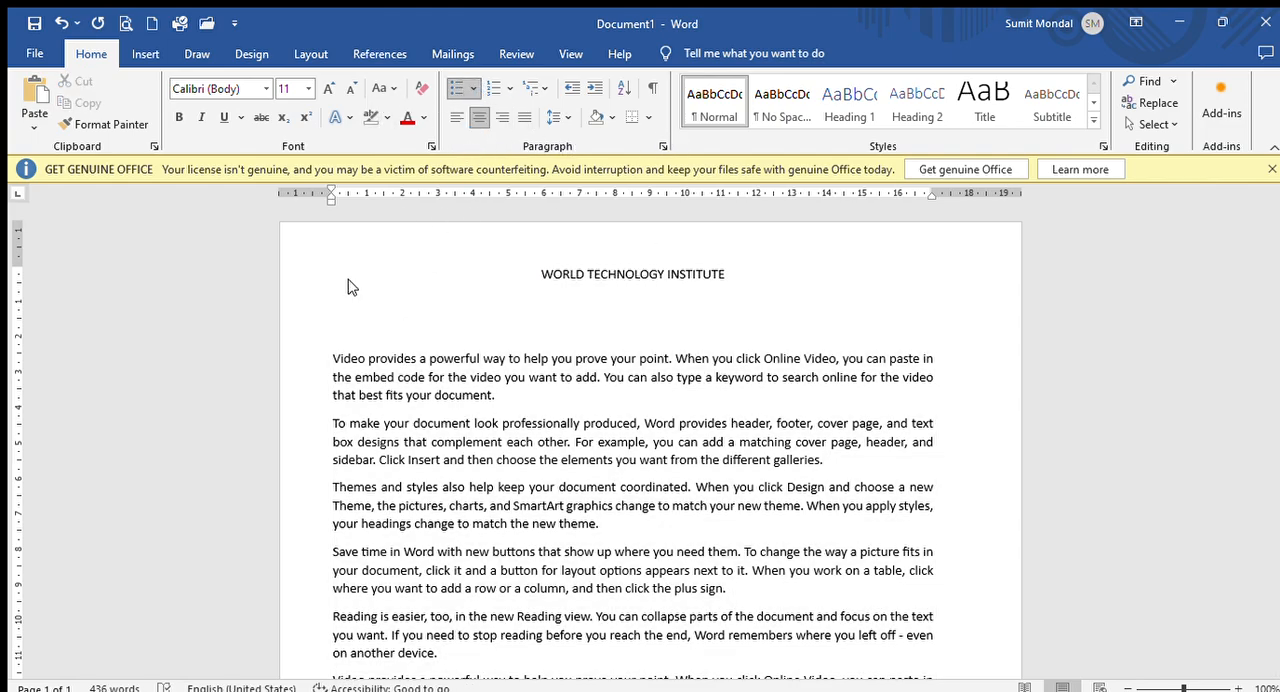
# - Bullet the first sample paragraph, change its symbol to the four-diamond bullet, and apply that bullet to the first four paragraphs
pyautogui.click(331, 362)
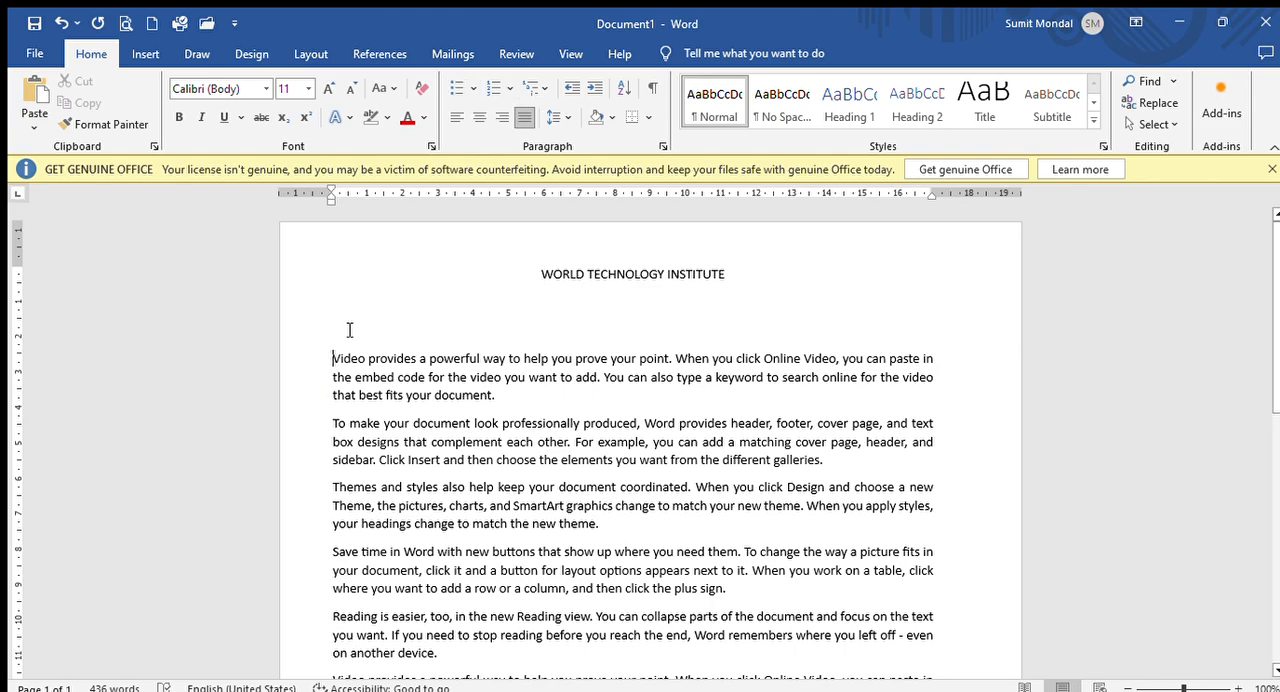
pyautogui.click(460, 90)
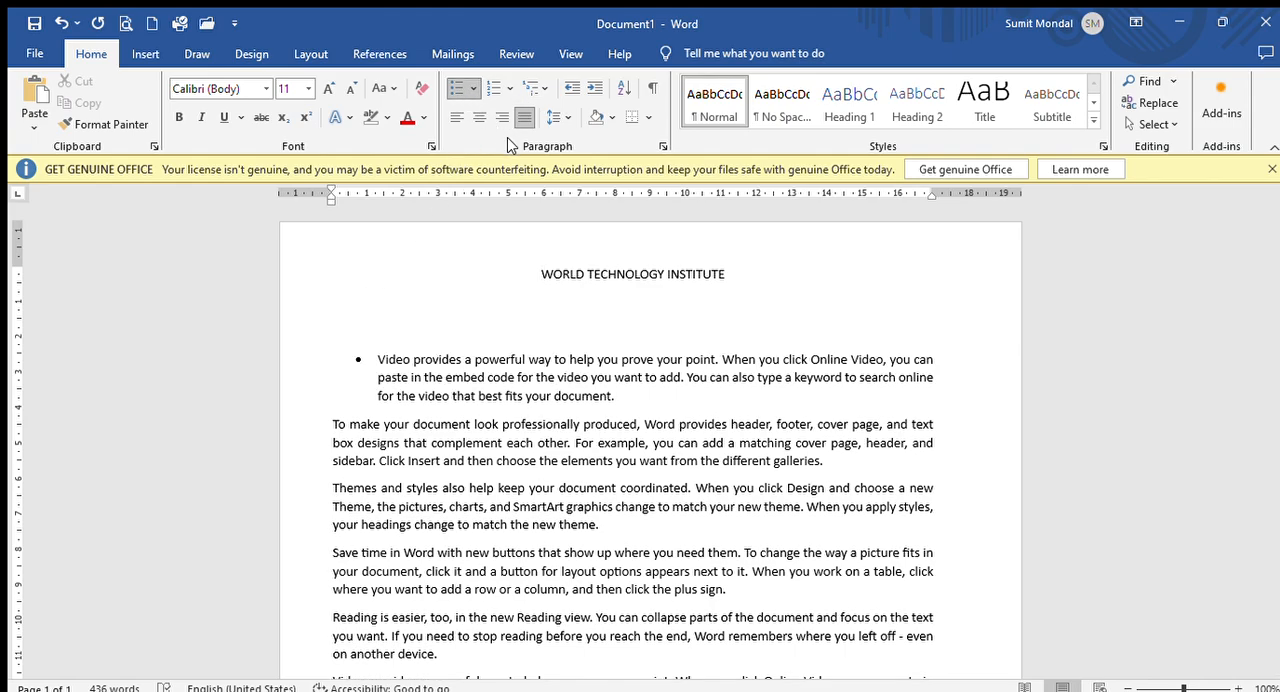
pyautogui.click(474, 91)
pyautogui.click(630, 211)
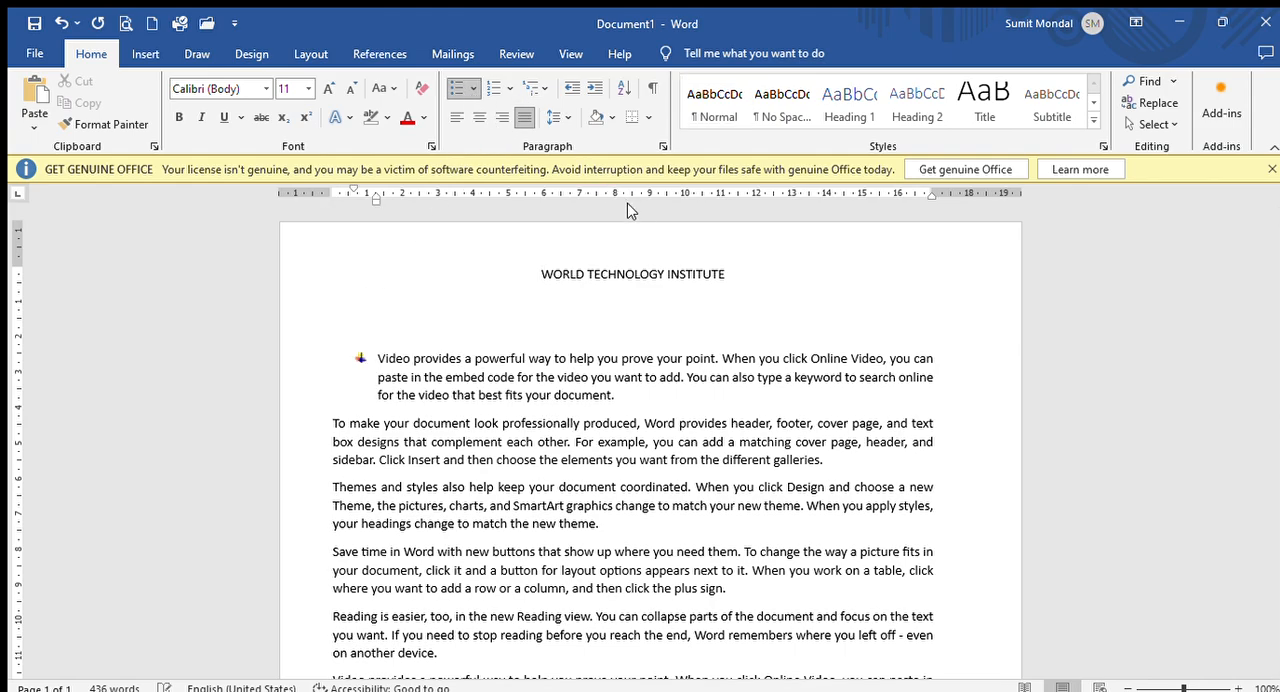
pyautogui.moveTo(334, 333); pyautogui.dragTo(600, 570)
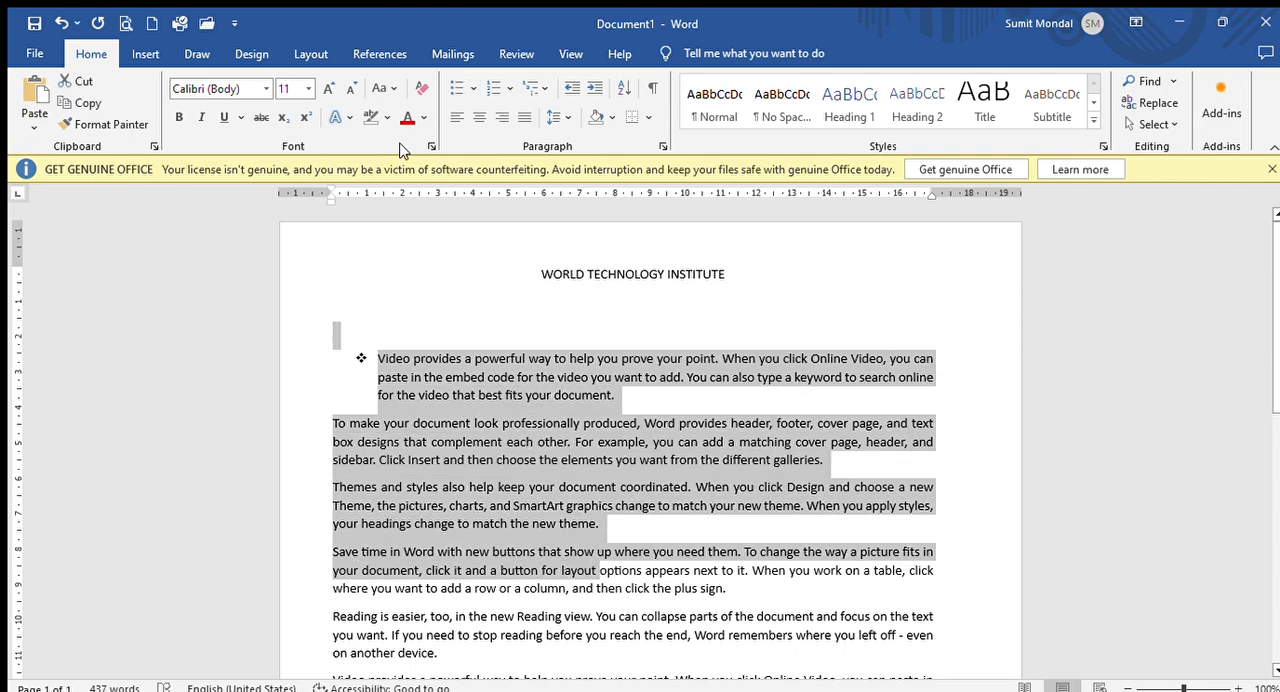
pyautogui.click(456, 86)
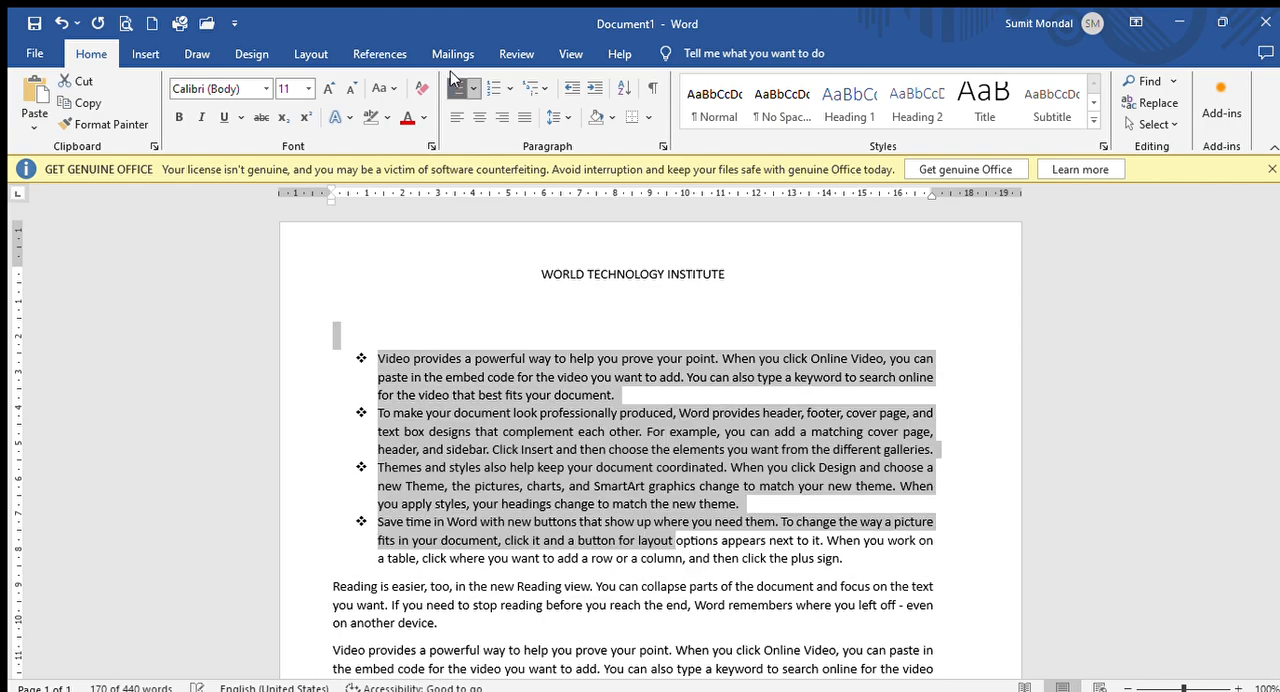
# - Replace the bullets of the four paragraphs with uppercase Roman numeral numbering
pyautogui.click(500, 87)
pyautogui.click(535, 223)
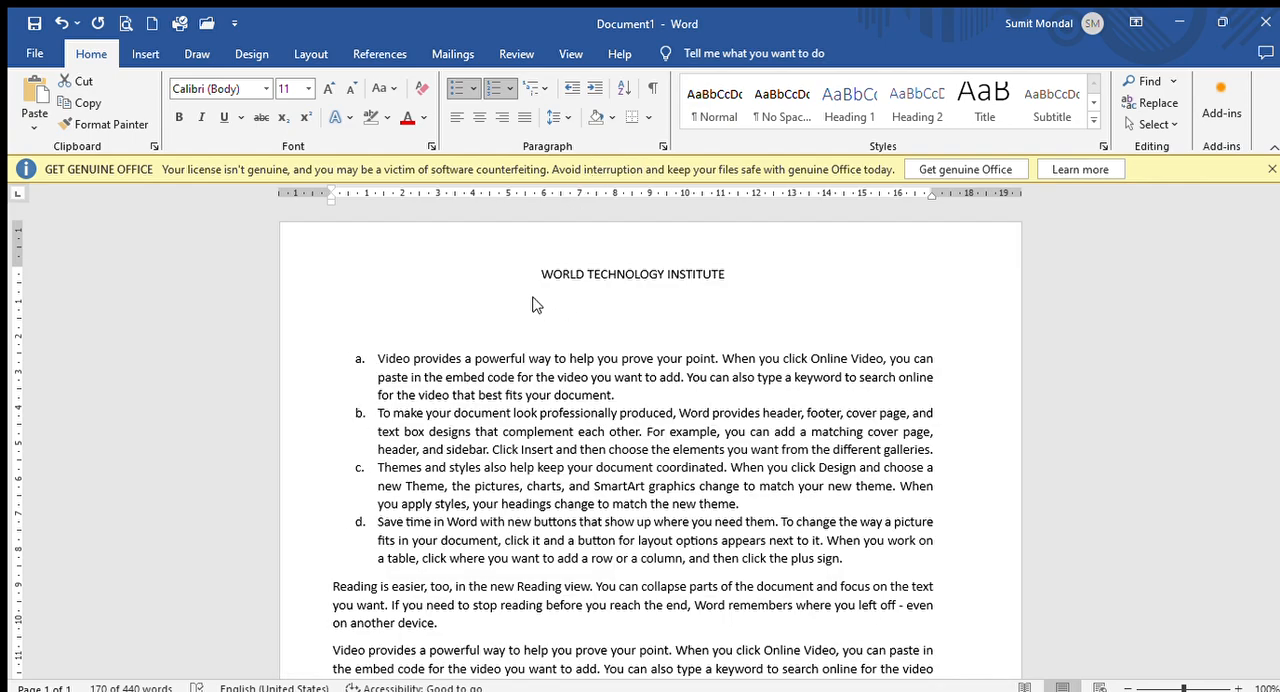
pyautogui.click(538, 244)
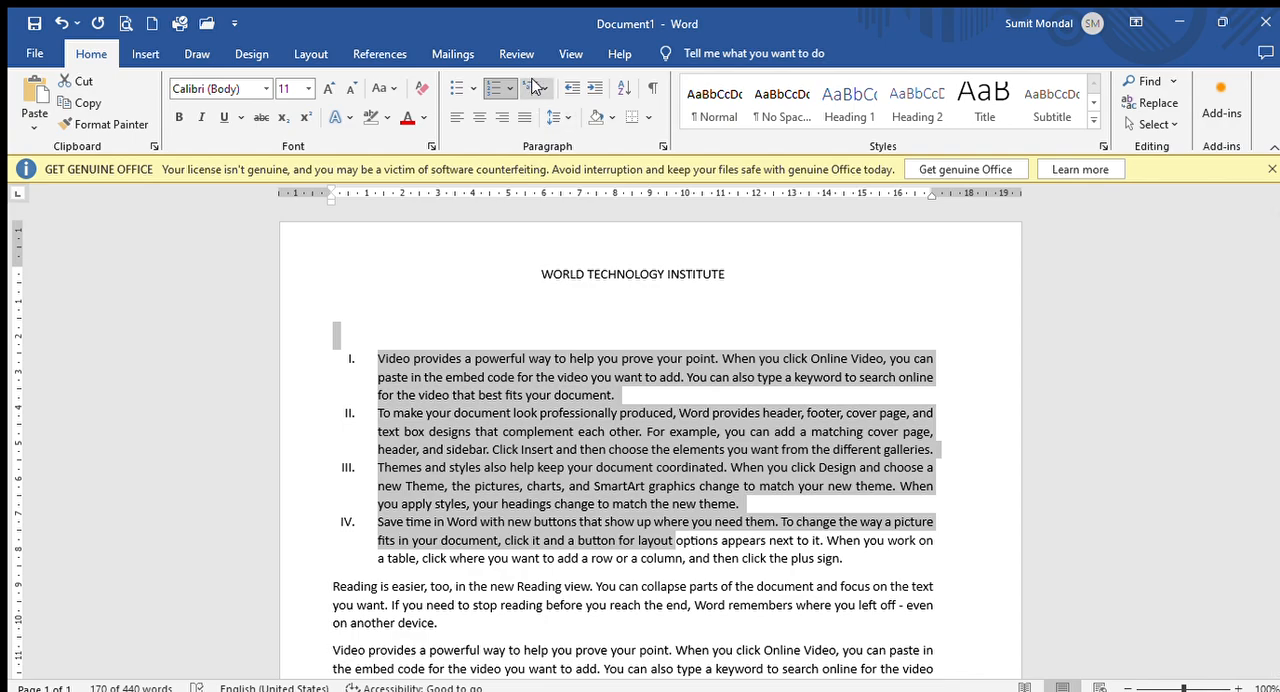
# - Delete the heading and all sample paragraphs to leave a blank page
pyautogui.moveTo(329, 300); pyautogui.dragTo(886, 606)
pyautogui.press('Delete')
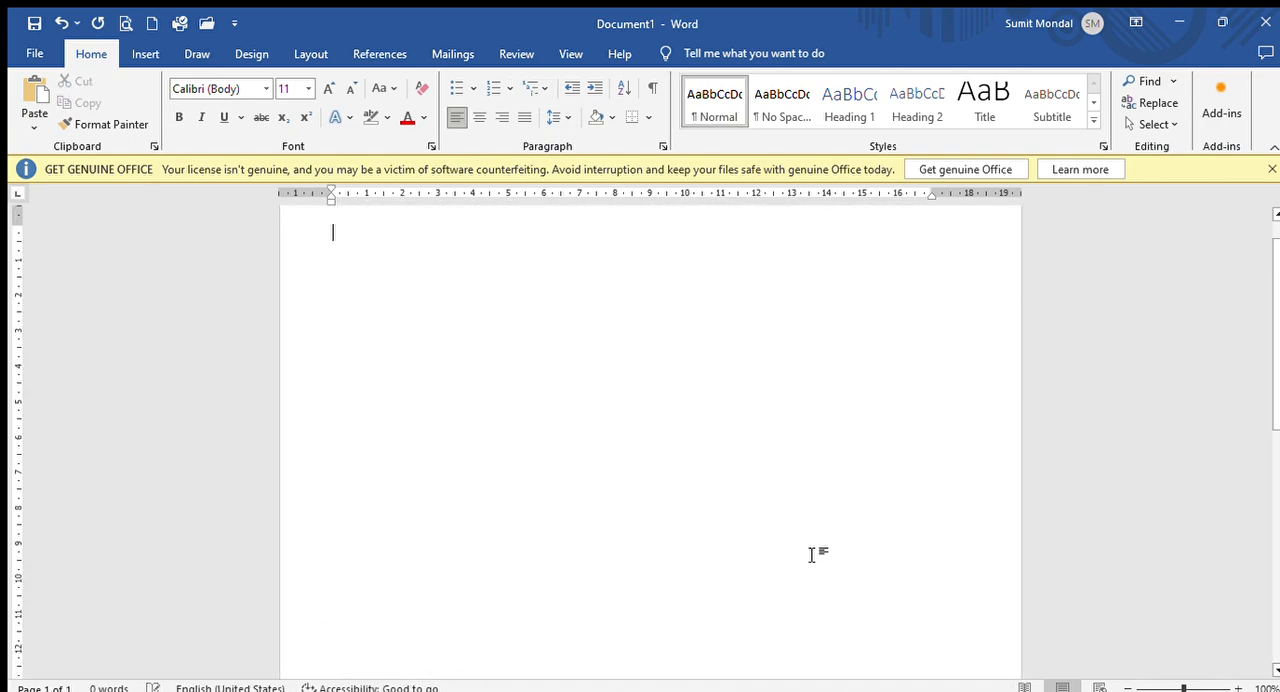
pyautogui.scroll(1, 480, 337)
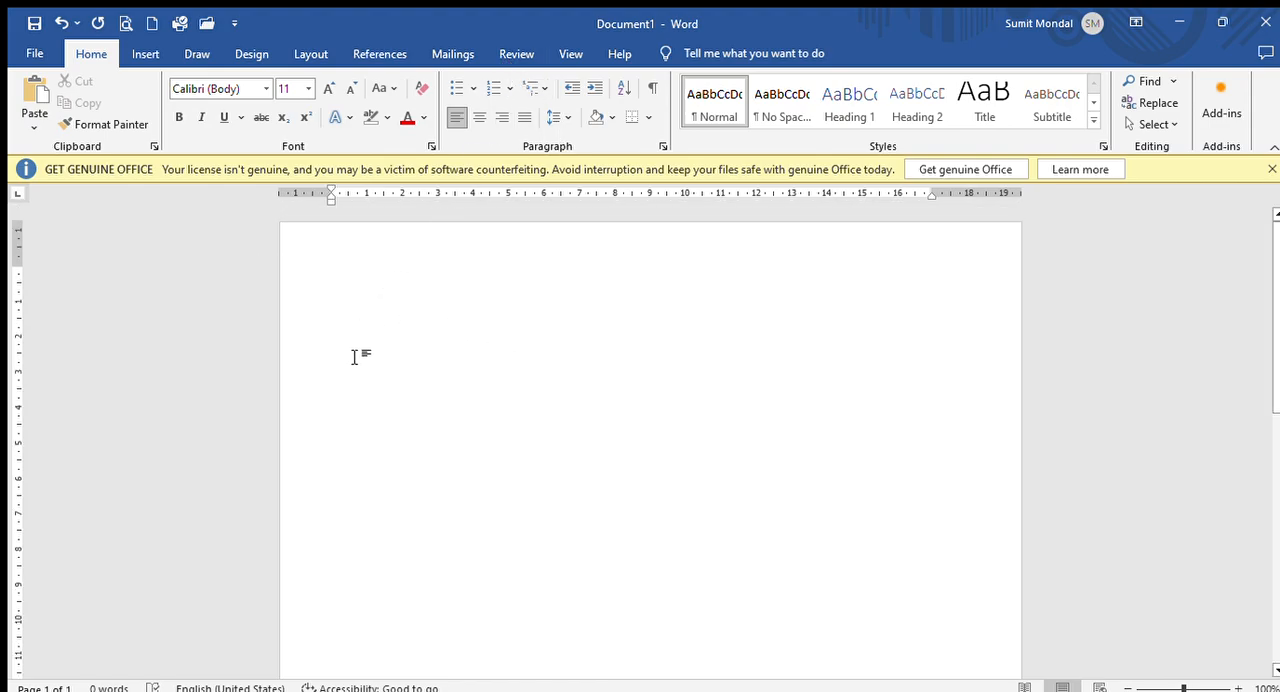
# - Start a numbered list at 1. with "WHAT IS COMPUTER ?" as its first item and add a second item
pyautogui.write('1. ')
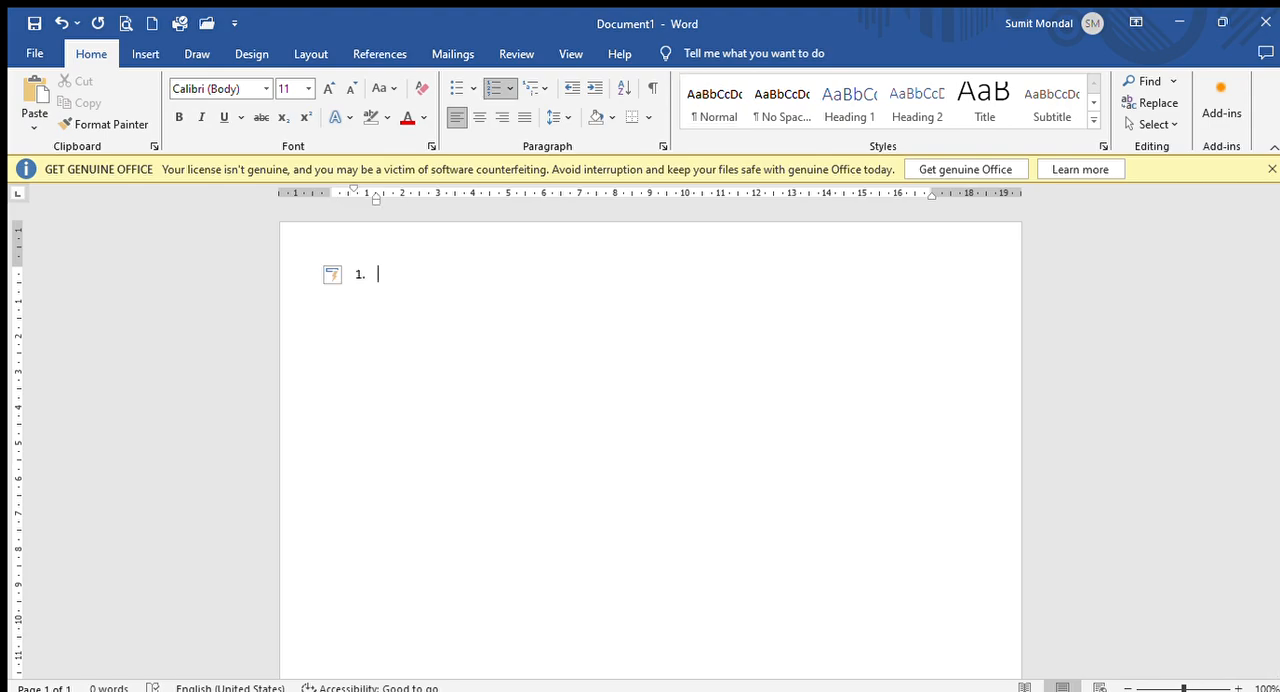
pyautogui.write('WHAT IS COMPUTE')
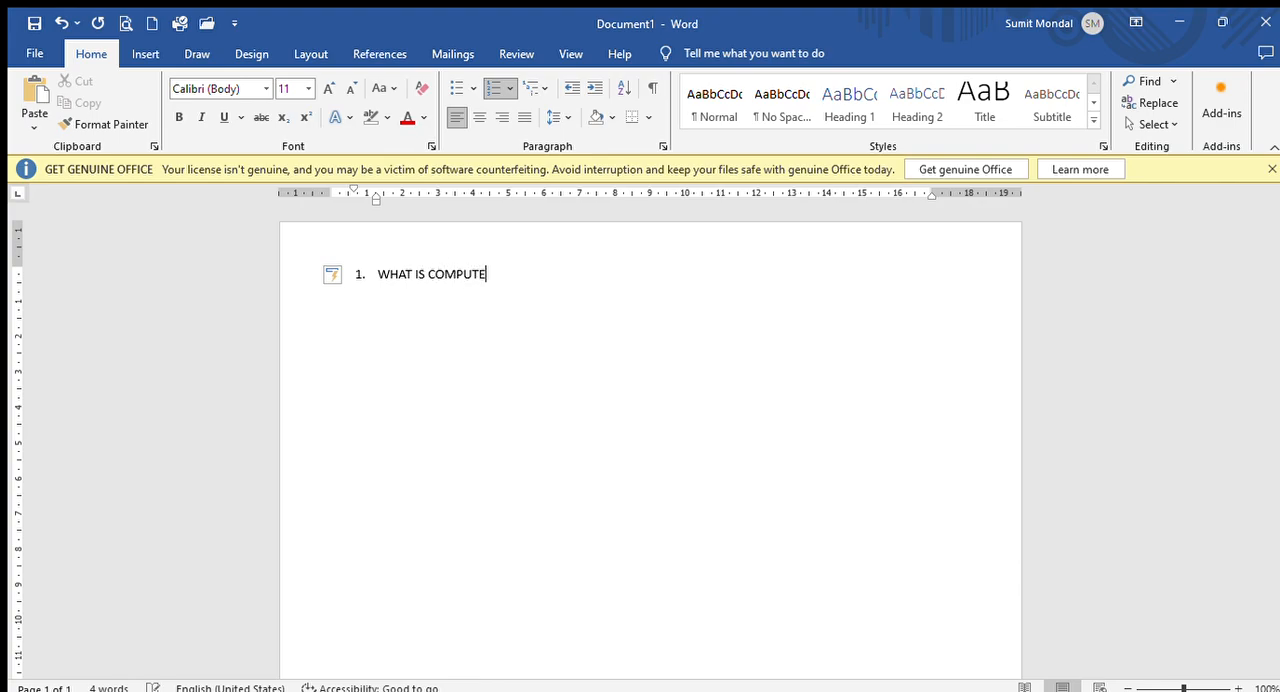
pyautogui.write('R ?')
pyautogui.press('Return')
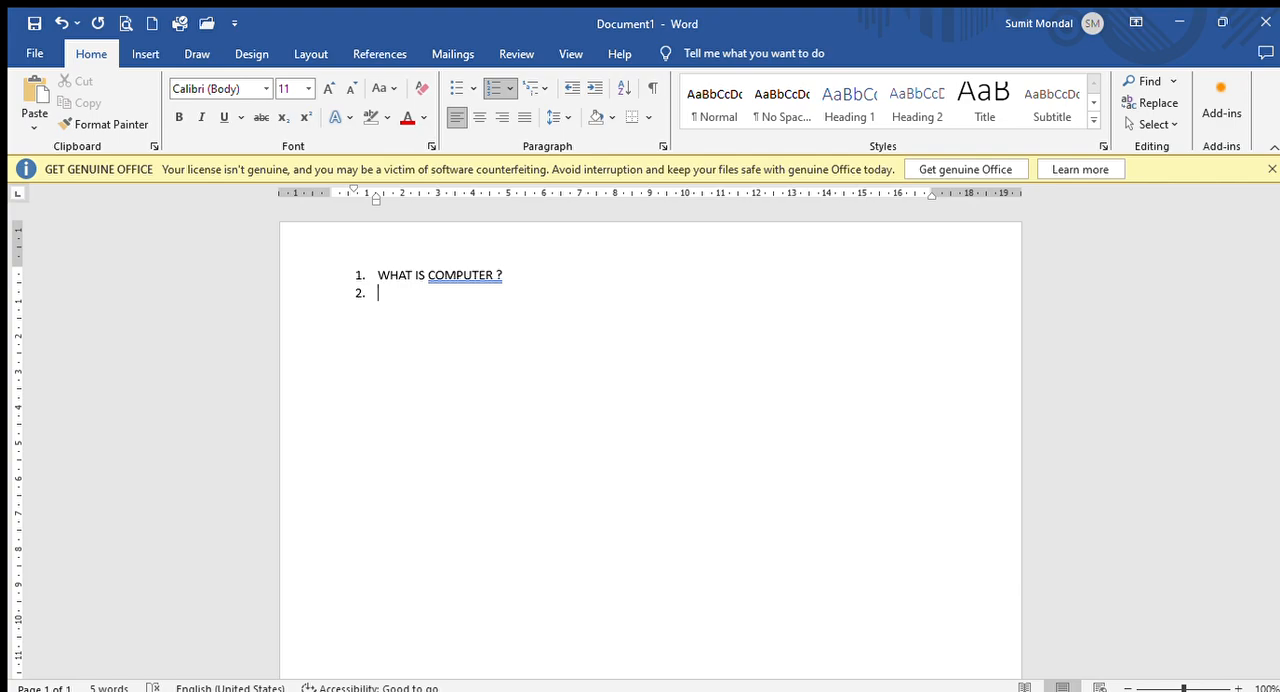
# - Demote the empty second item to sub-level a. and enter "ELECTRONIC DEVICE" as the first answer option
pyautogui.press('Tab')
pyautogui.click(405, 294)
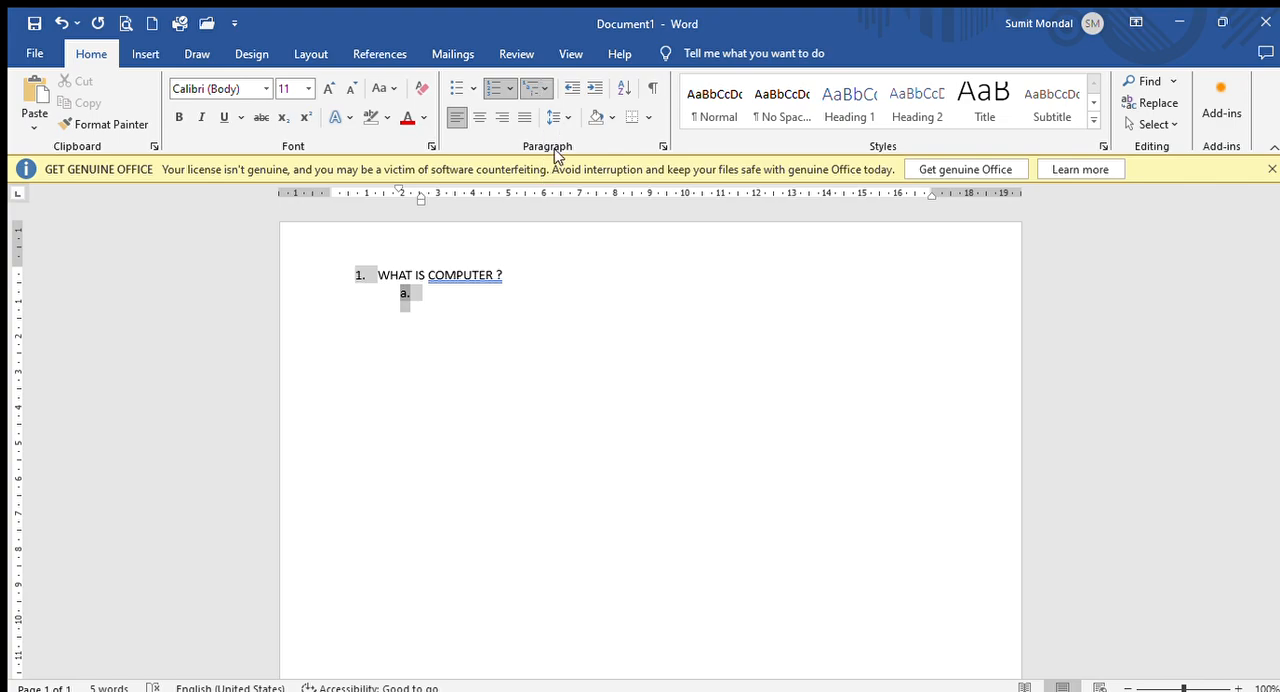
pyautogui.click(438, 294)
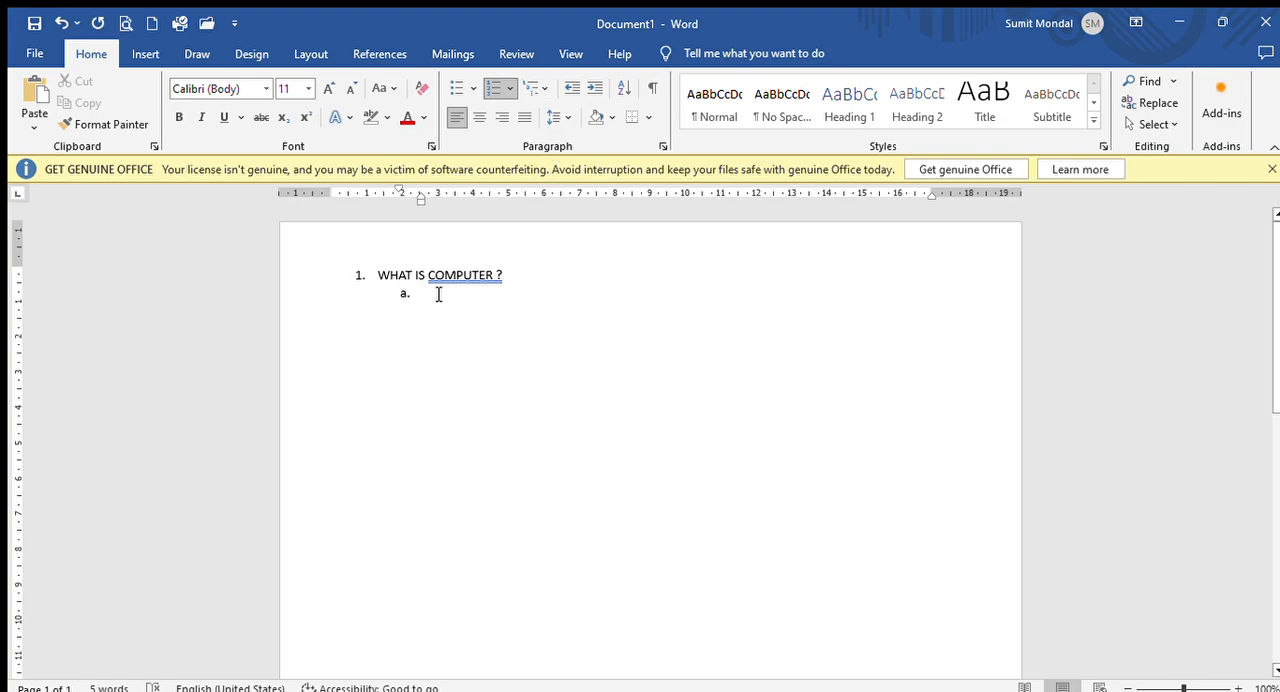
pyautogui.write('ELE')
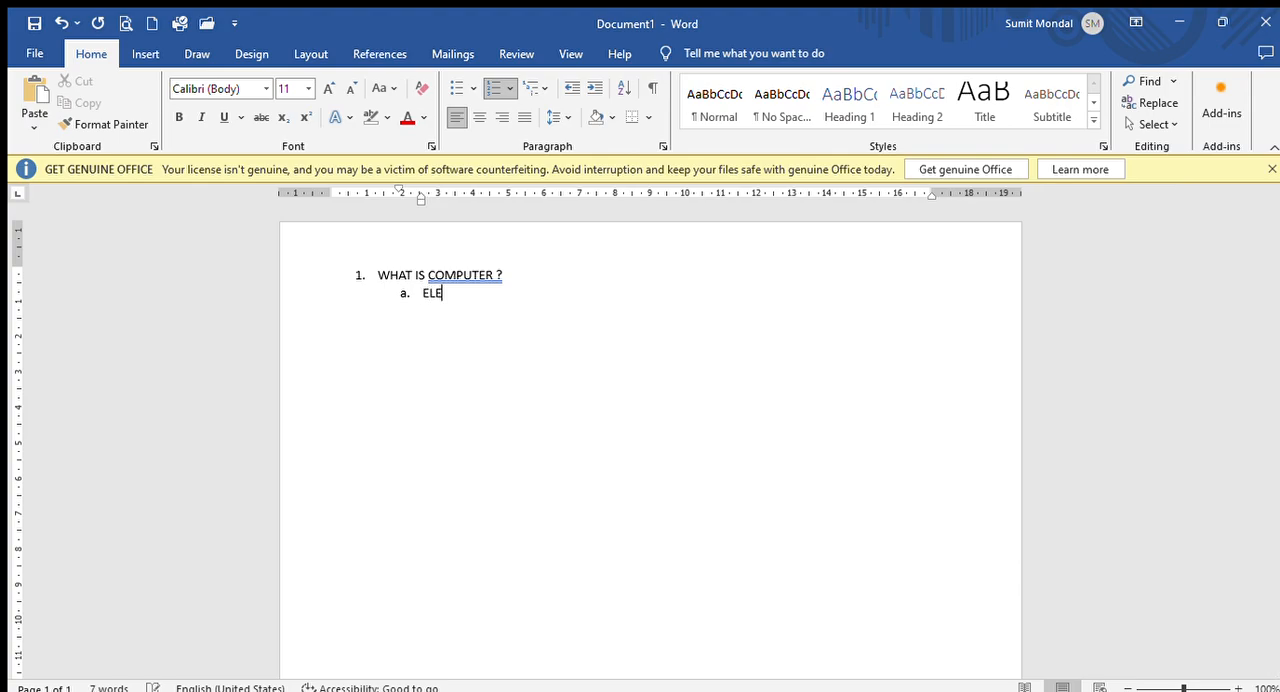
pyautogui.write('CTRONIC DEVICE')
pyautogui.press('Return')
# - Add "ELECTRICT DEVICE", "MACHINE" and "NONE OF THIS" as sub-items b. to d., followed by a new empty item
pyautogui.write('ELE')
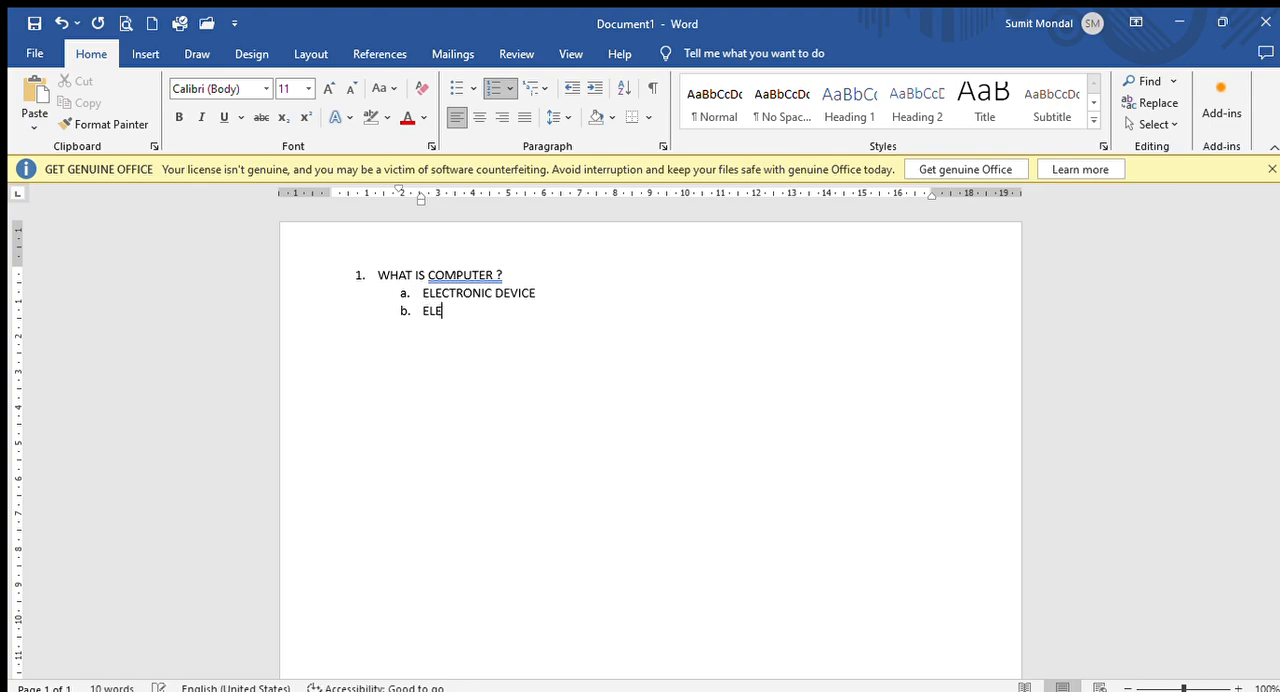
pyautogui.write('CTRICT DEVICE')
pyautogui.press('Return')
pyautogui.write('M')
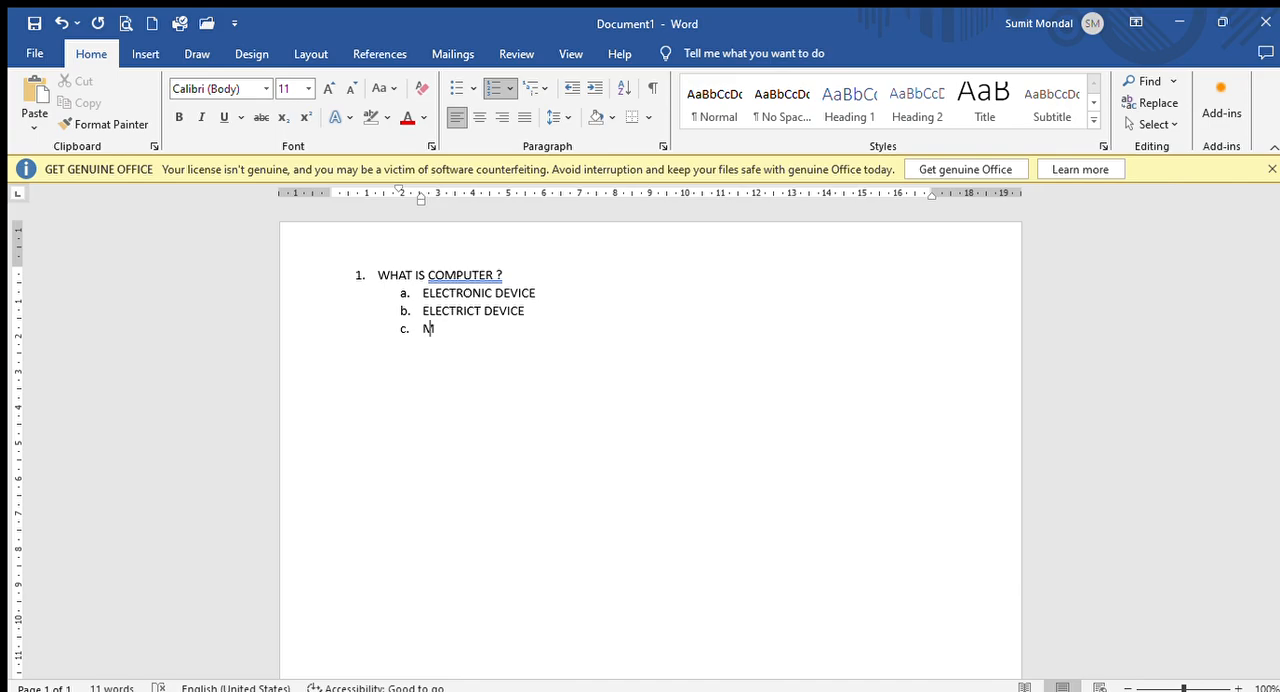
pyautogui.write('ACHINE')
pyautogui.press('Return')
pyautogui.write('NONE OF THIS')
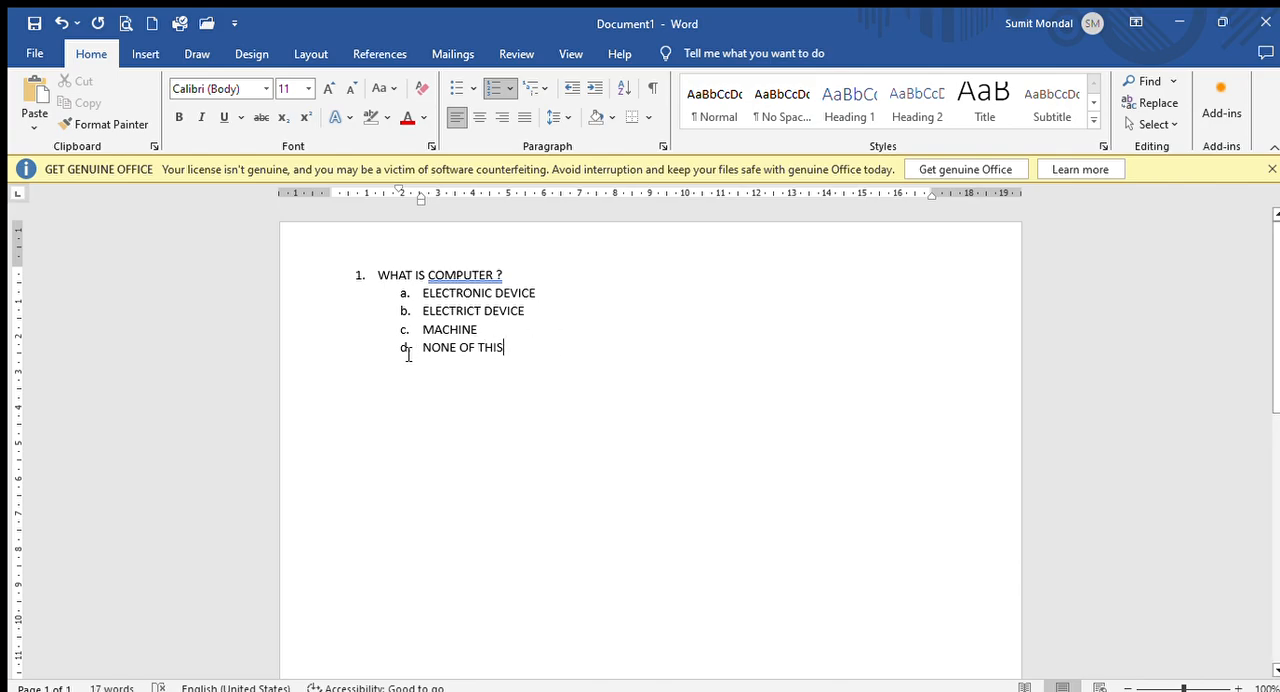
pyautogui.press('Return')
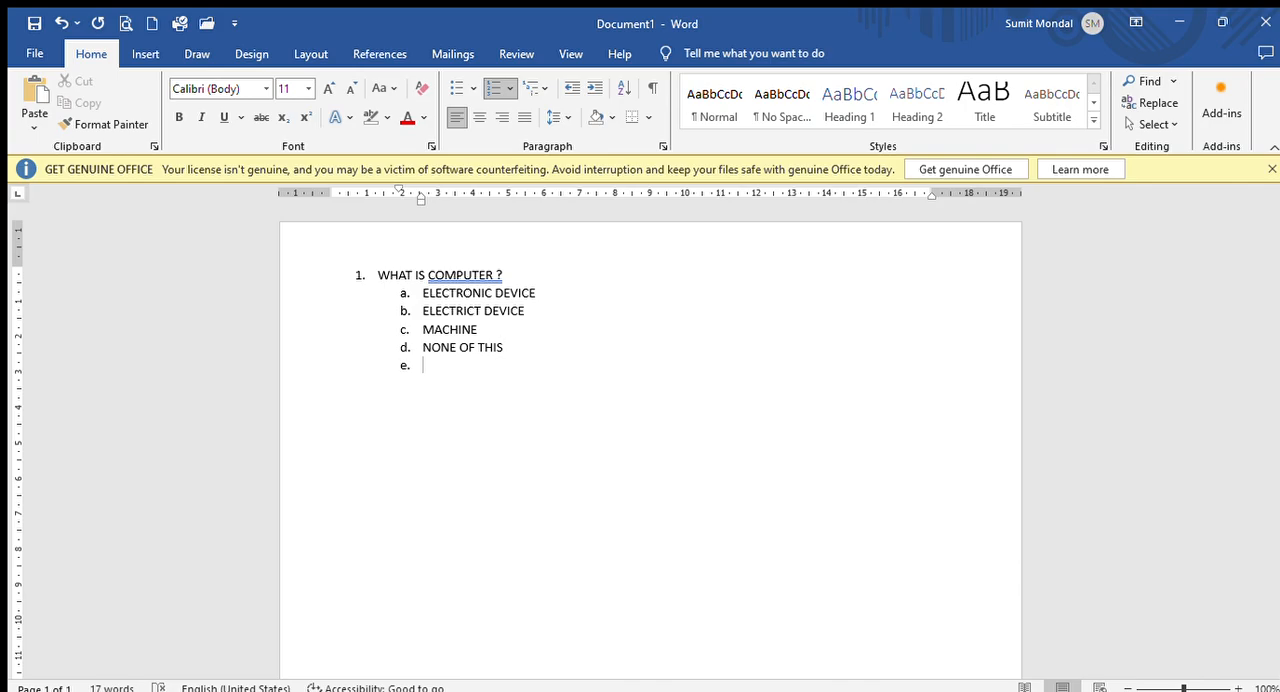
# - Promote the empty sub-item to main item 2 and enter "BRAIN OF COMPUTER ?" as the second question
pyautogui.hotkey('shift', 'Tab')
pyautogui.write('BA')
pyautogui.press('BackSpace')
pyautogui.write('RAIN OF COMPUTER')
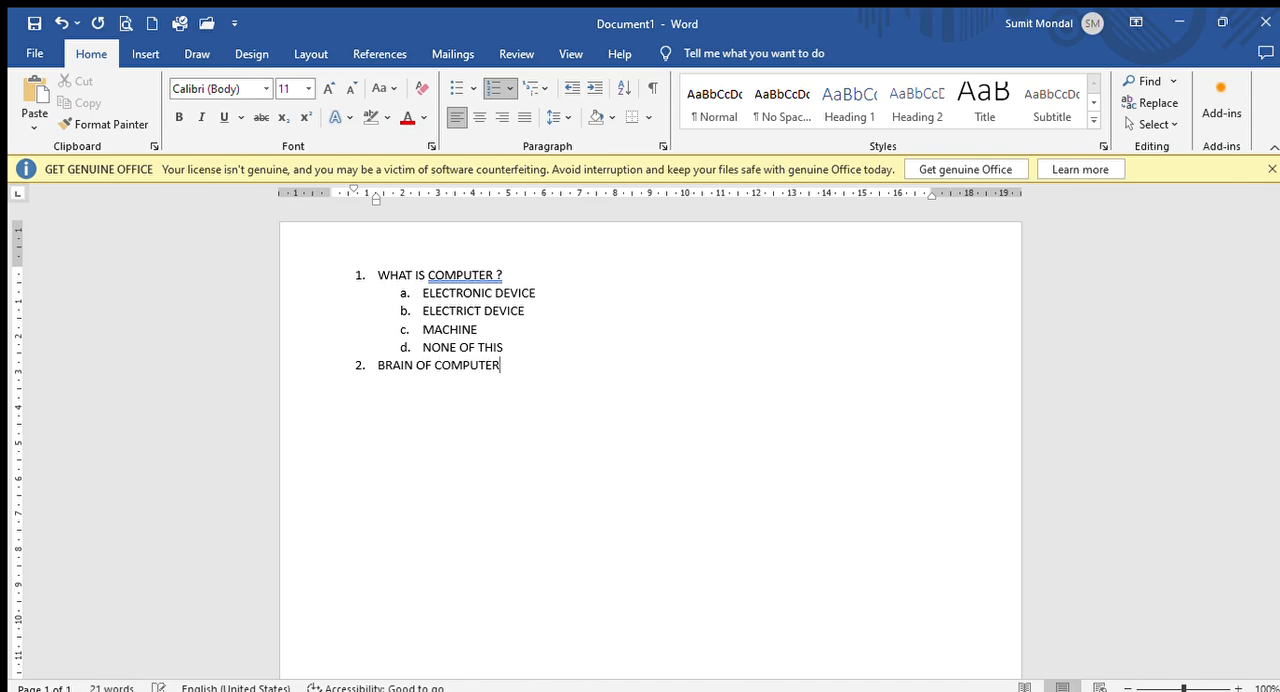
pyautogui.write(' ?')
pyautogui.press('Return')
# - Add sub-items "GGDA", "FGFA", "GAAS" and "GA" under the second question and start an empty main item 3
pyautogui.press('Tab')
pyautogui.write('GGDA')
pyautogui.press('Return')
pyautogui.write('FGFA')
pyautogui.press('Return')
pyautogui.write('GAAS')
pyautogui.press('Return')
pyautogui.write('GA')
pyautogui.press('Return')
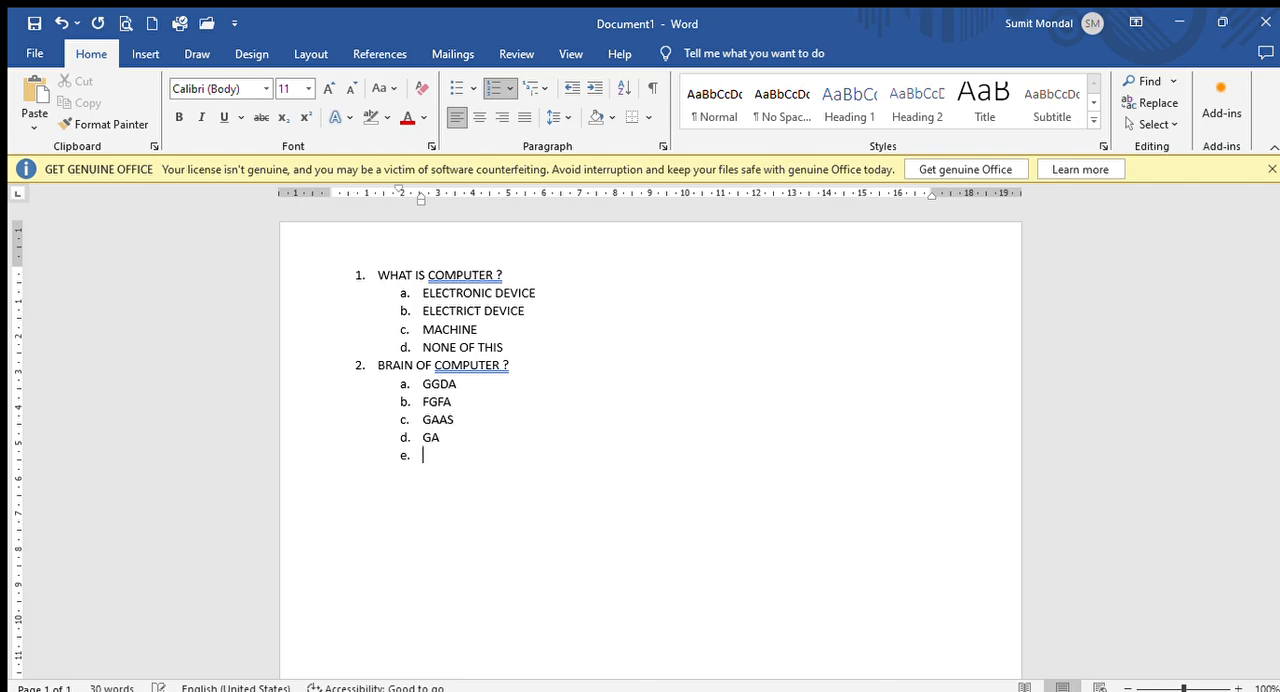
pyautogui.hotkey('shift', 'Tab')
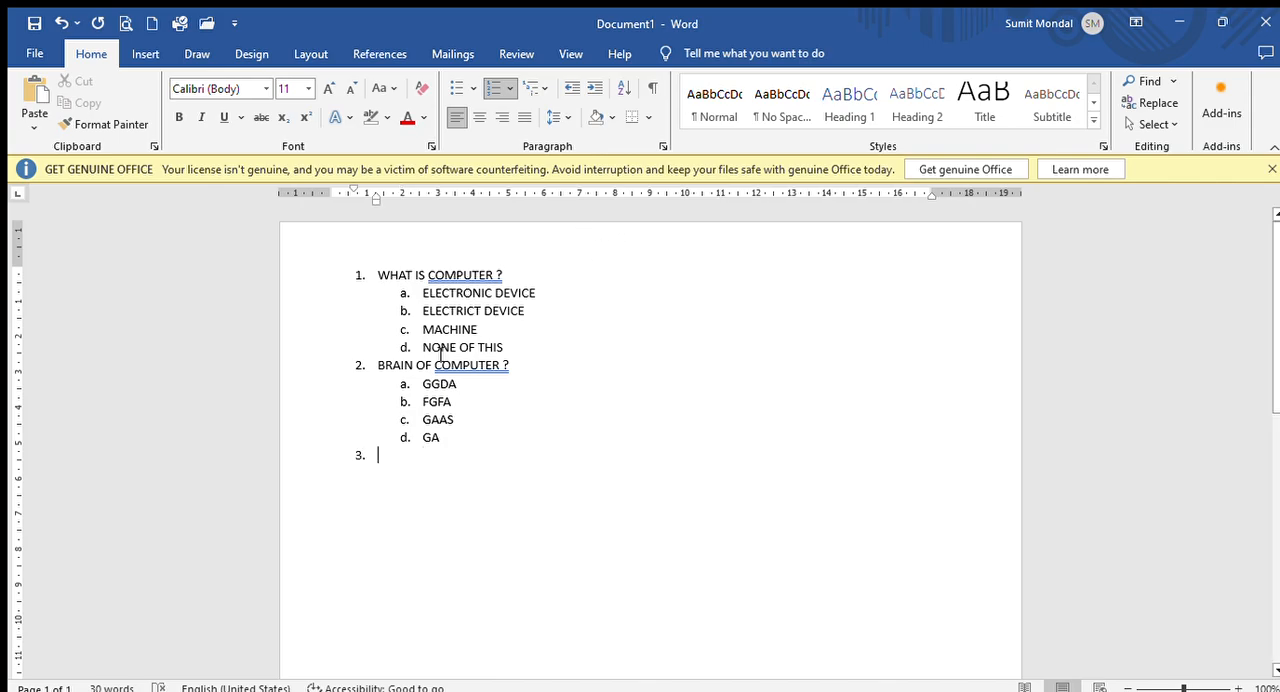
# - Increase the indent of the four options under "WHAT IS COMPUTER ?" by one level to lowercase Roman numerals
pyautogui.moveTo(416, 292); pyautogui.dragTo(529, 357)
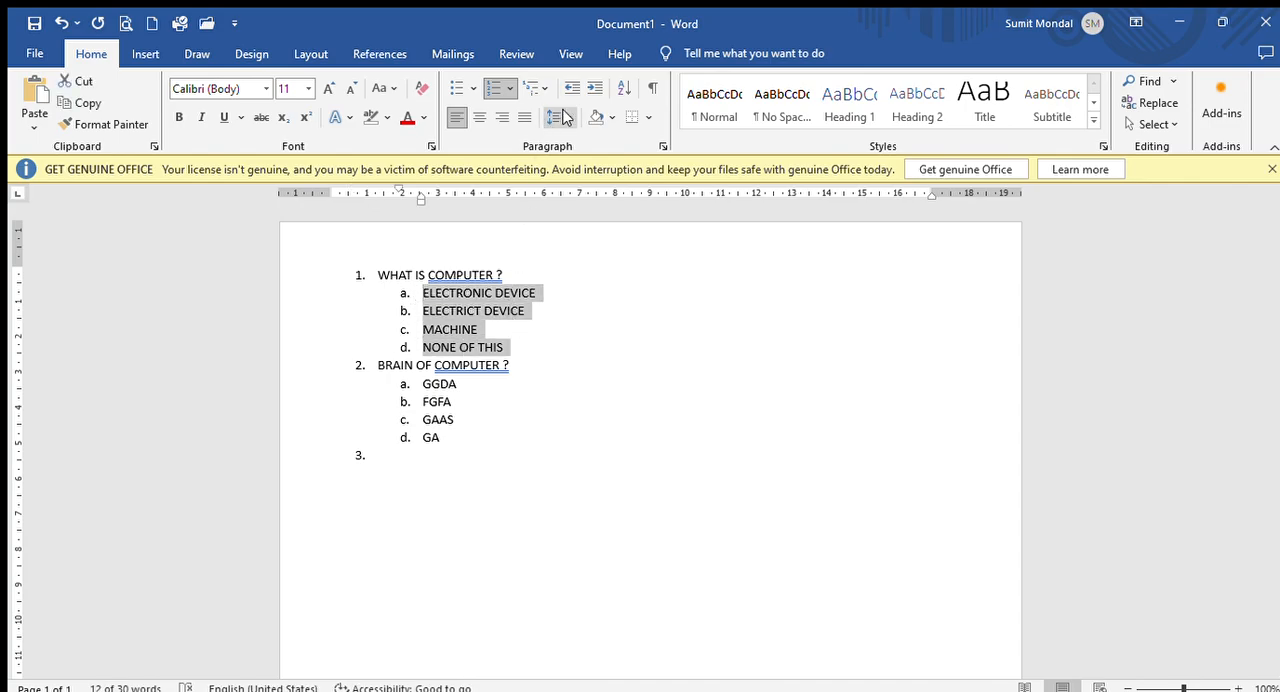
pyautogui.click(563, 117)
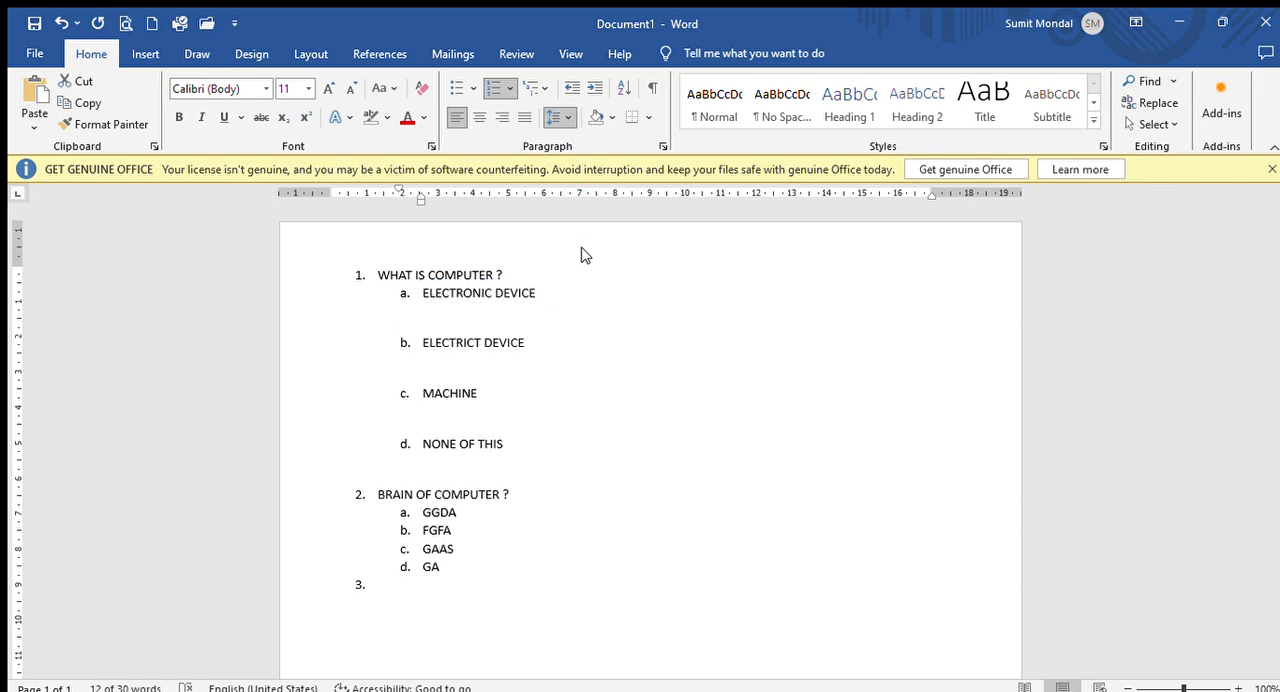
pyautogui.click(588, 172)
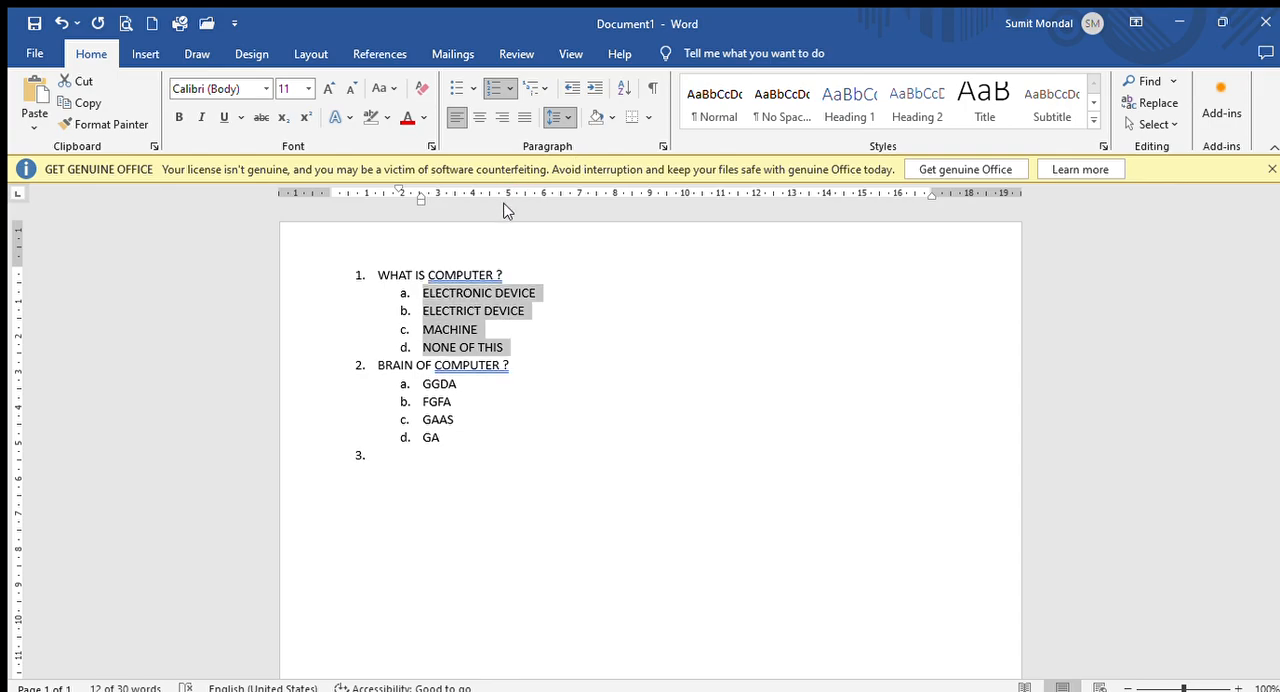
pyautogui.click(572, 88)
pyautogui.click(594, 88)
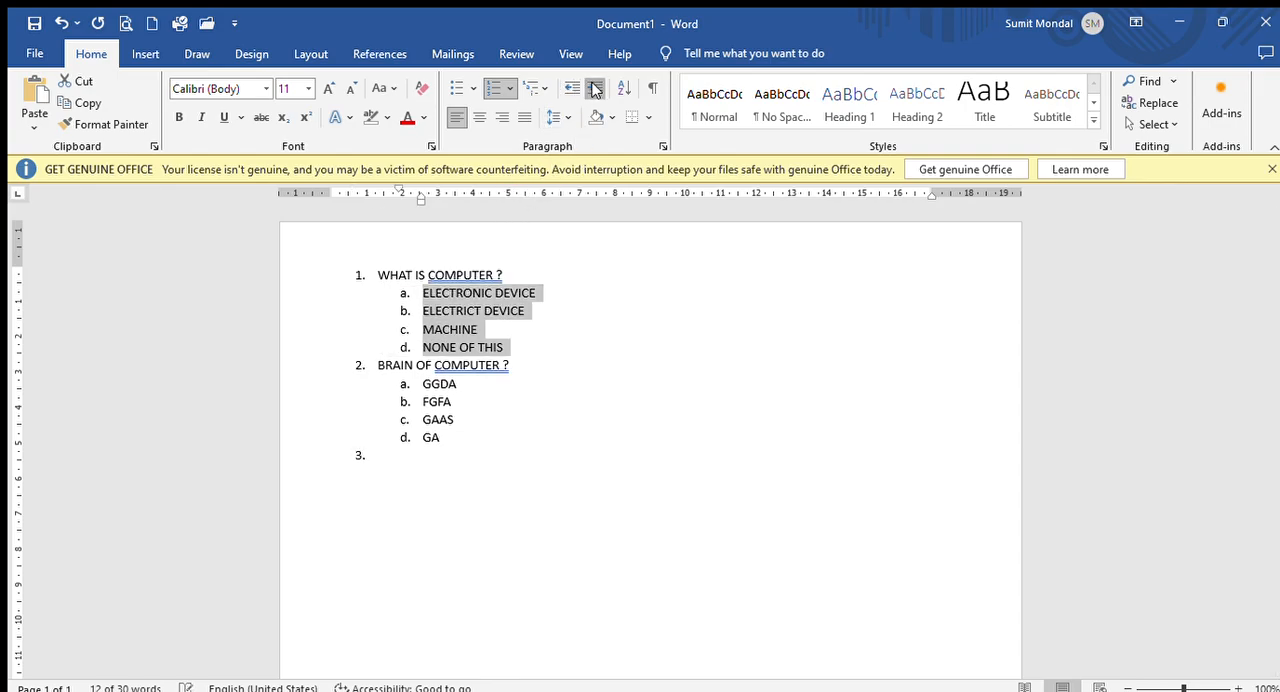
pyautogui.click(594, 88)
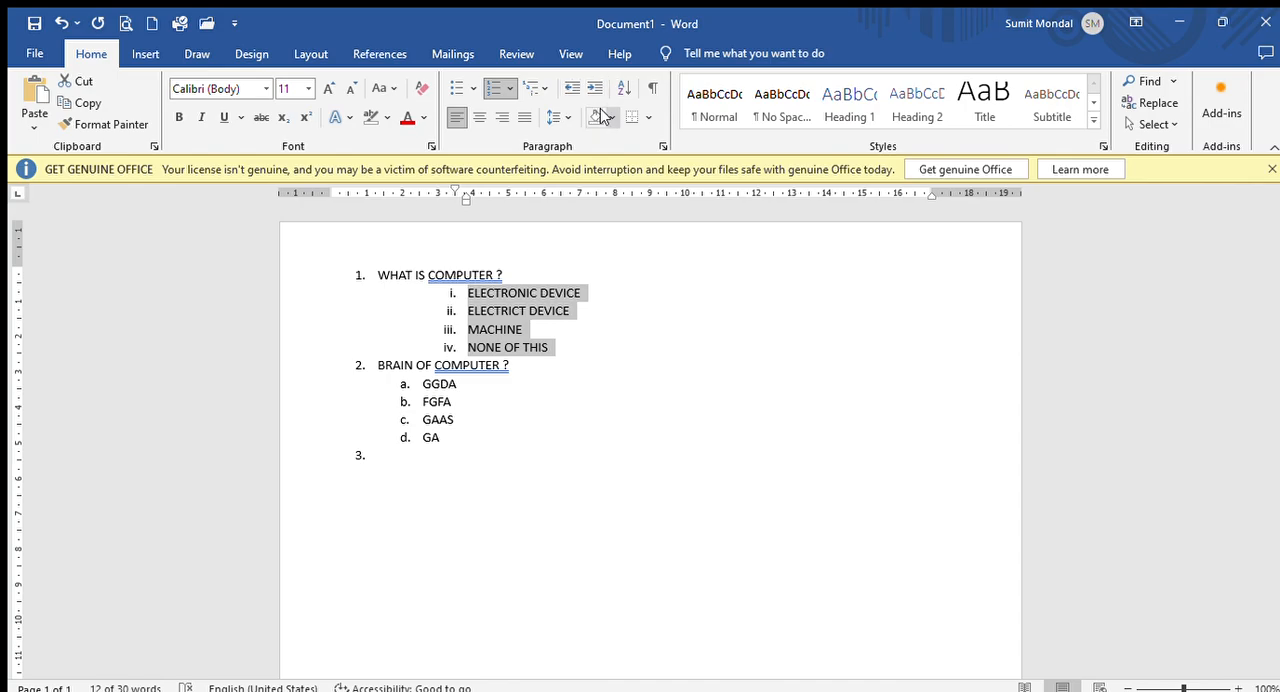
# - Try paragraph shading and border styles on the four options under "WHAT IS COMPUTER ?"
pyautogui.click(600, 117)
pyautogui.click(610, 330)
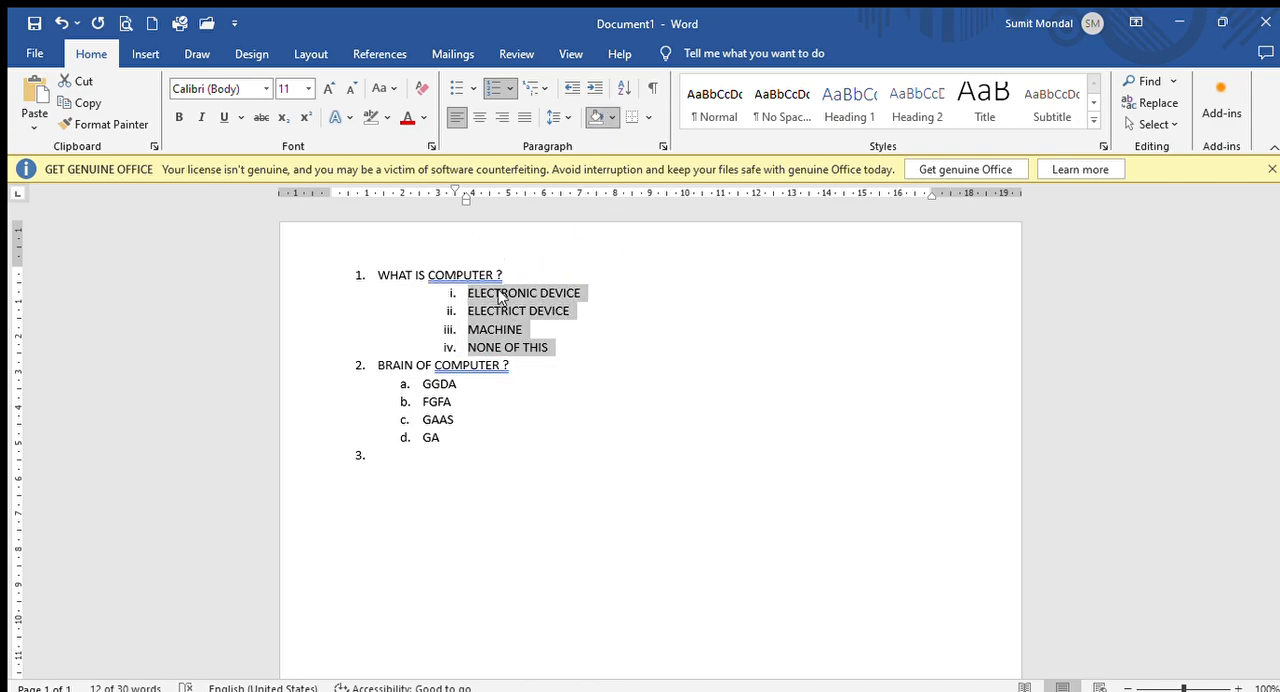
pyautogui.click(643, 117)
pyautogui.click(657, 243)
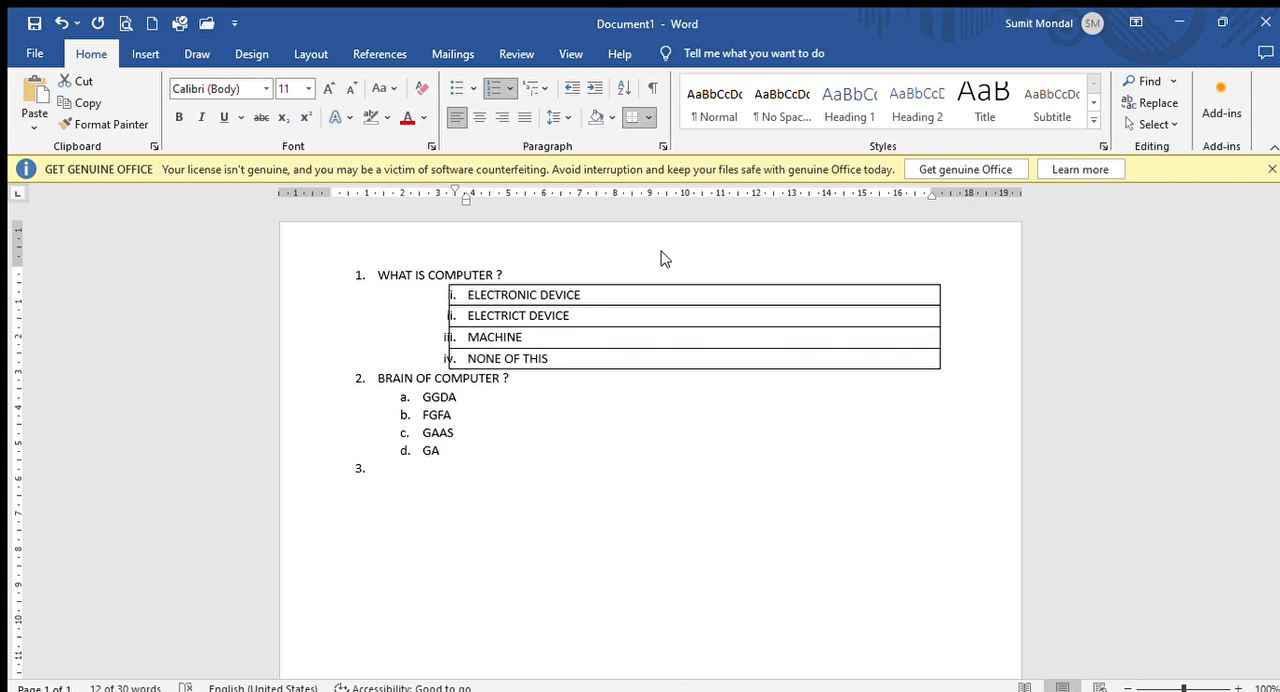
pyautogui.hotkey('ctrl', 'z')
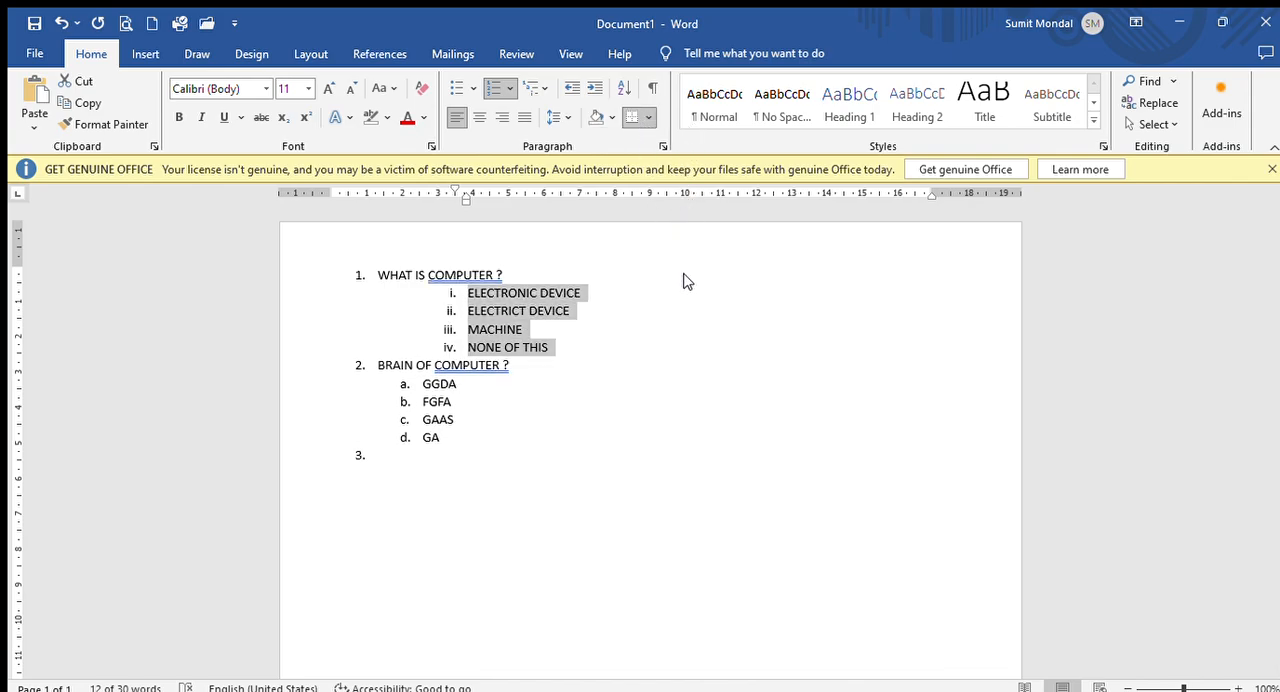
pyautogui.hotkey('ctrl', 'z')
pyautogui.hotkey('ctrl', 'z')
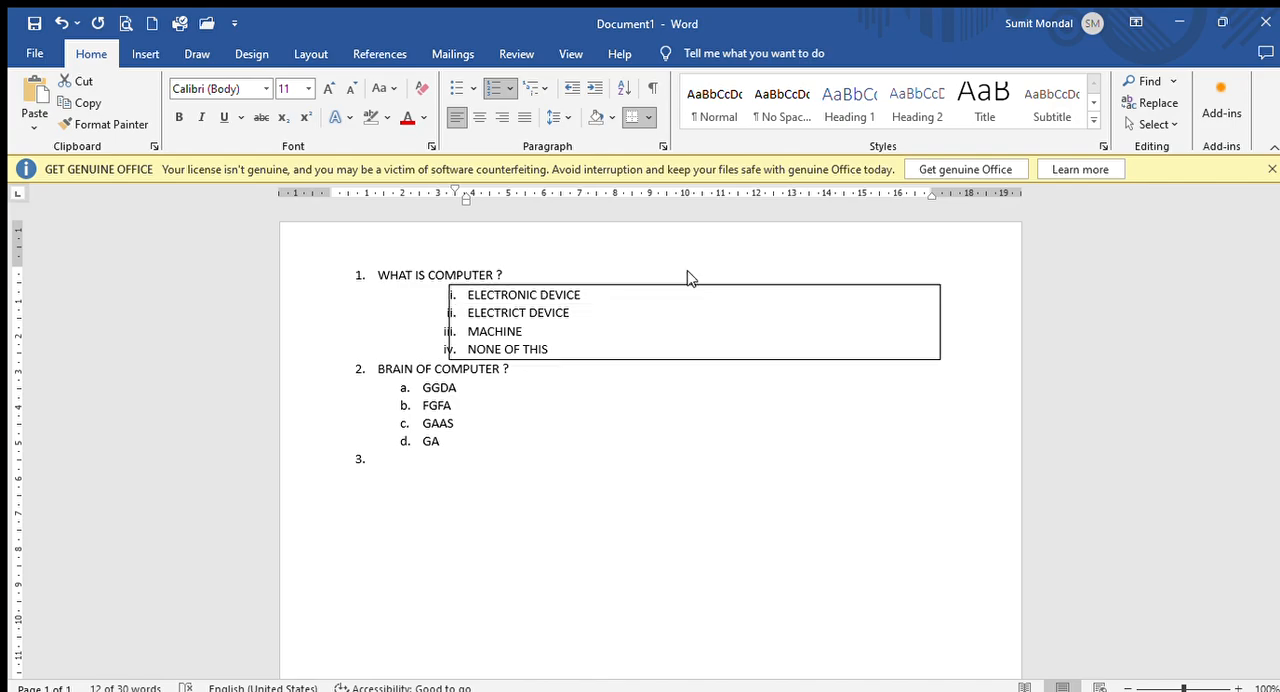
pyautogui.hotkey('ctrl', 'z')
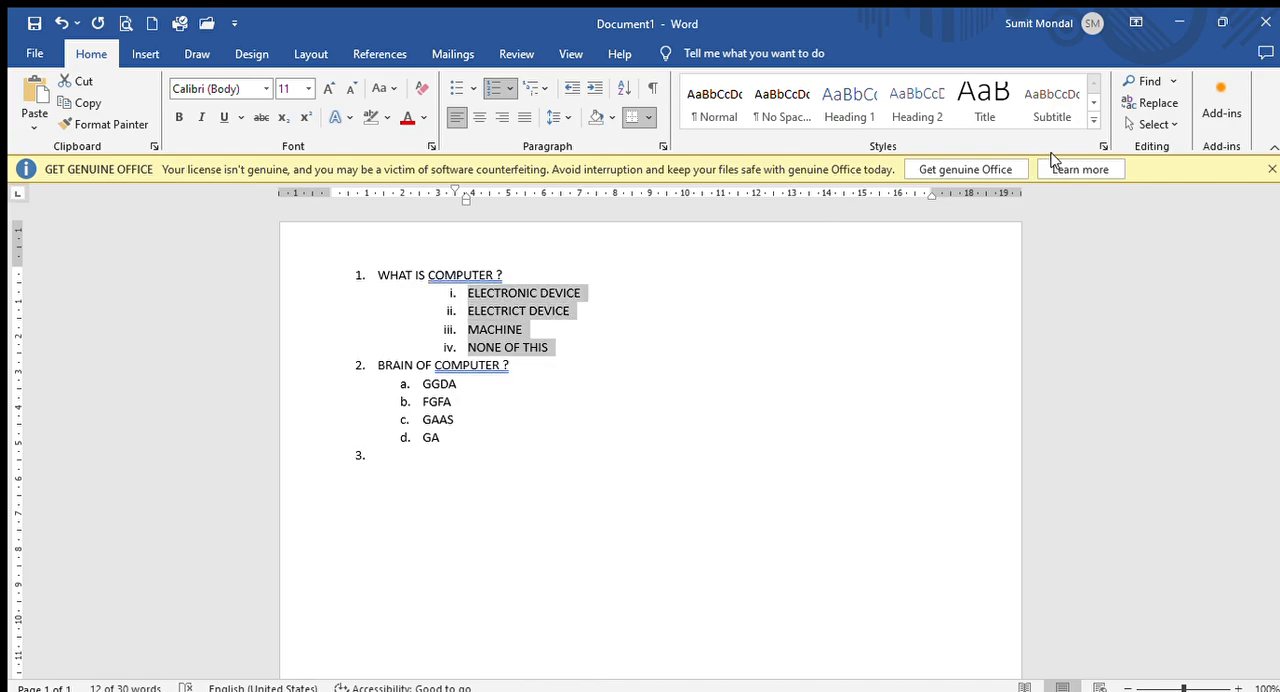
# - Search the document for "COMPUTER" and go to the match in the second question
pyautogui.click(1140, 78)
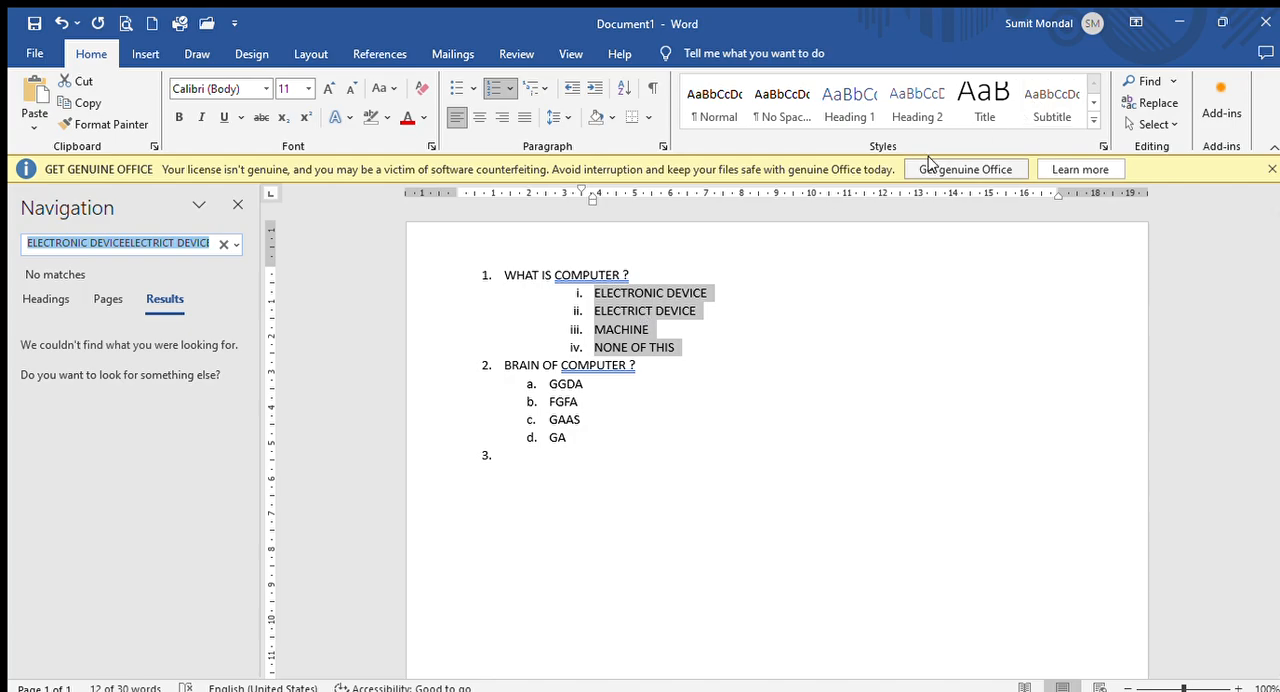
pyautogui.click(237, 204)
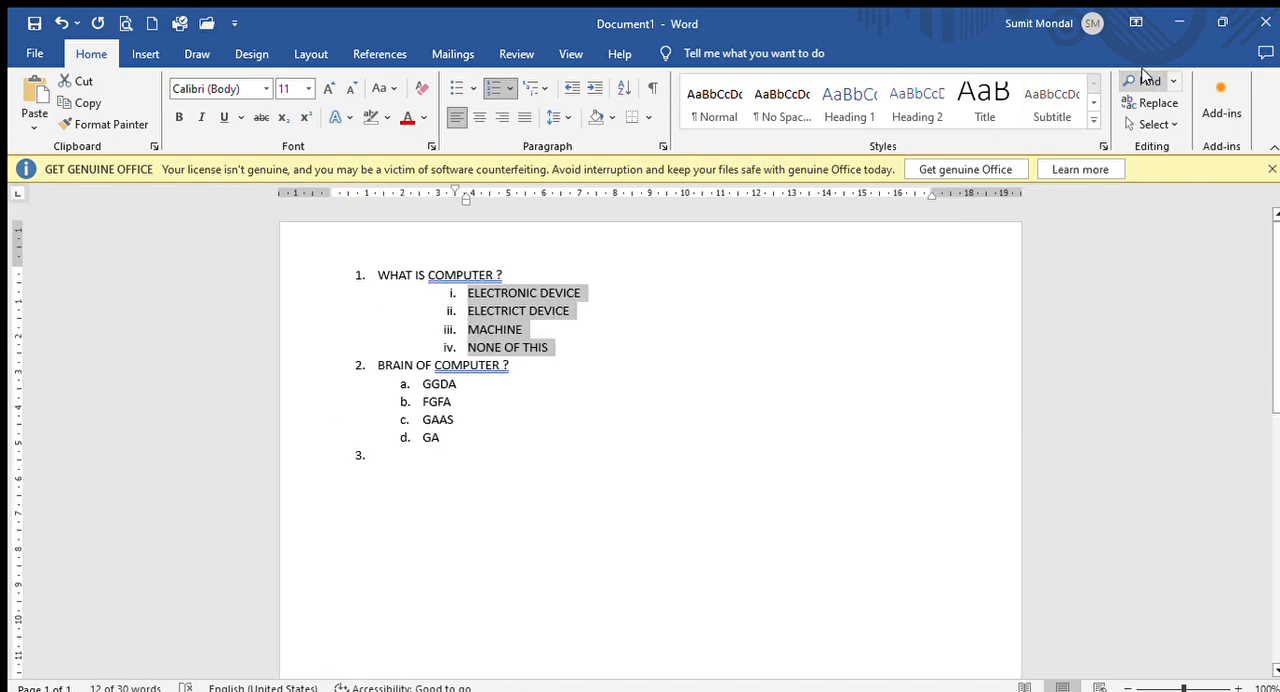
pyautogui.click(1144, 77)
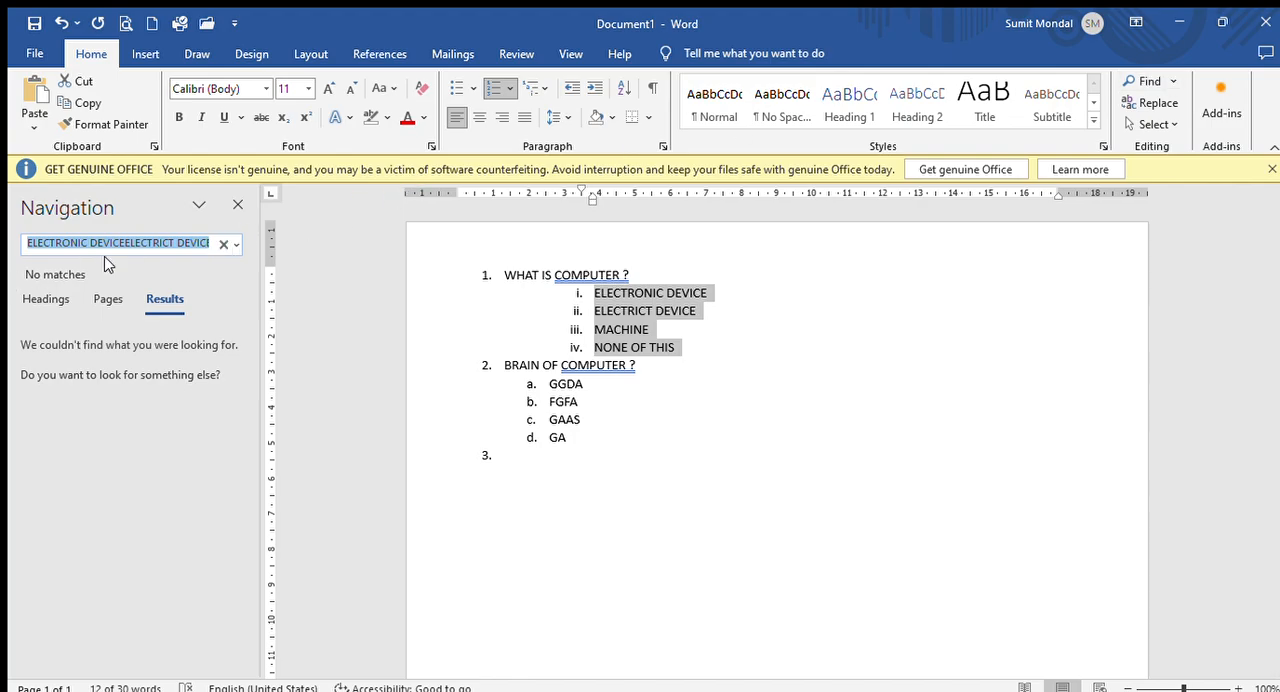
pyautogui.click(224, 244)
pyautogui.click(143, 244)
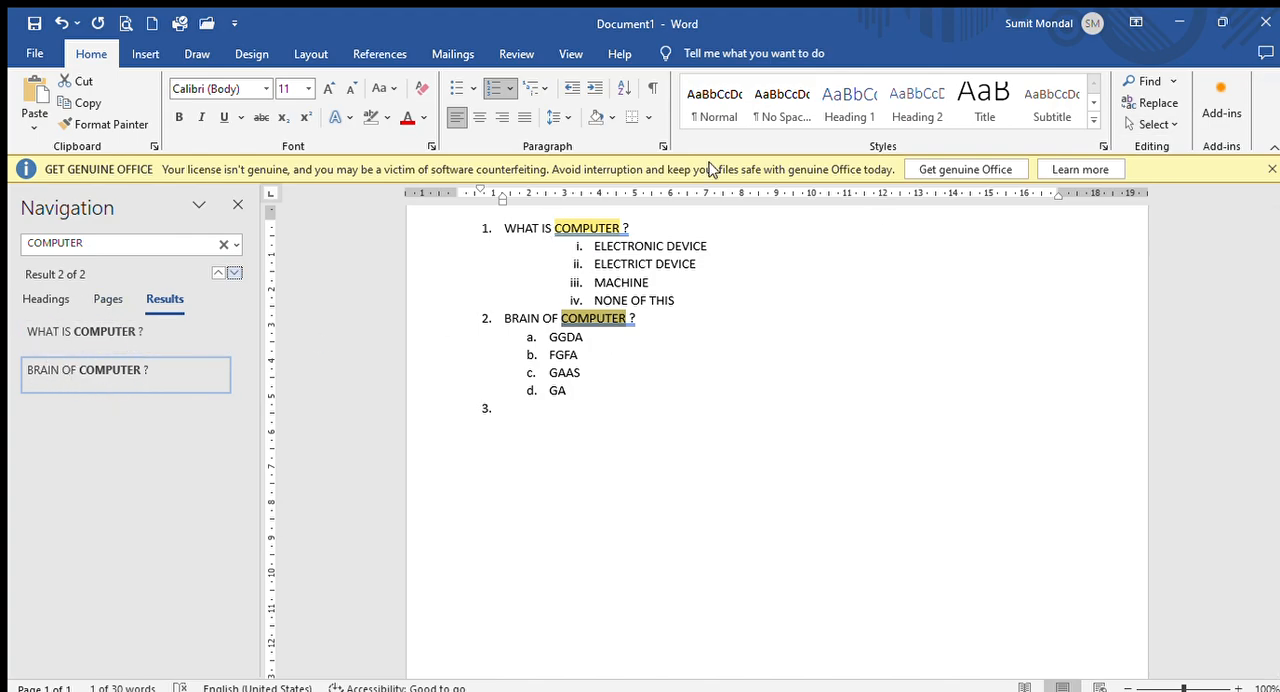
pyautogui.click(238, 204)
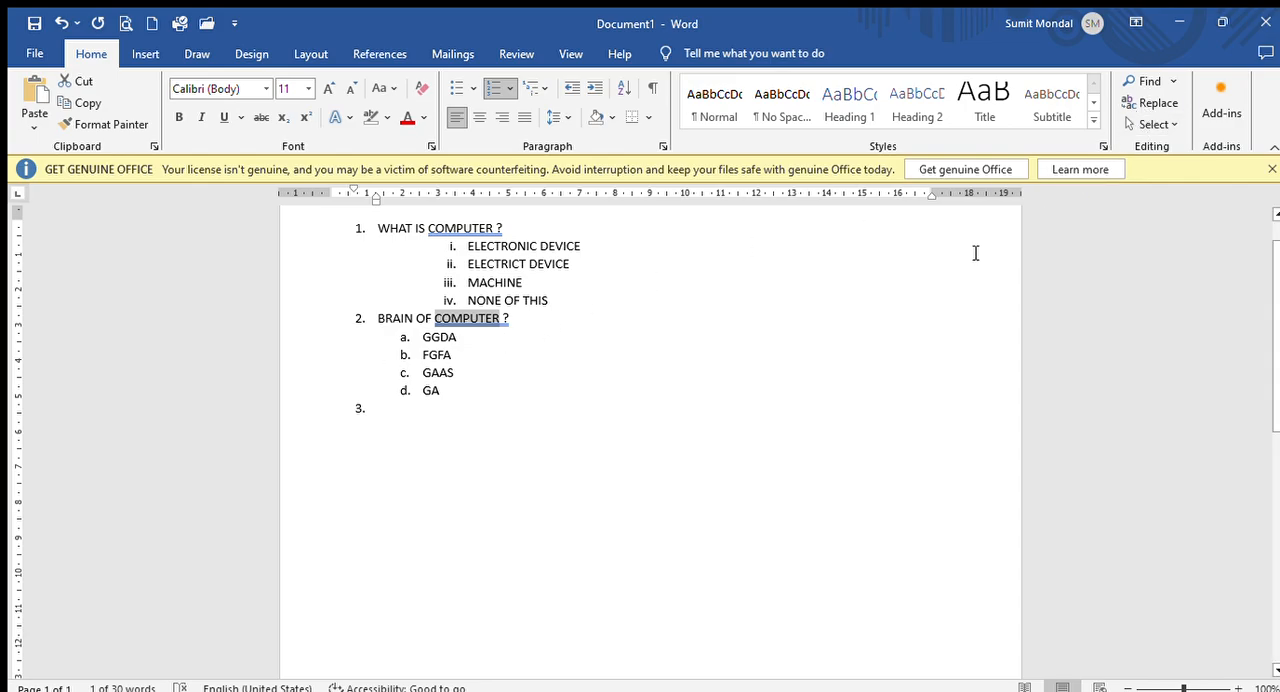
# - Reopen the document search, check its headings and results views, and clear the search term before closing it
pyautogui.hotkey('ctrl', 'f')
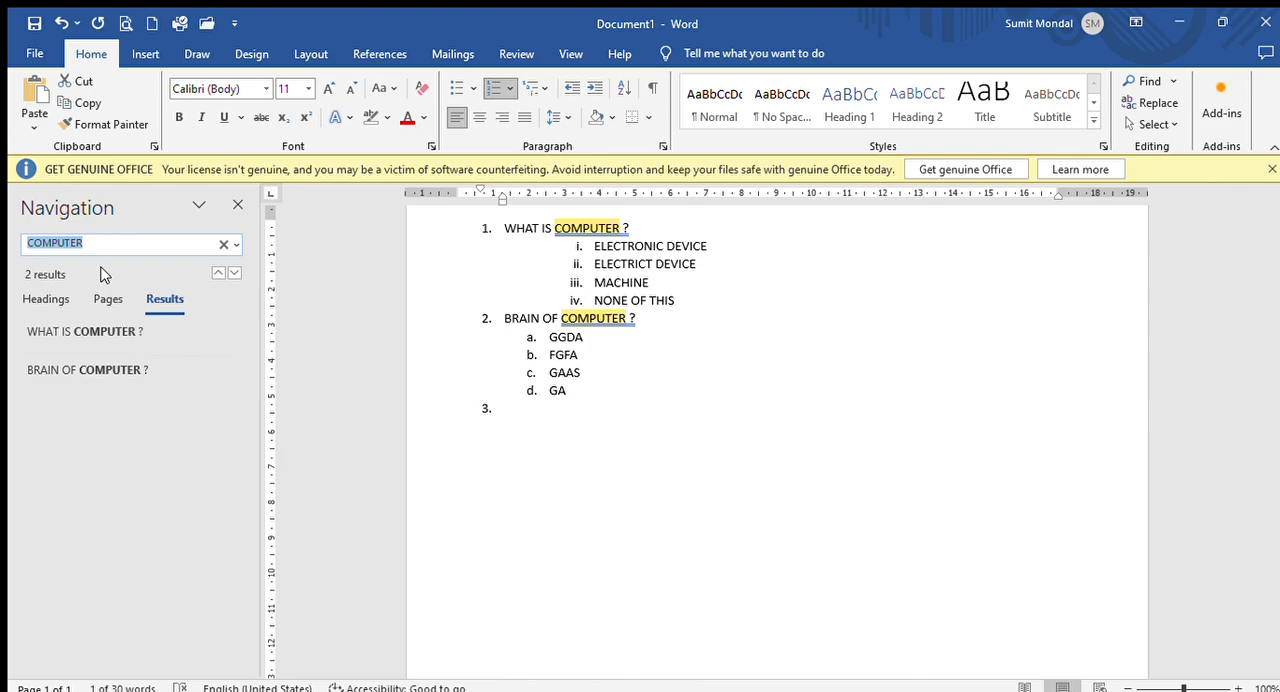
pyautogui.click(45, 299)
pyautogui.click(155, 297)
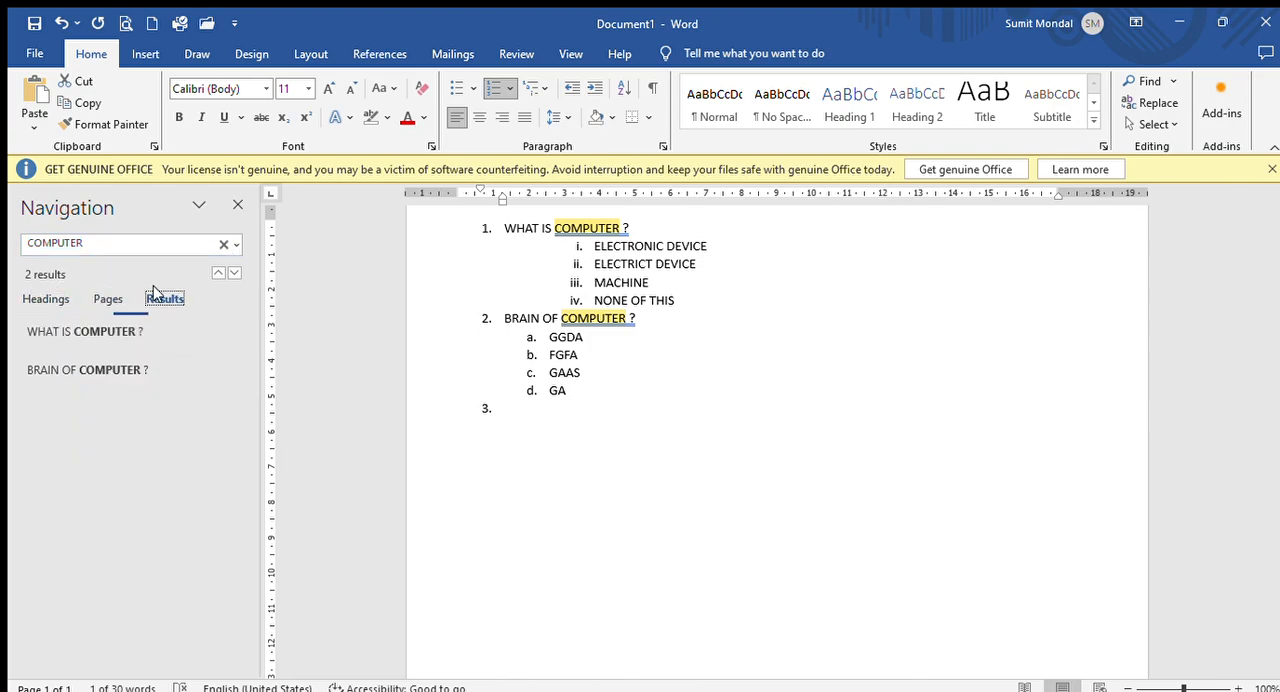
pyautogui.click(224, 245)
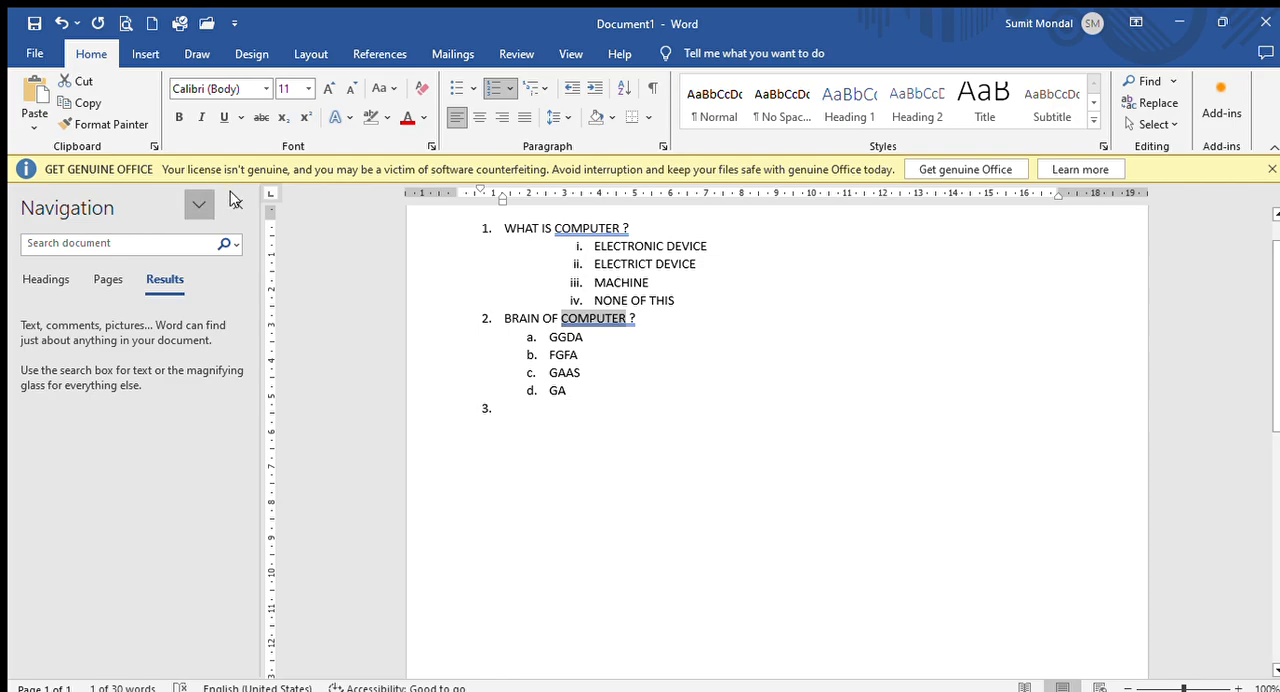
pyautogui.click(237, 204)
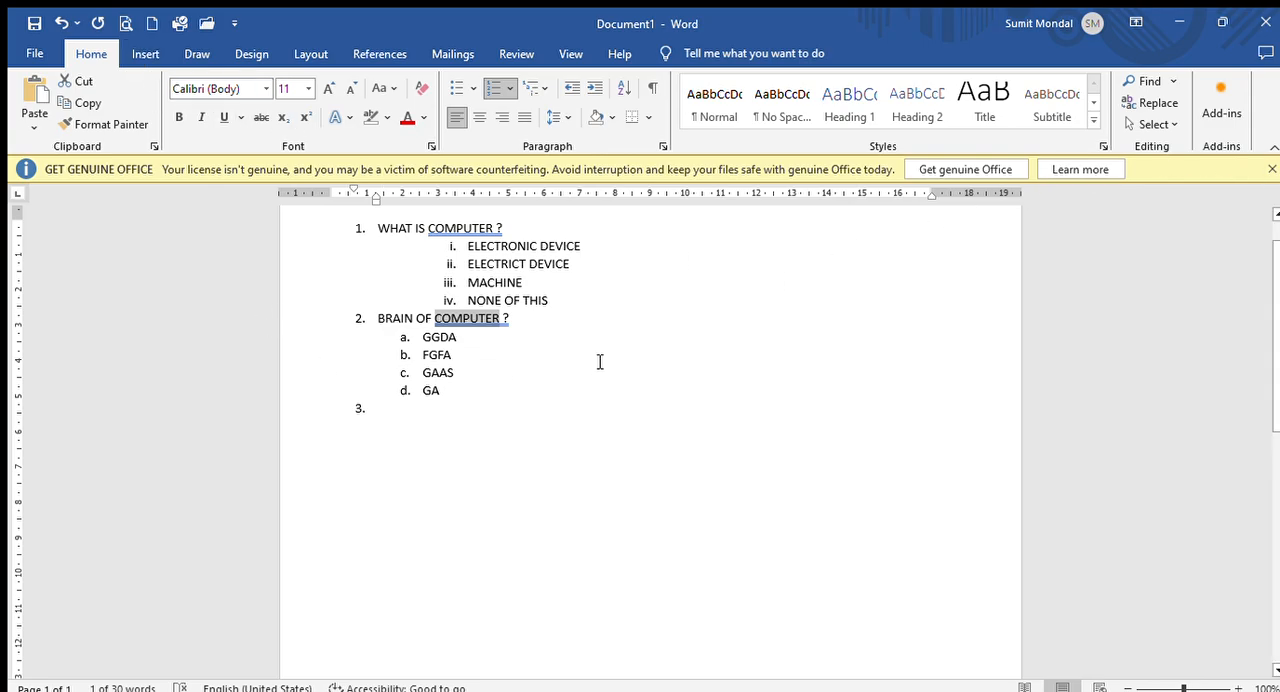
pyautogui.scroll(2, 600, 361)
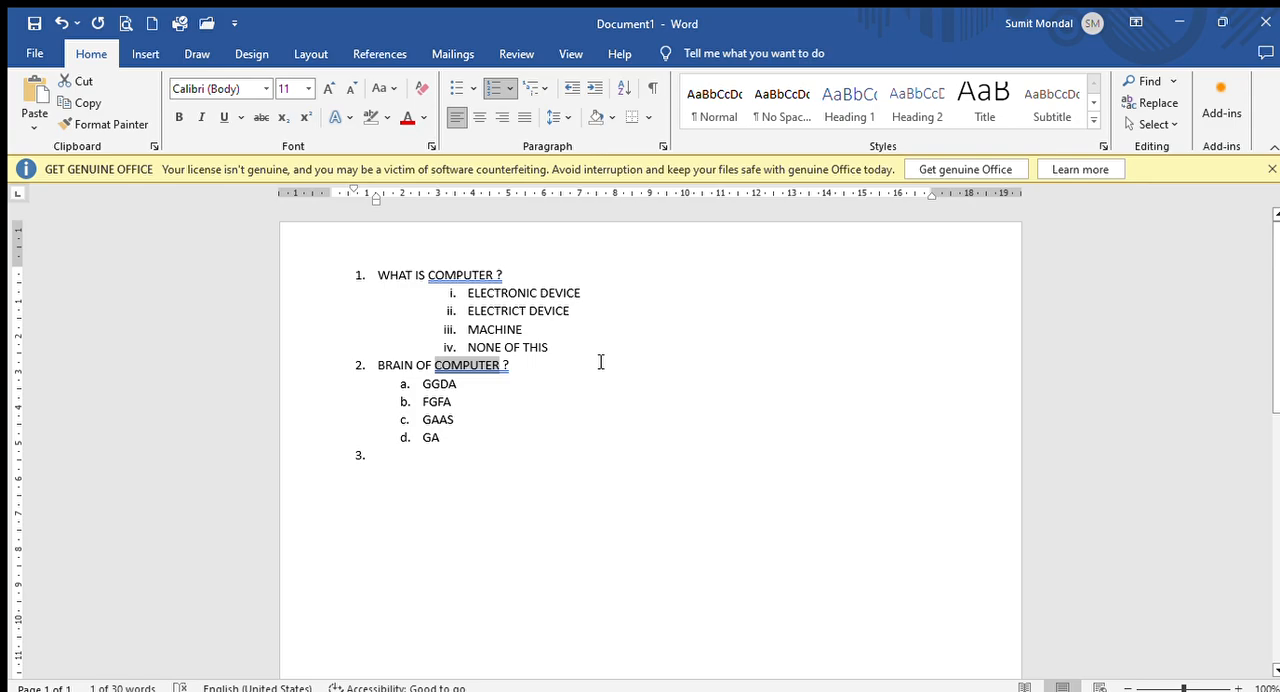